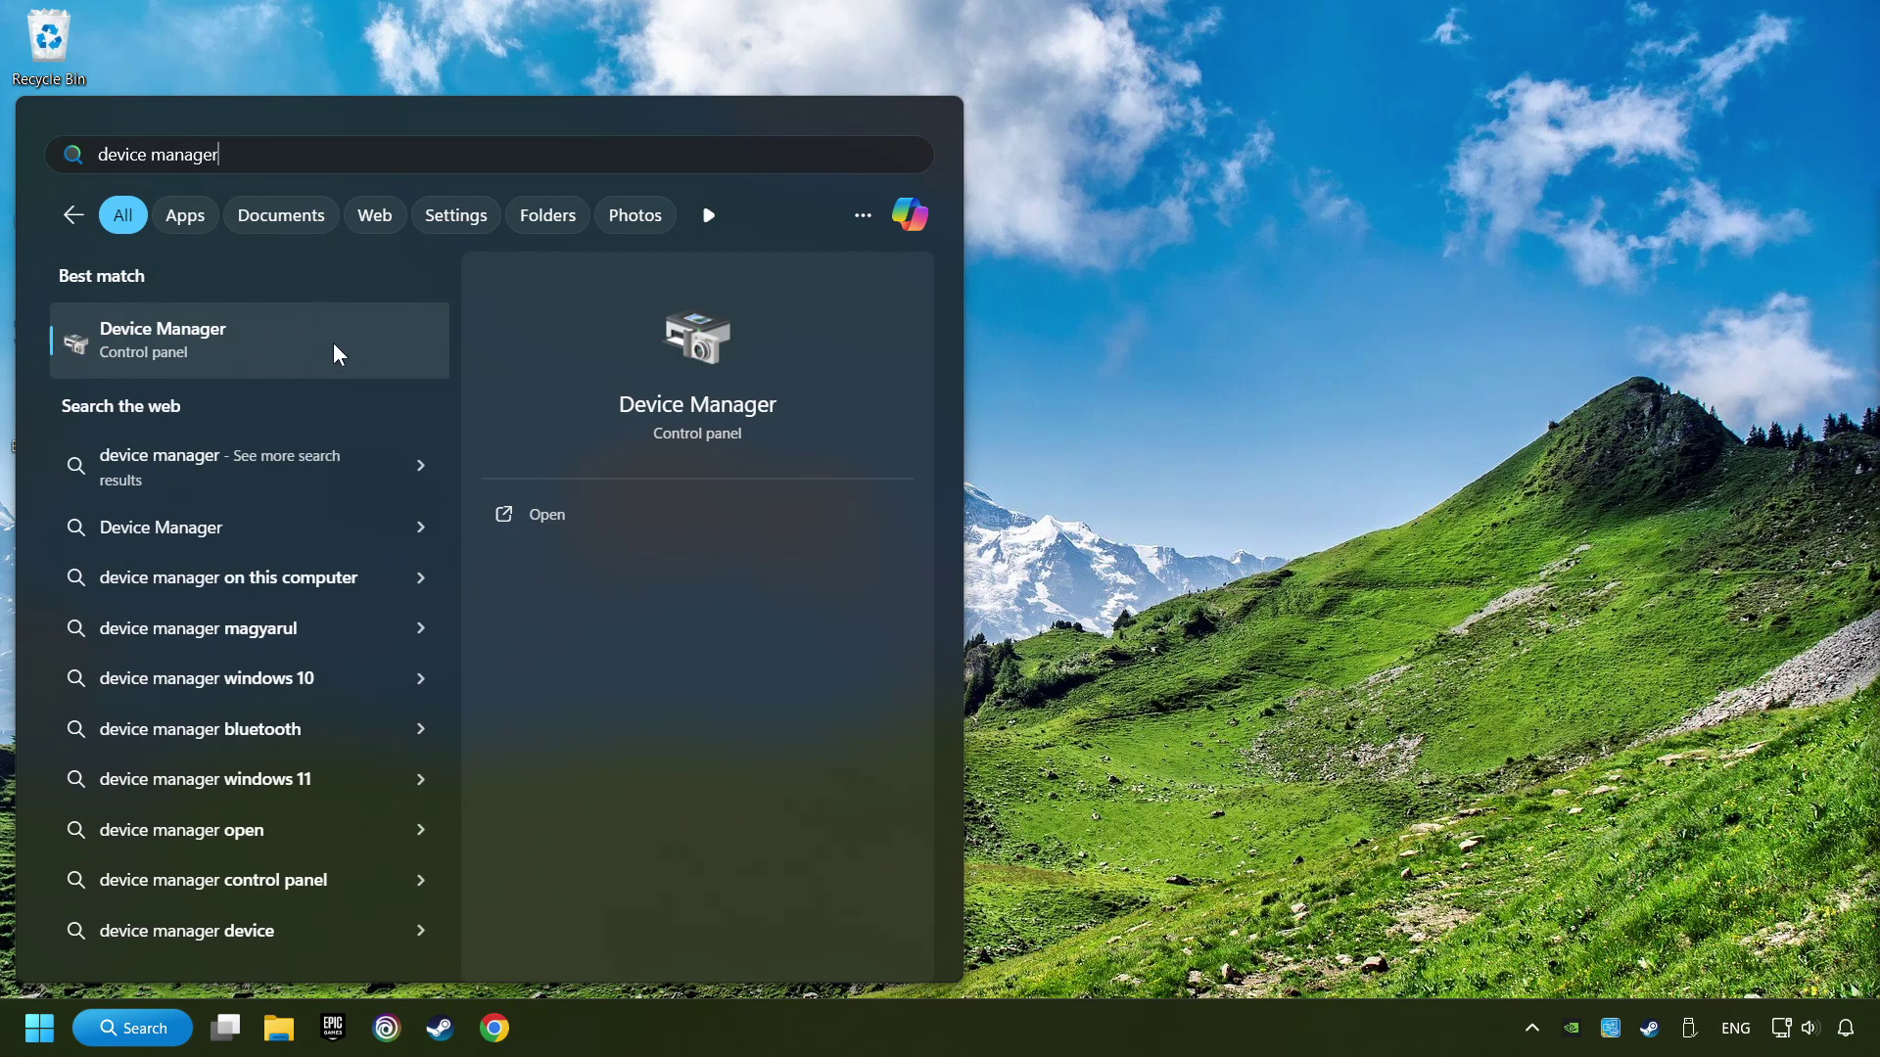
Open Device Manager from the search results and expand the Display adapters category
{"action": "left_click", "coordinate": [389, 345]}
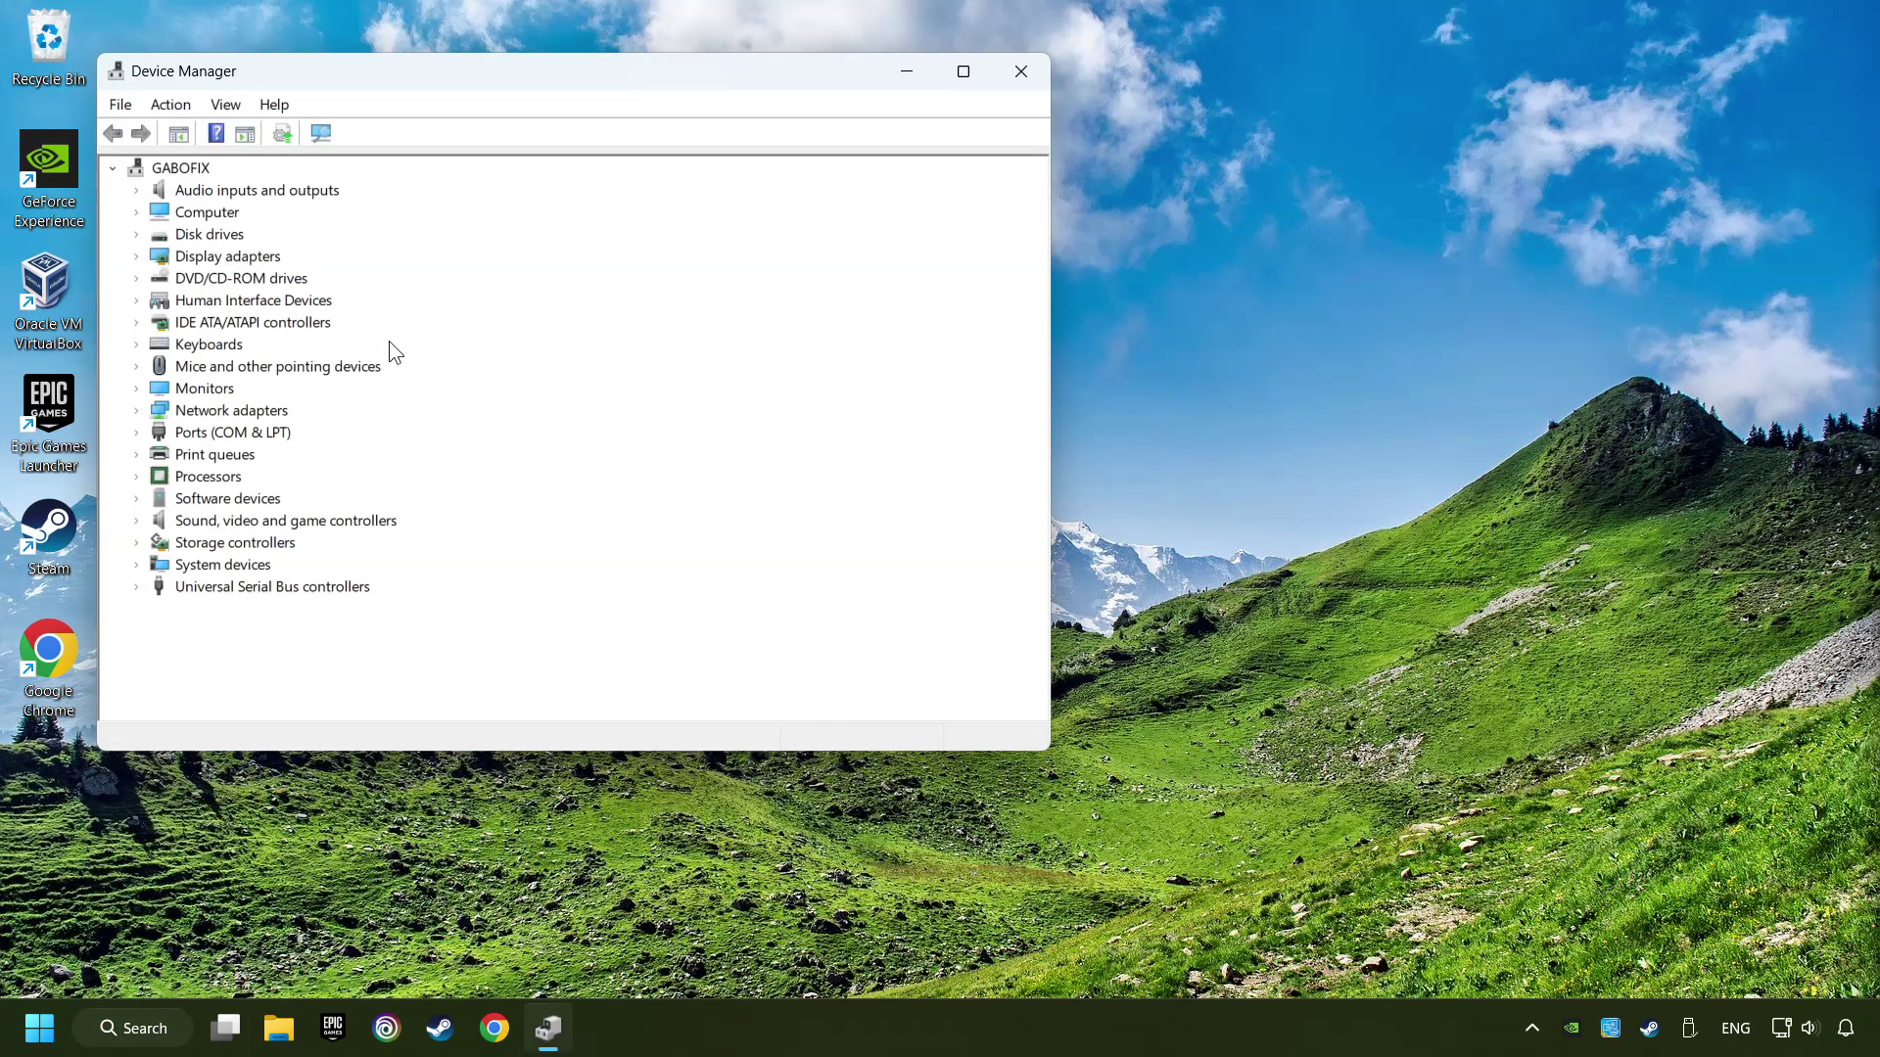
{"action": "left_click_drag", "start_coordinate": [533, 77], "coordinate": [838, 191]}
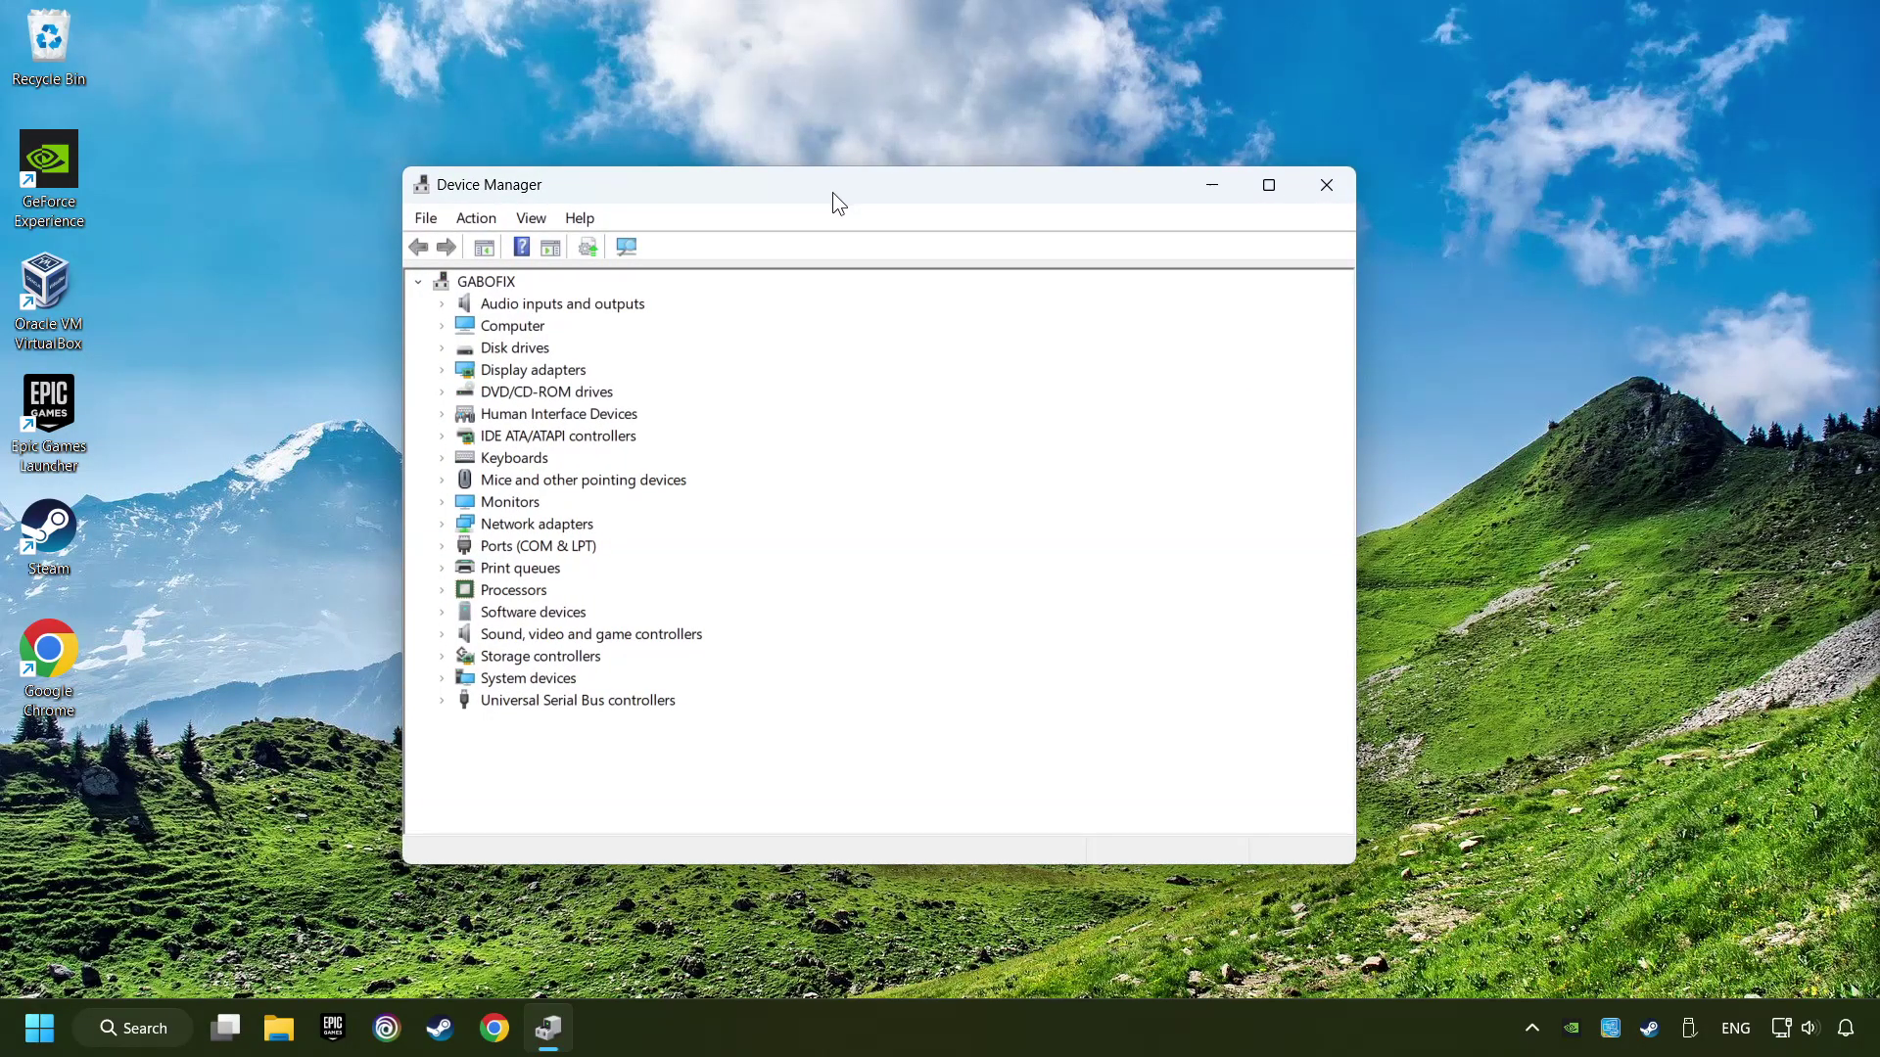
{"action": "left_click", "coordinate": [495, 377]}
{"action": "left_click", "coordinate": [442, 372]}
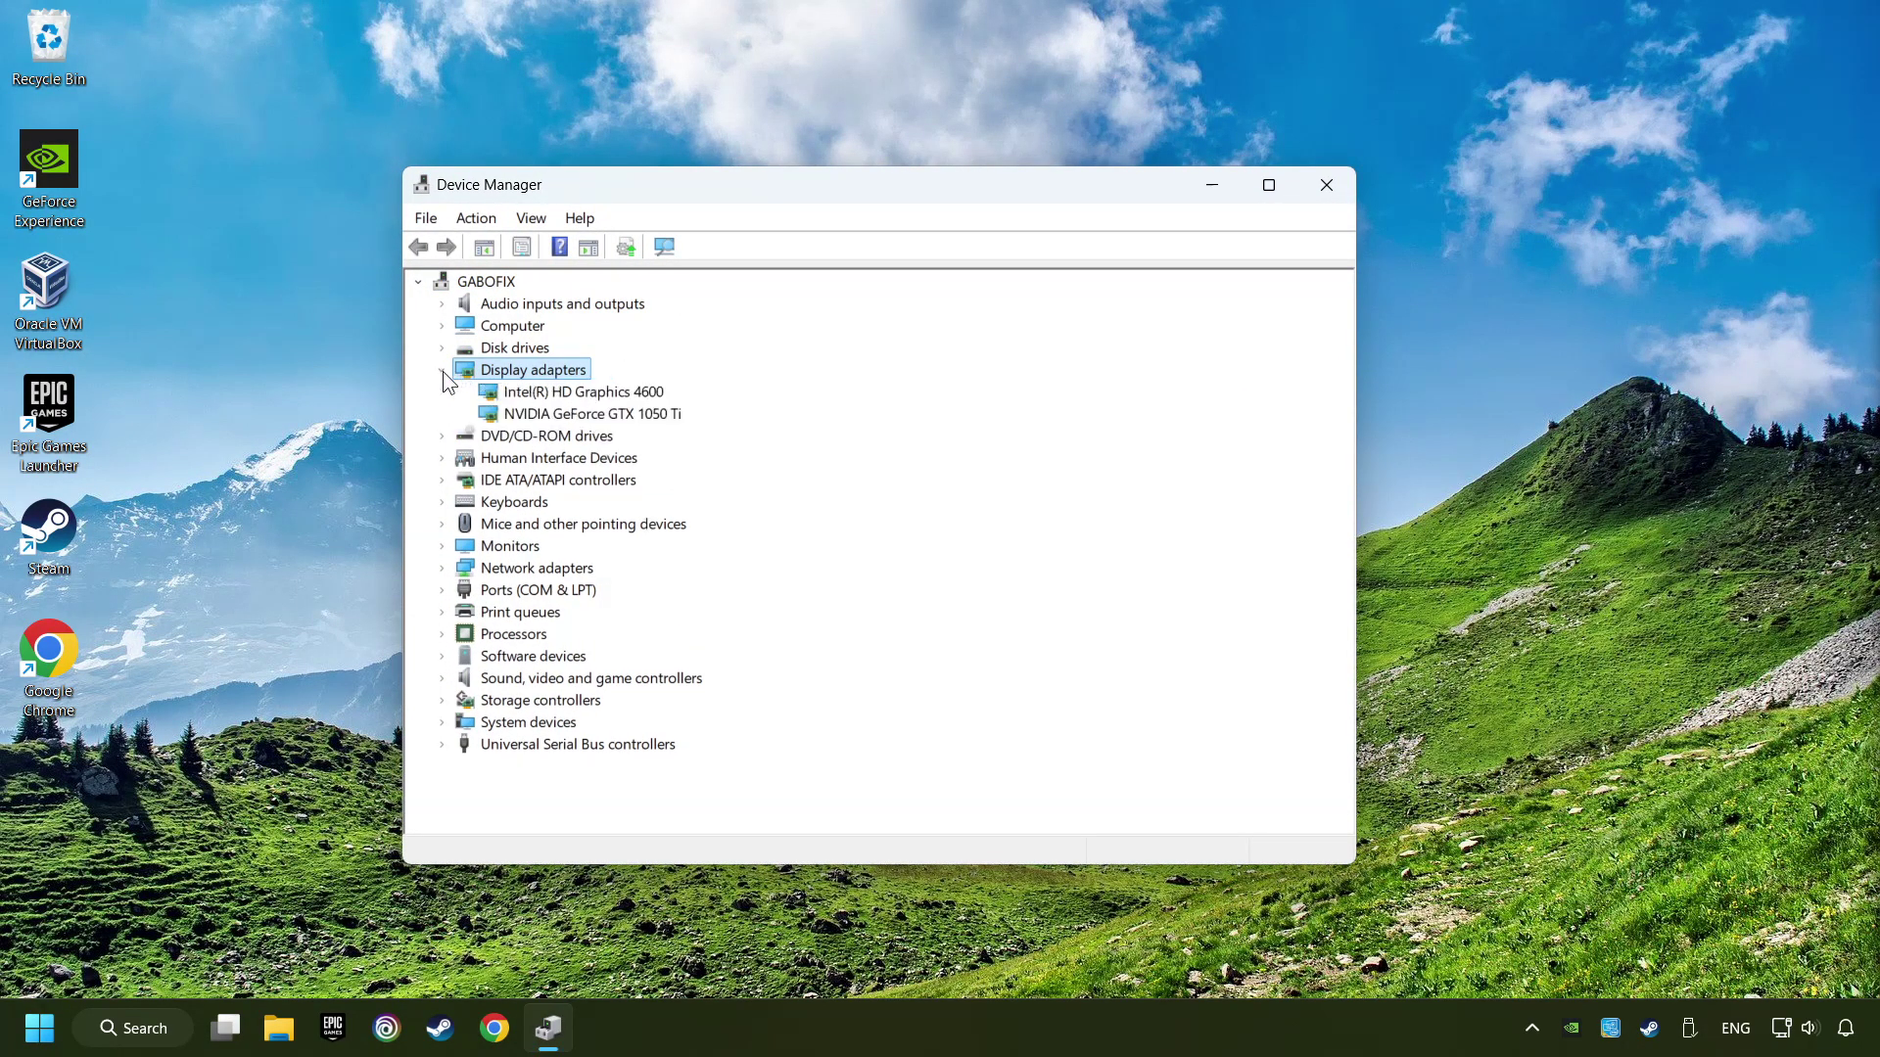
Run an automatic driver update search for the NVIDIA GeForce GTX 1050 Ti, and close Device Manager when done
{"action": "left_click", "coordinate": [497, 415]}
{"action": "right_click", "coordinate": [588, 415]}
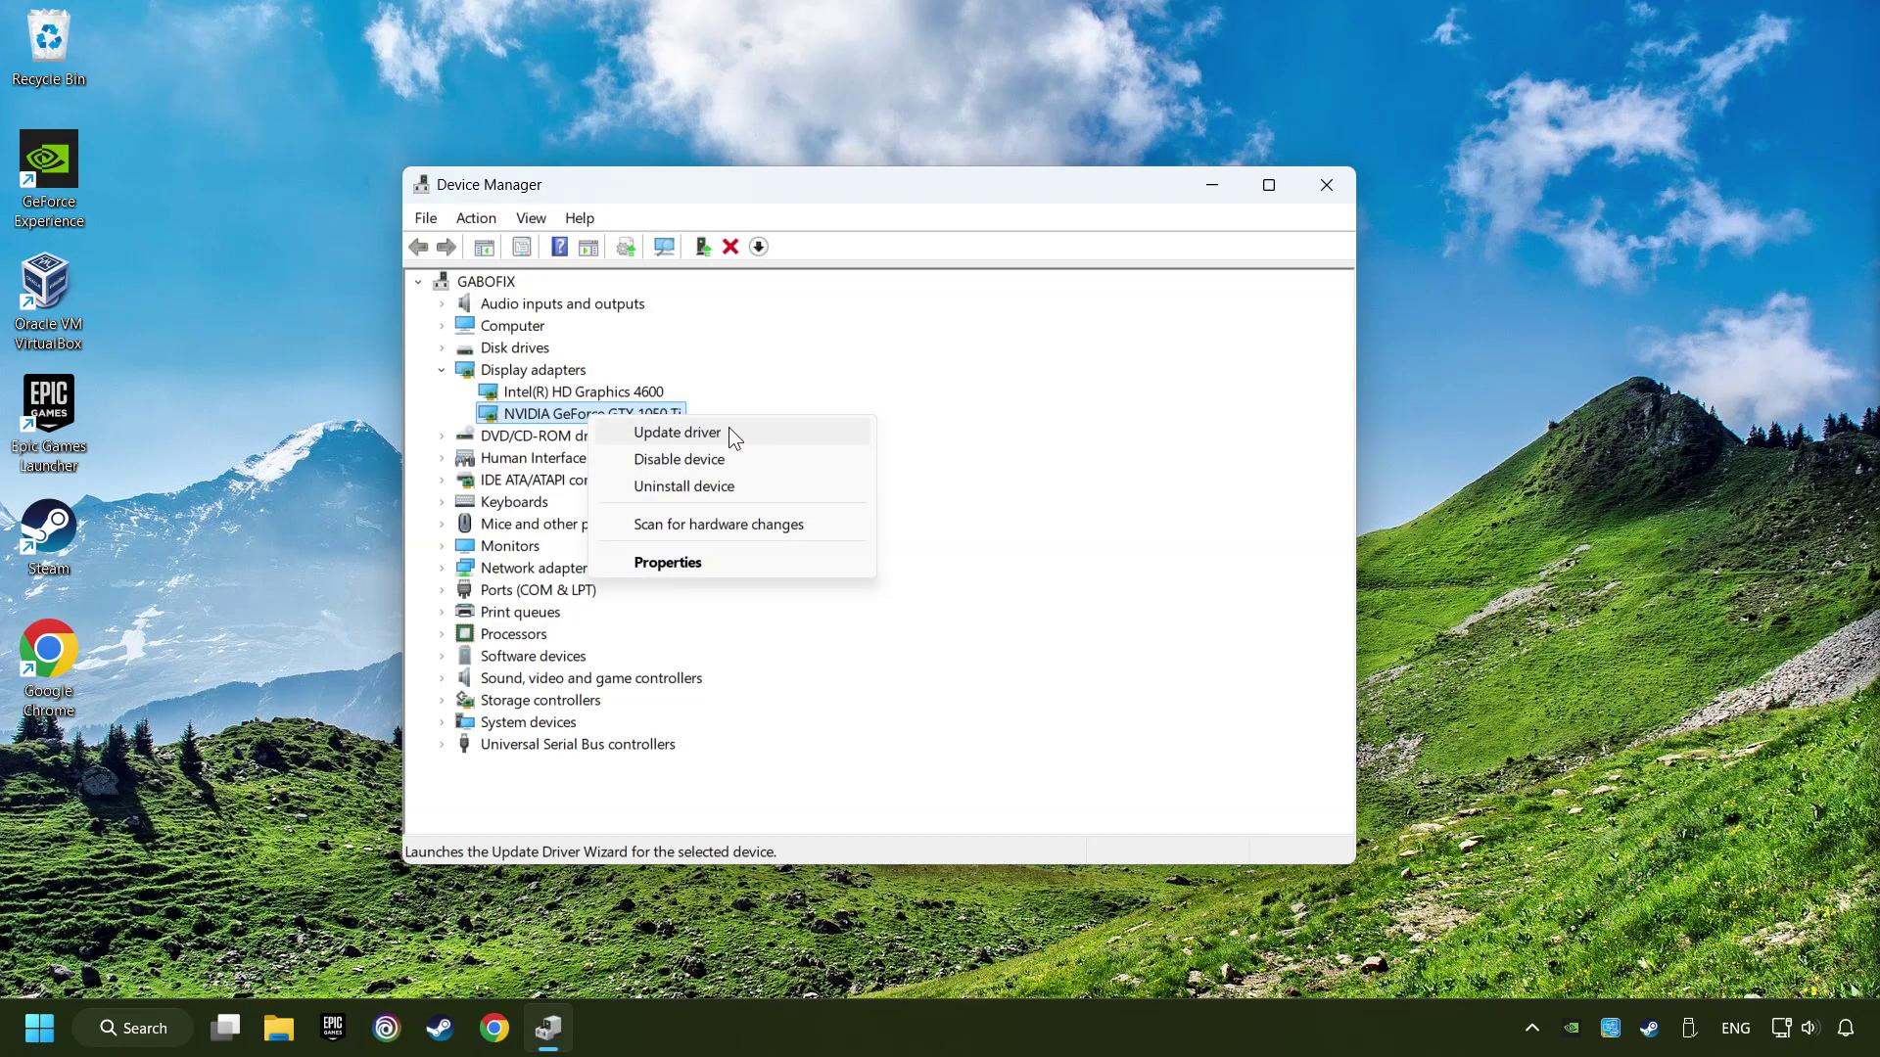
{"action": "left_click", "coordinate": [754, 433]}
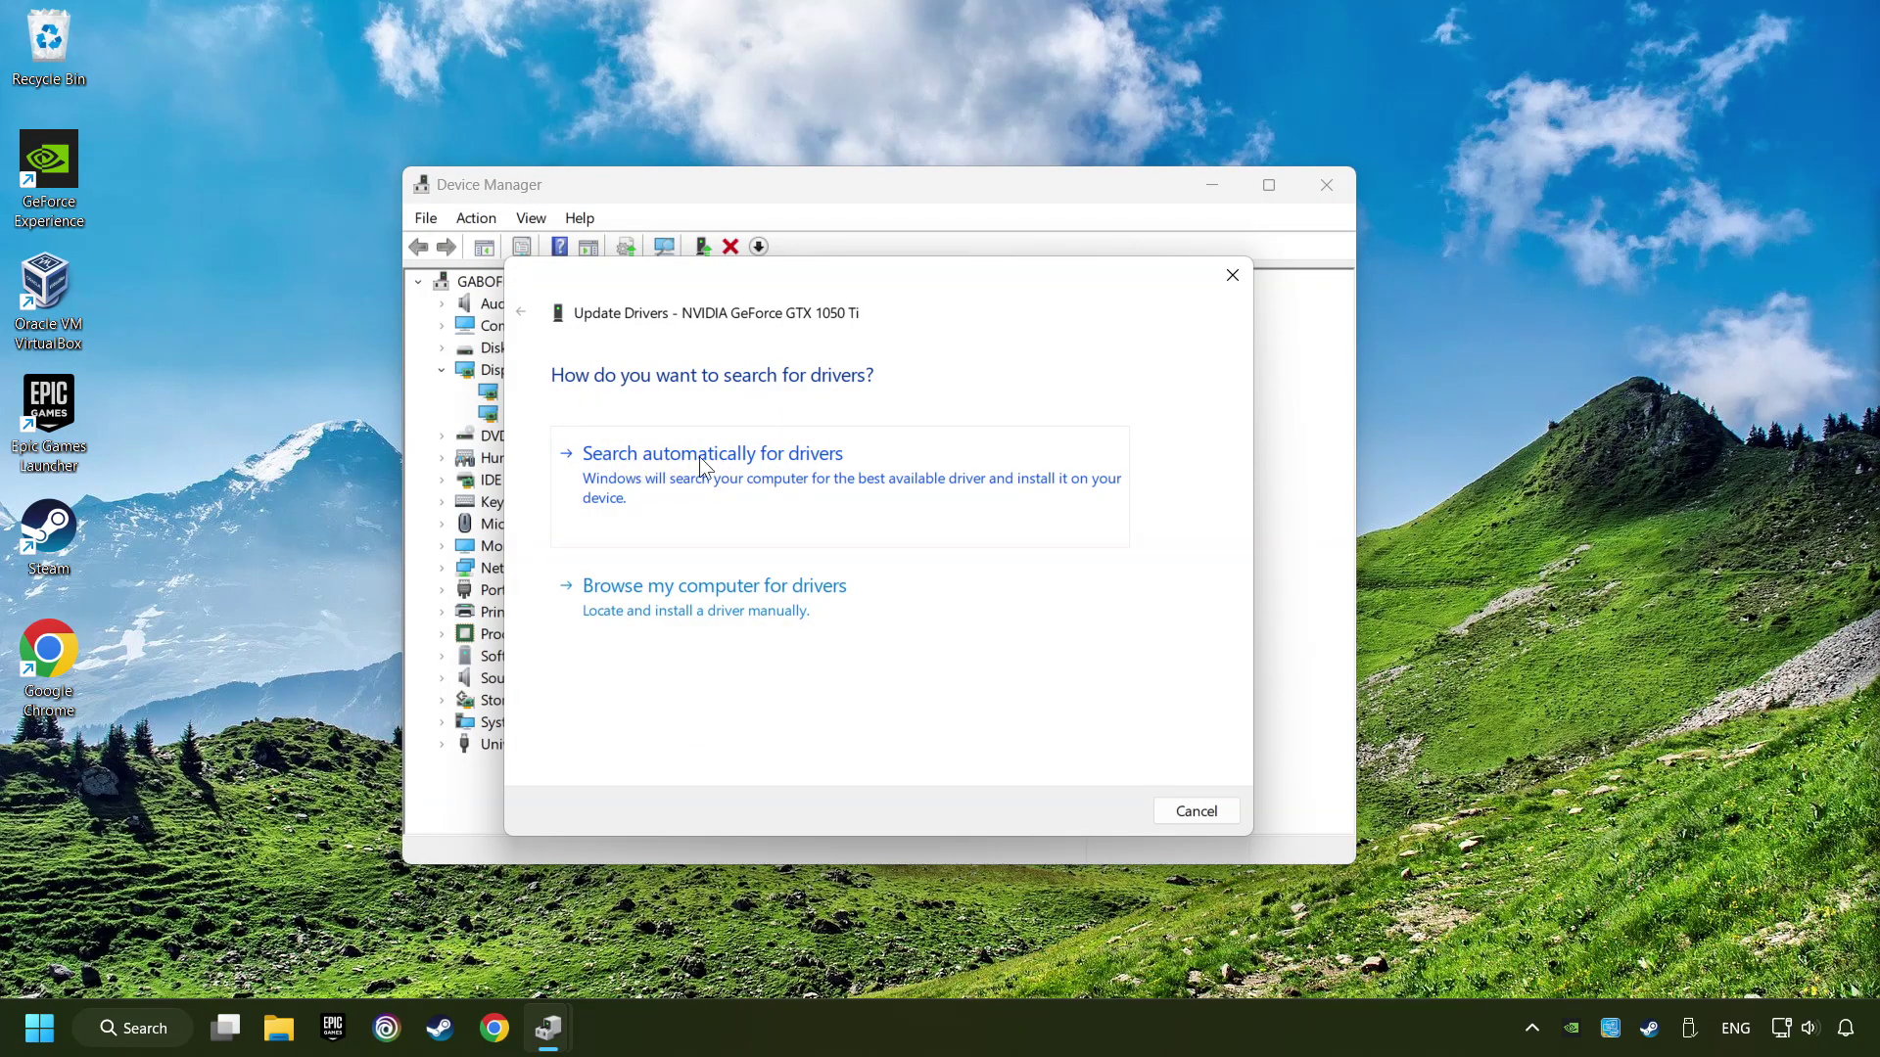
{"action": "left_click", "coordinate": [732, 464]}
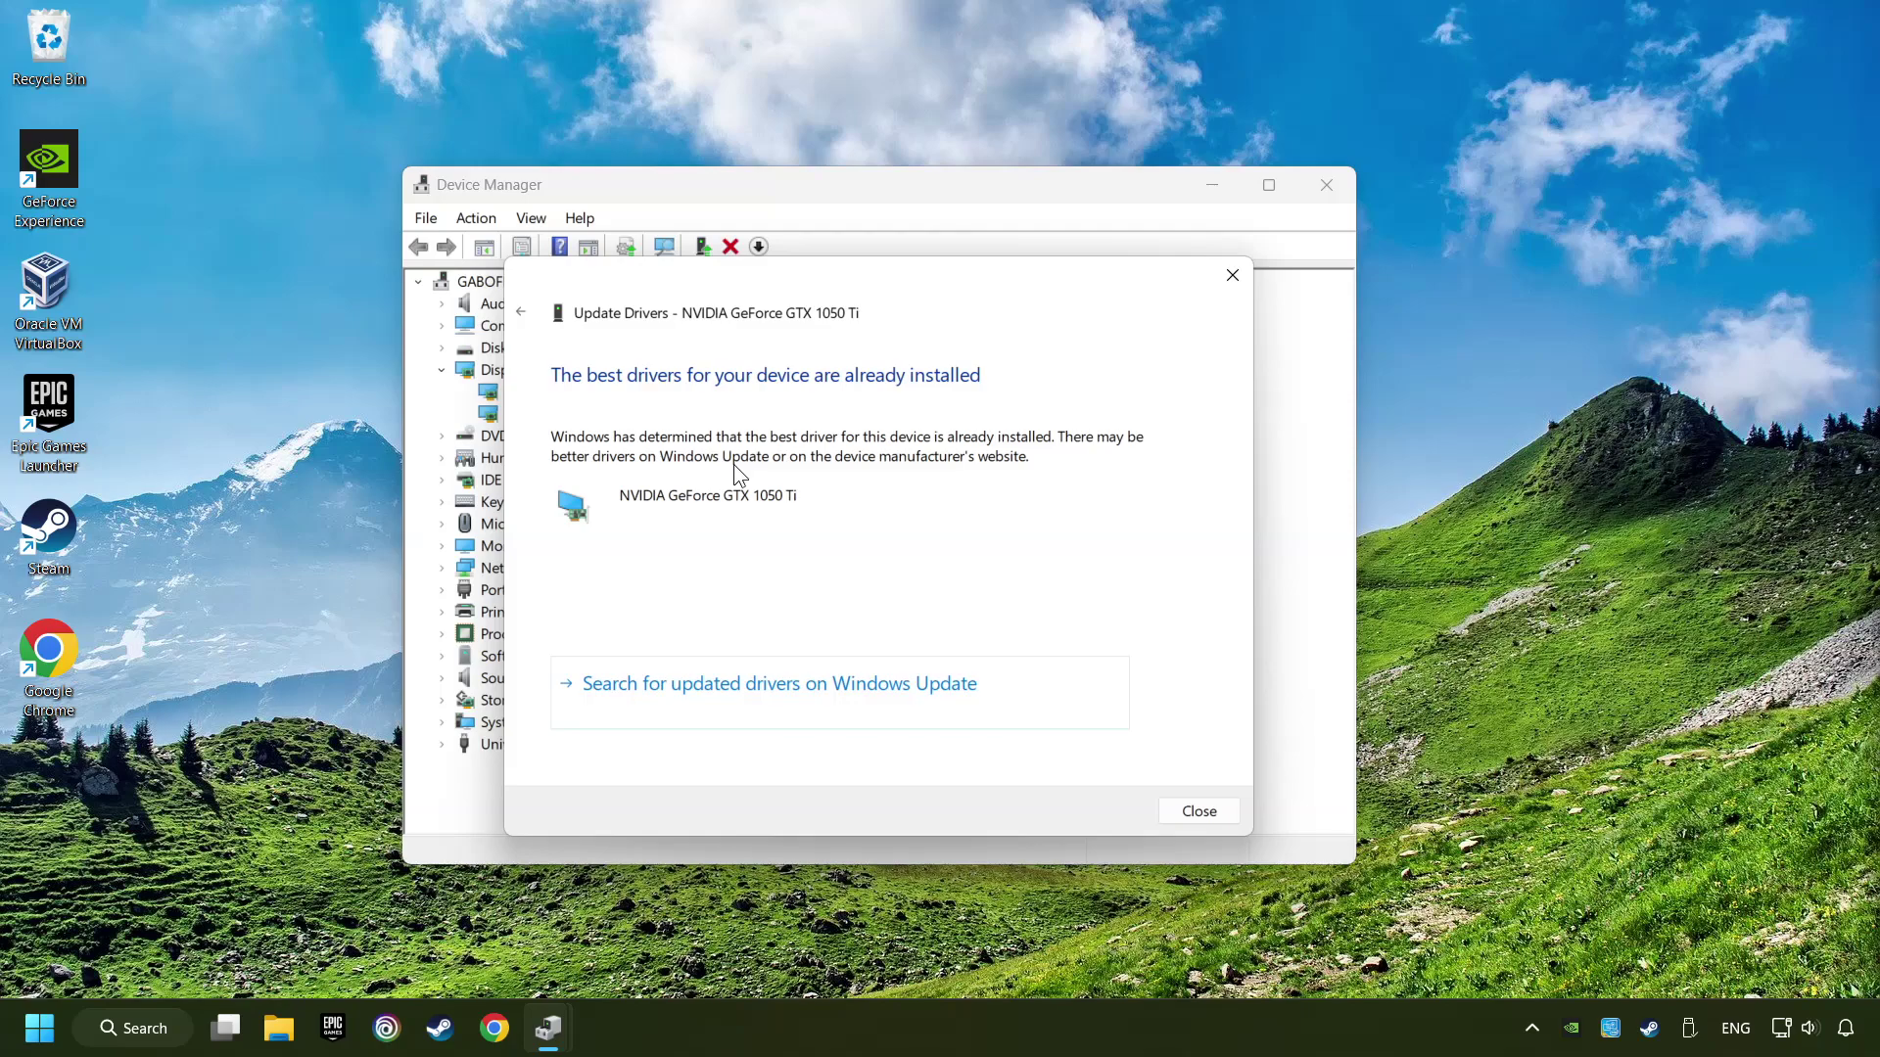
{"action": "left_click", "coordinate": [1198, 811]}
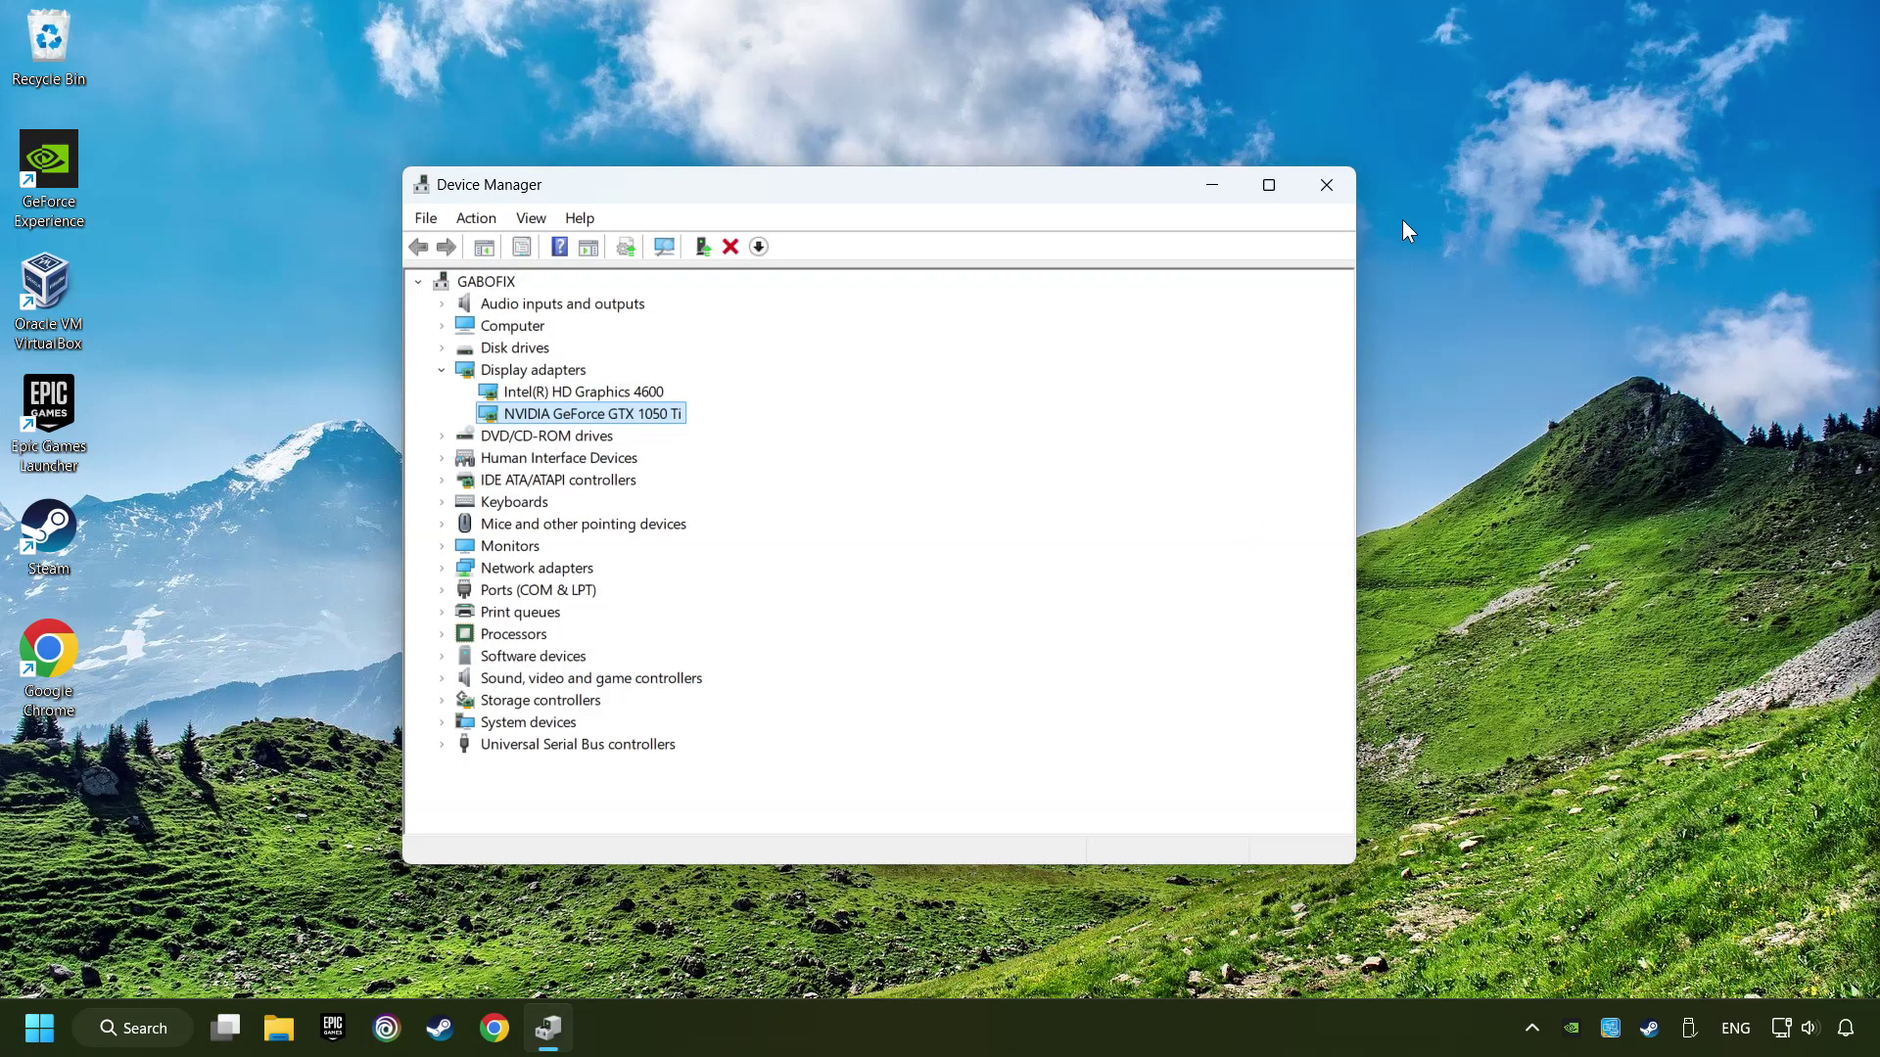
{"action": "left_click", "coordinate": [1328, 188]}
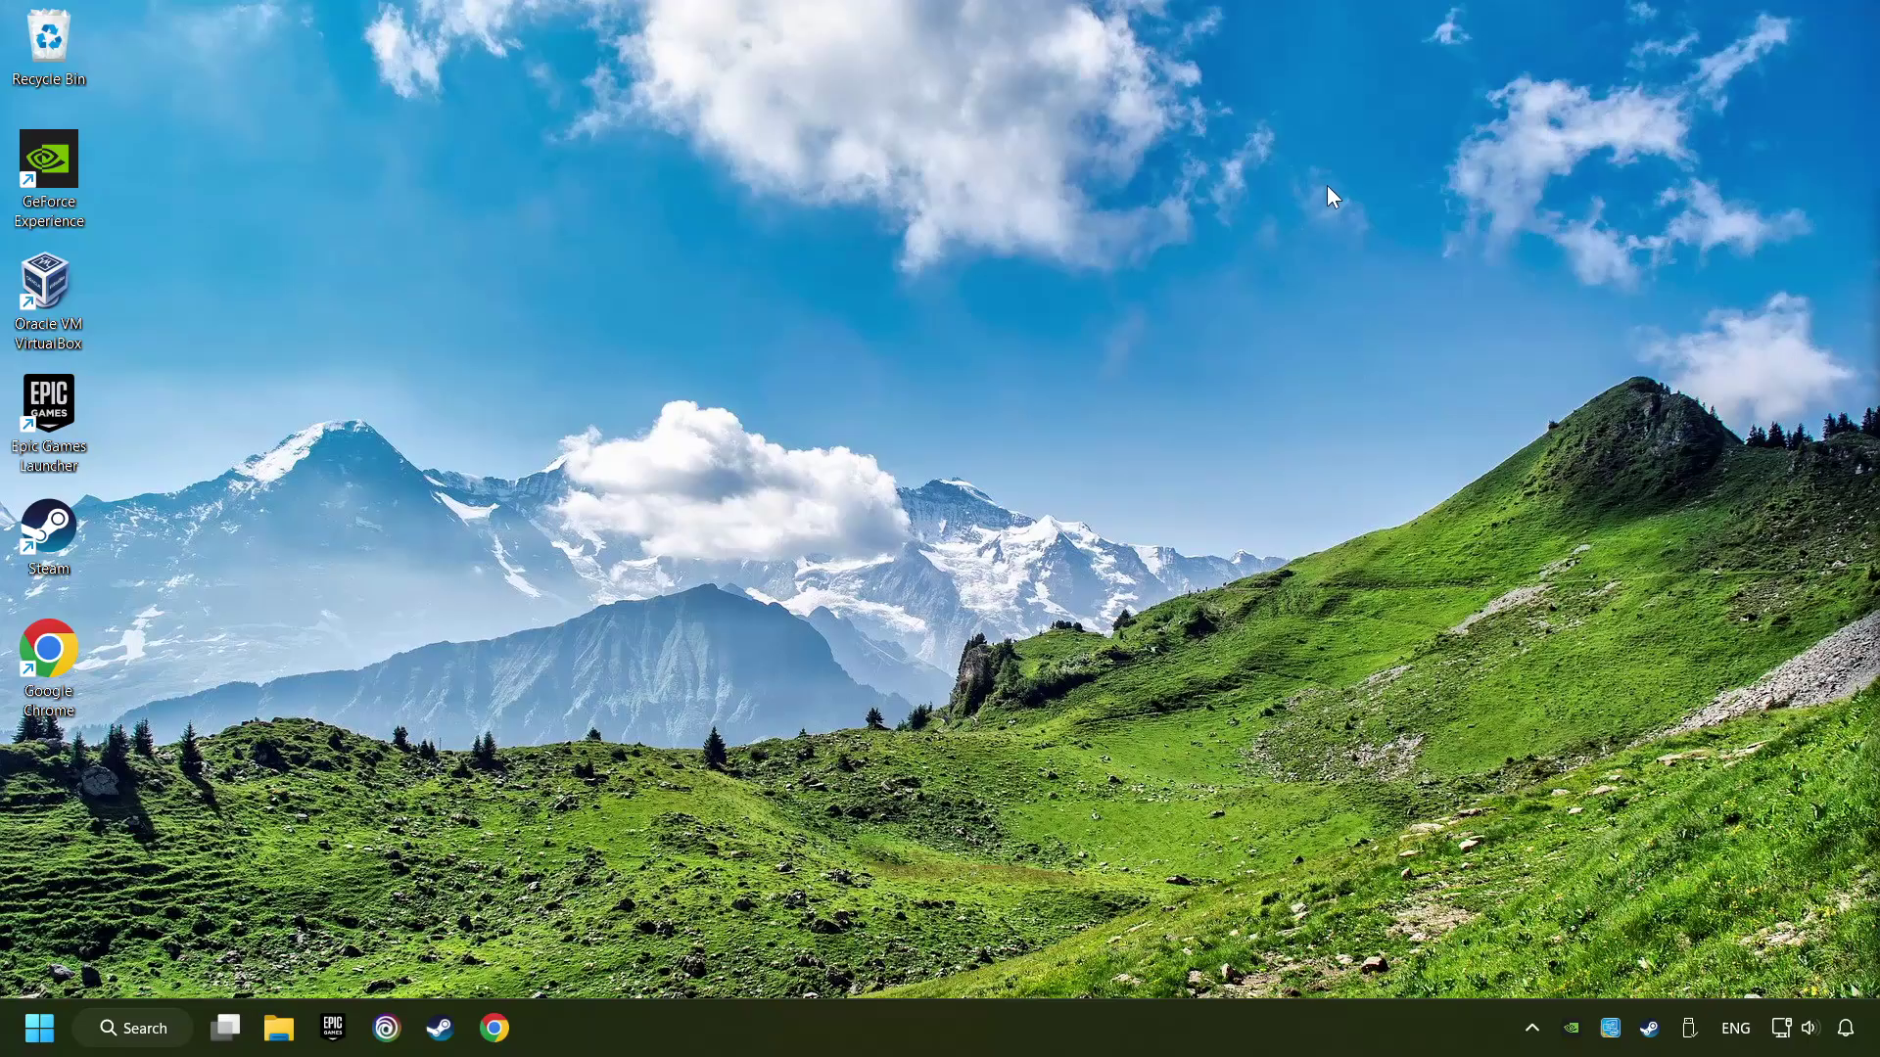
Switch to Chrome, search Google for "nvidia geforce driver download" and open NVIDIA's Official GeForce Drivers page
{"action": "left_click", "coordinate": [494, 1027]}
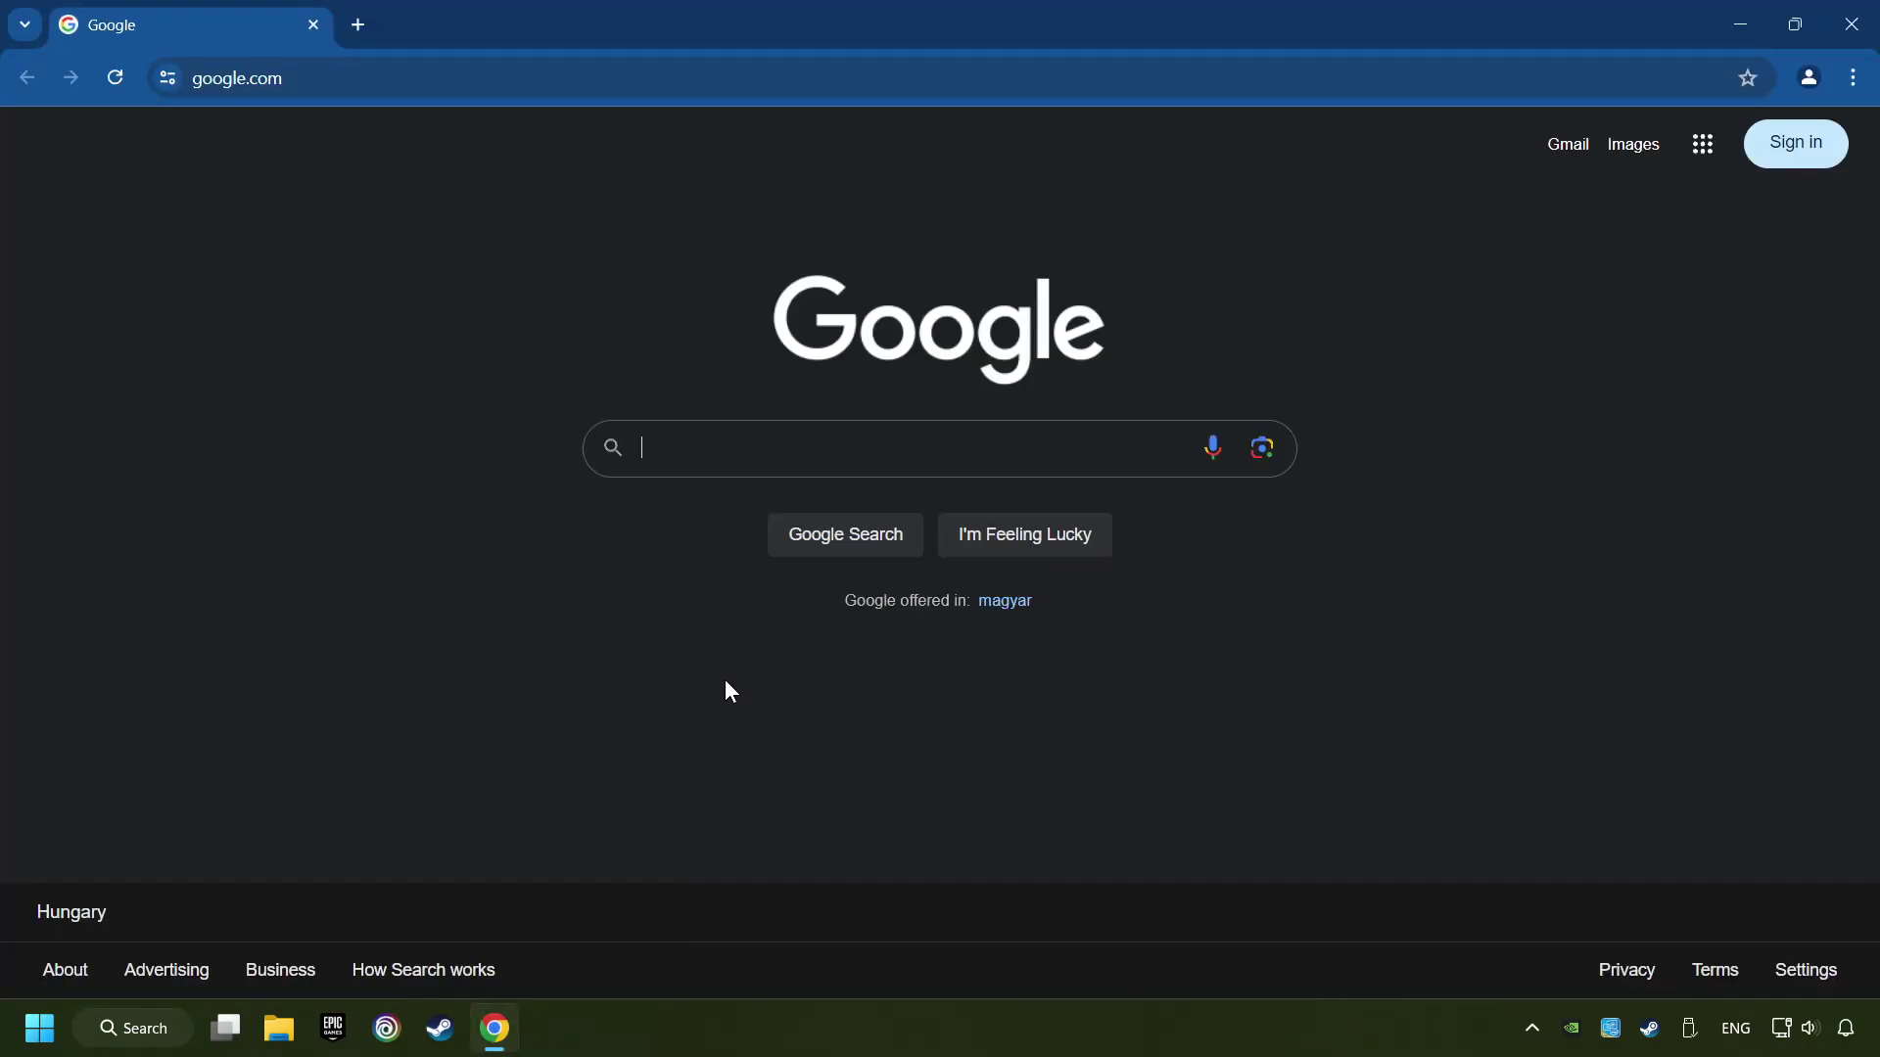
{"action": "type", "text": "nvidia geforce driver download"}
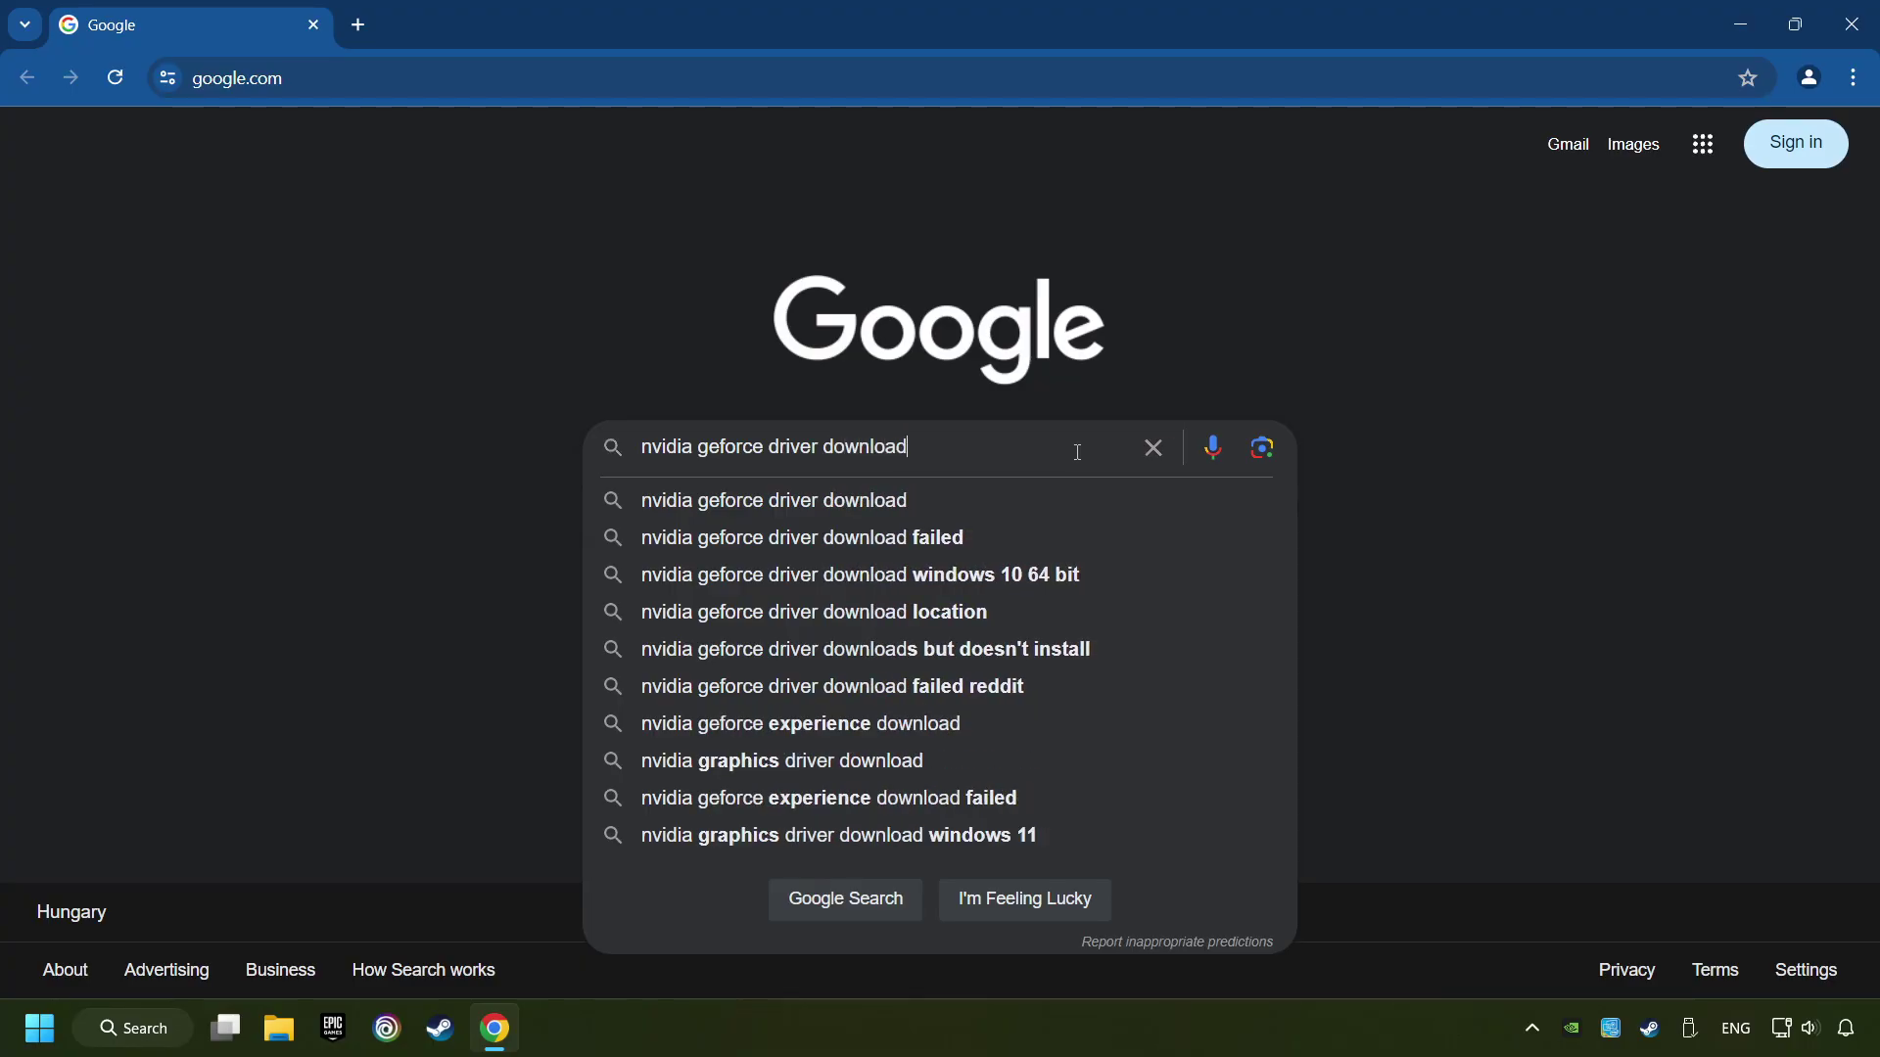
{"action": "key", "text": "Return"}
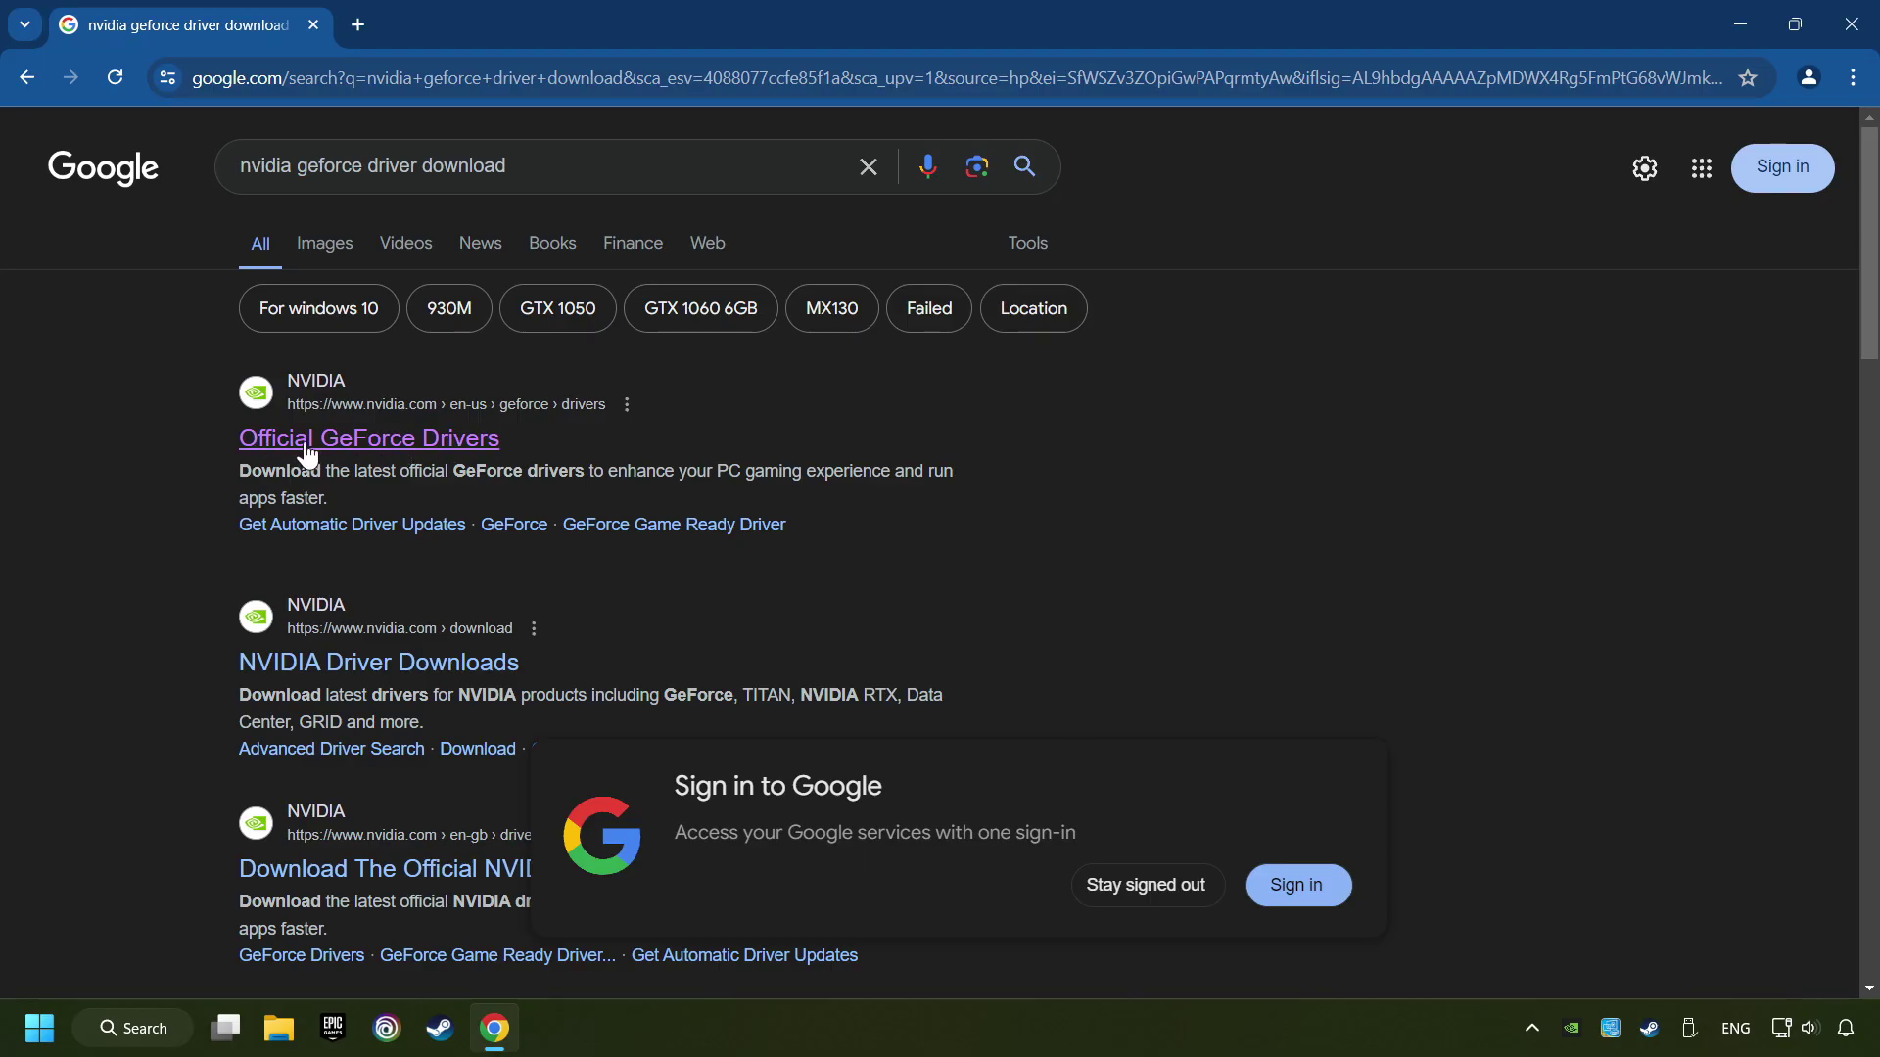
{"action": "left_click", "coordinate": [362, 441]}
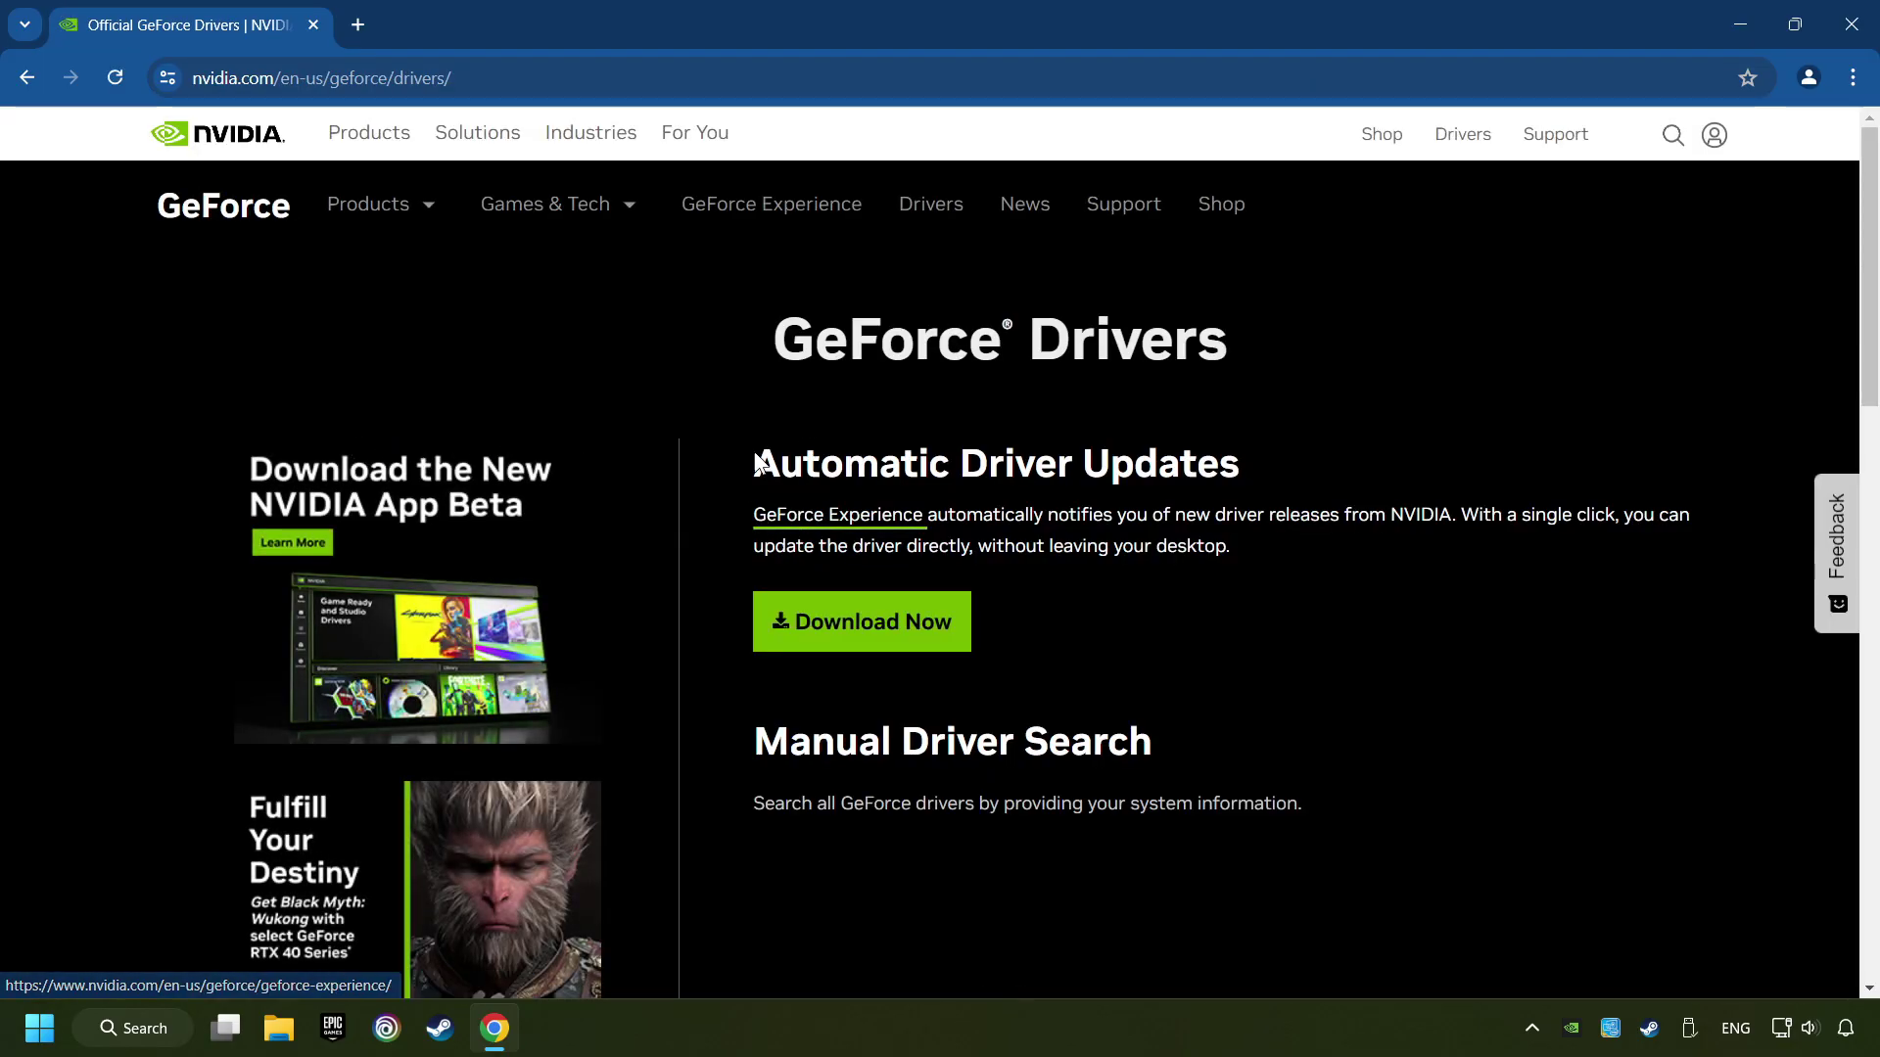
Download GeForce Experience for automatic driver updates and install it, accepting the licence agreement and closing the browser windows
{"action": "left_click", "coordinate": [888, 641]}
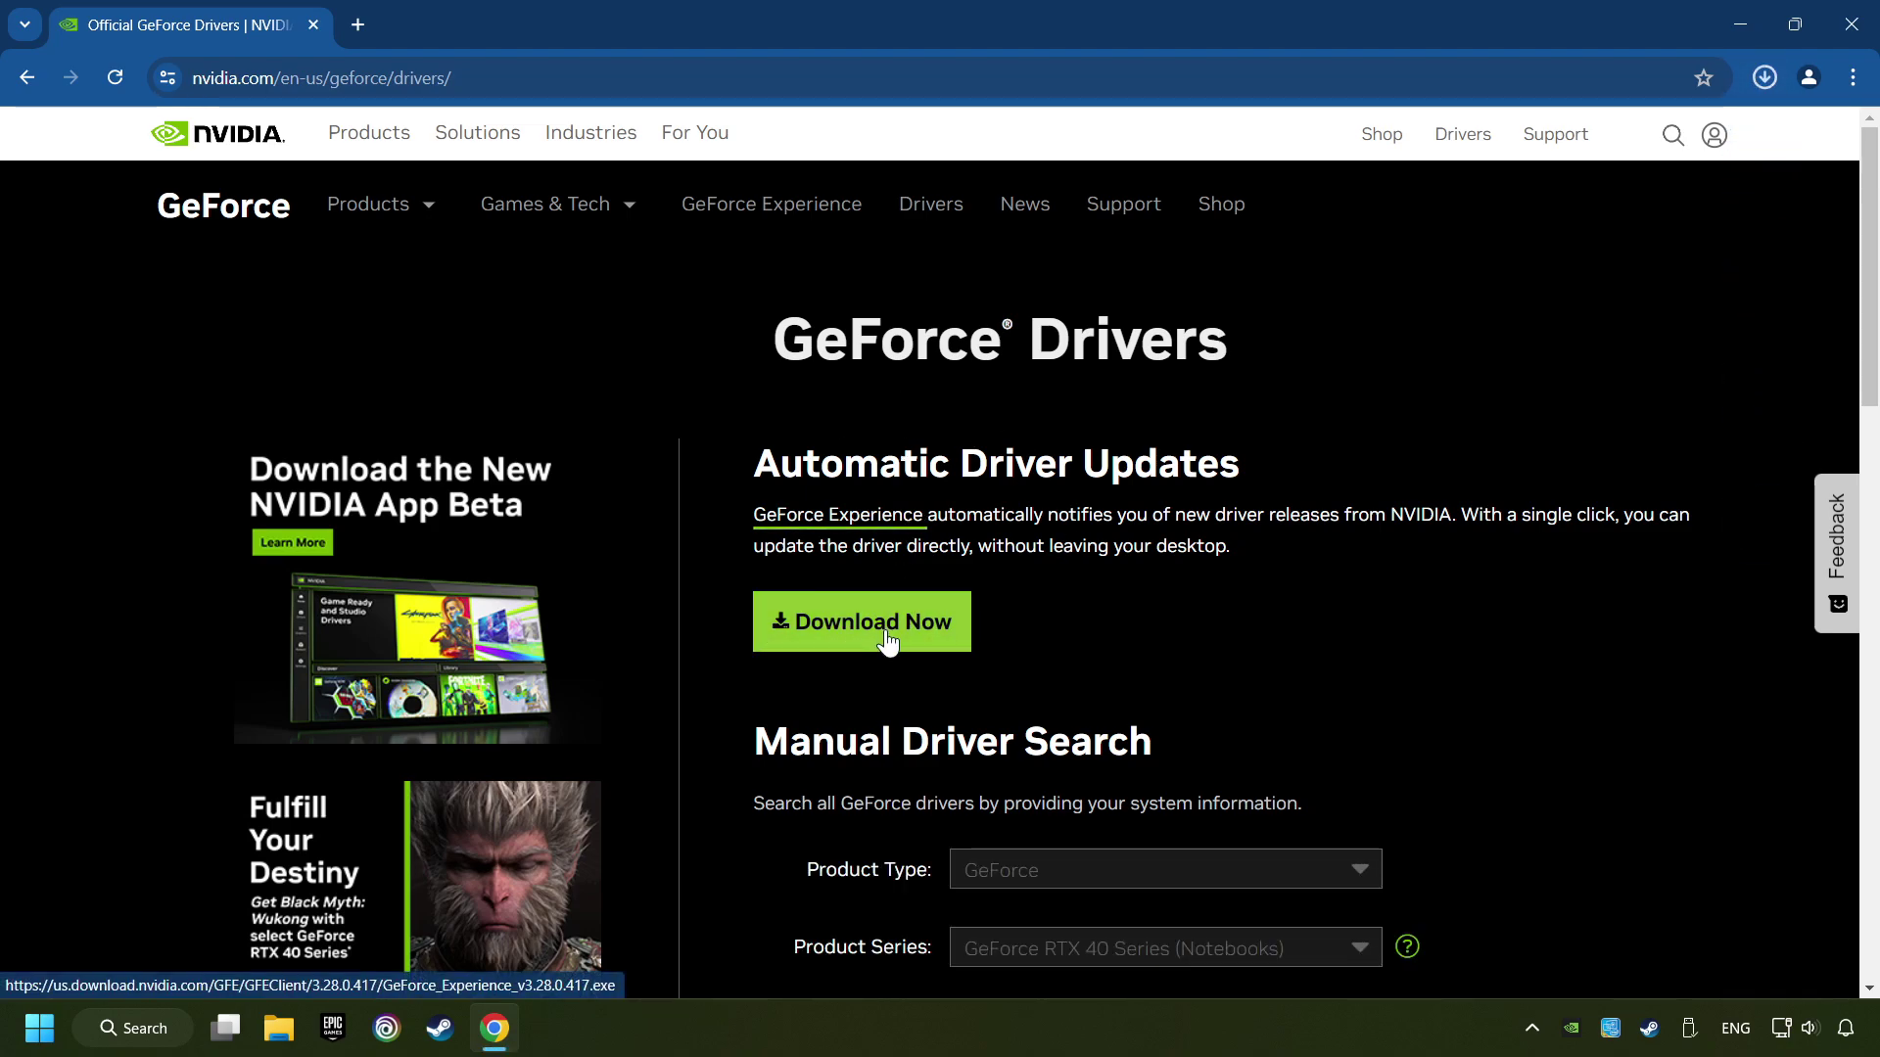
{"action": "left_click", "coordinate": [1764, 78]}
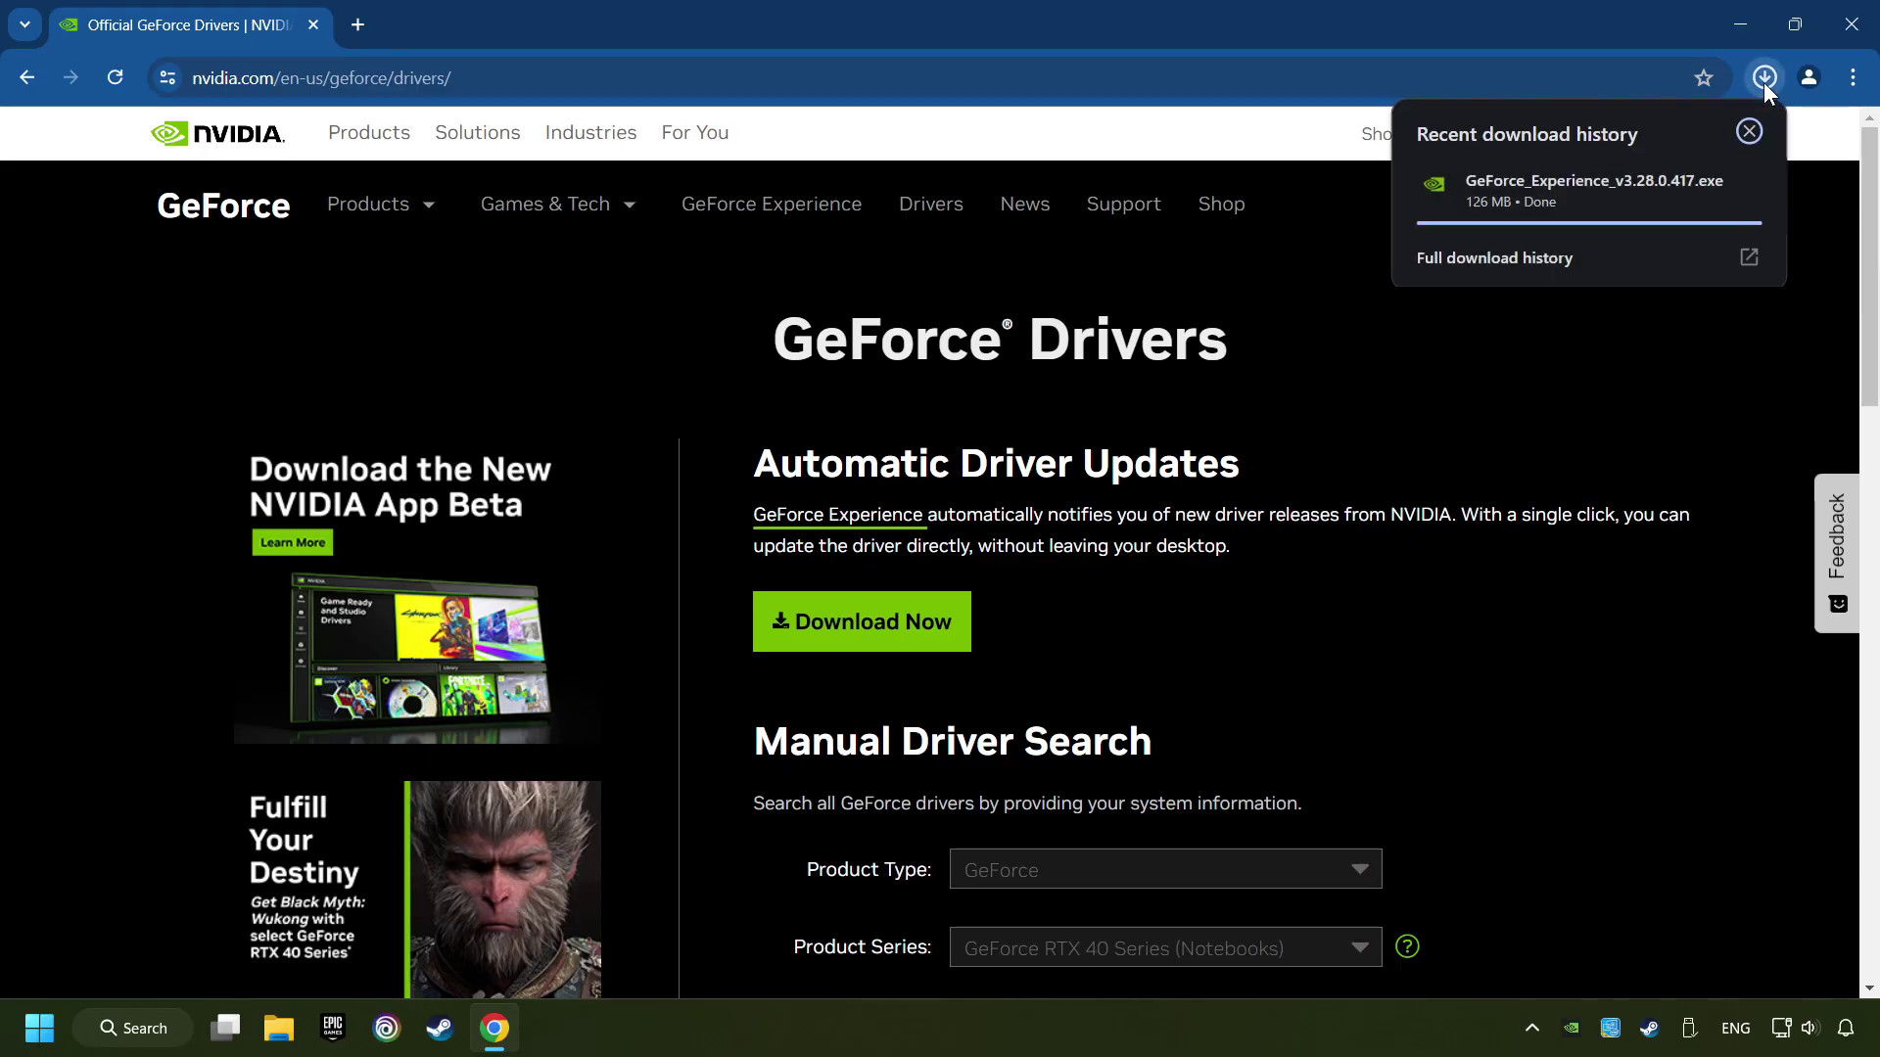
{"action": "left_click", "coordinate": [1607, 186]}
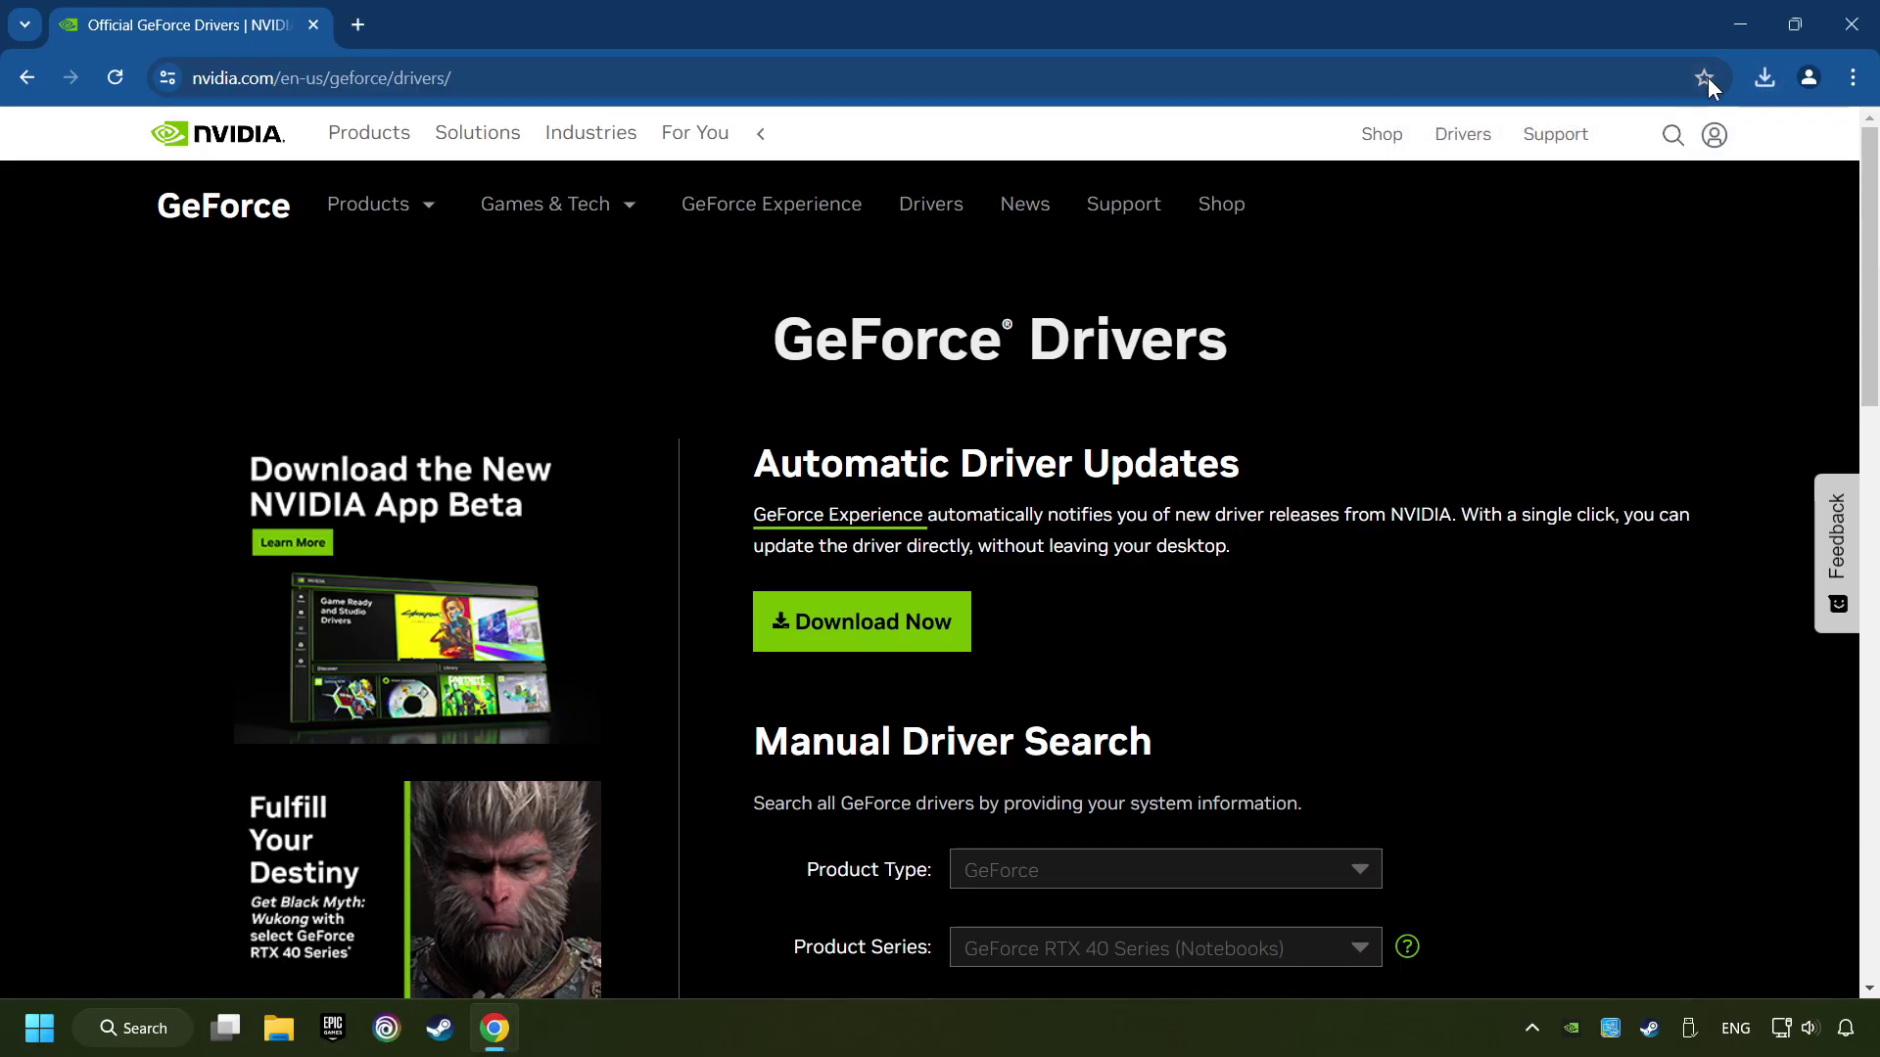
{"action": "left_click", "coordinate": [1852, 24]}
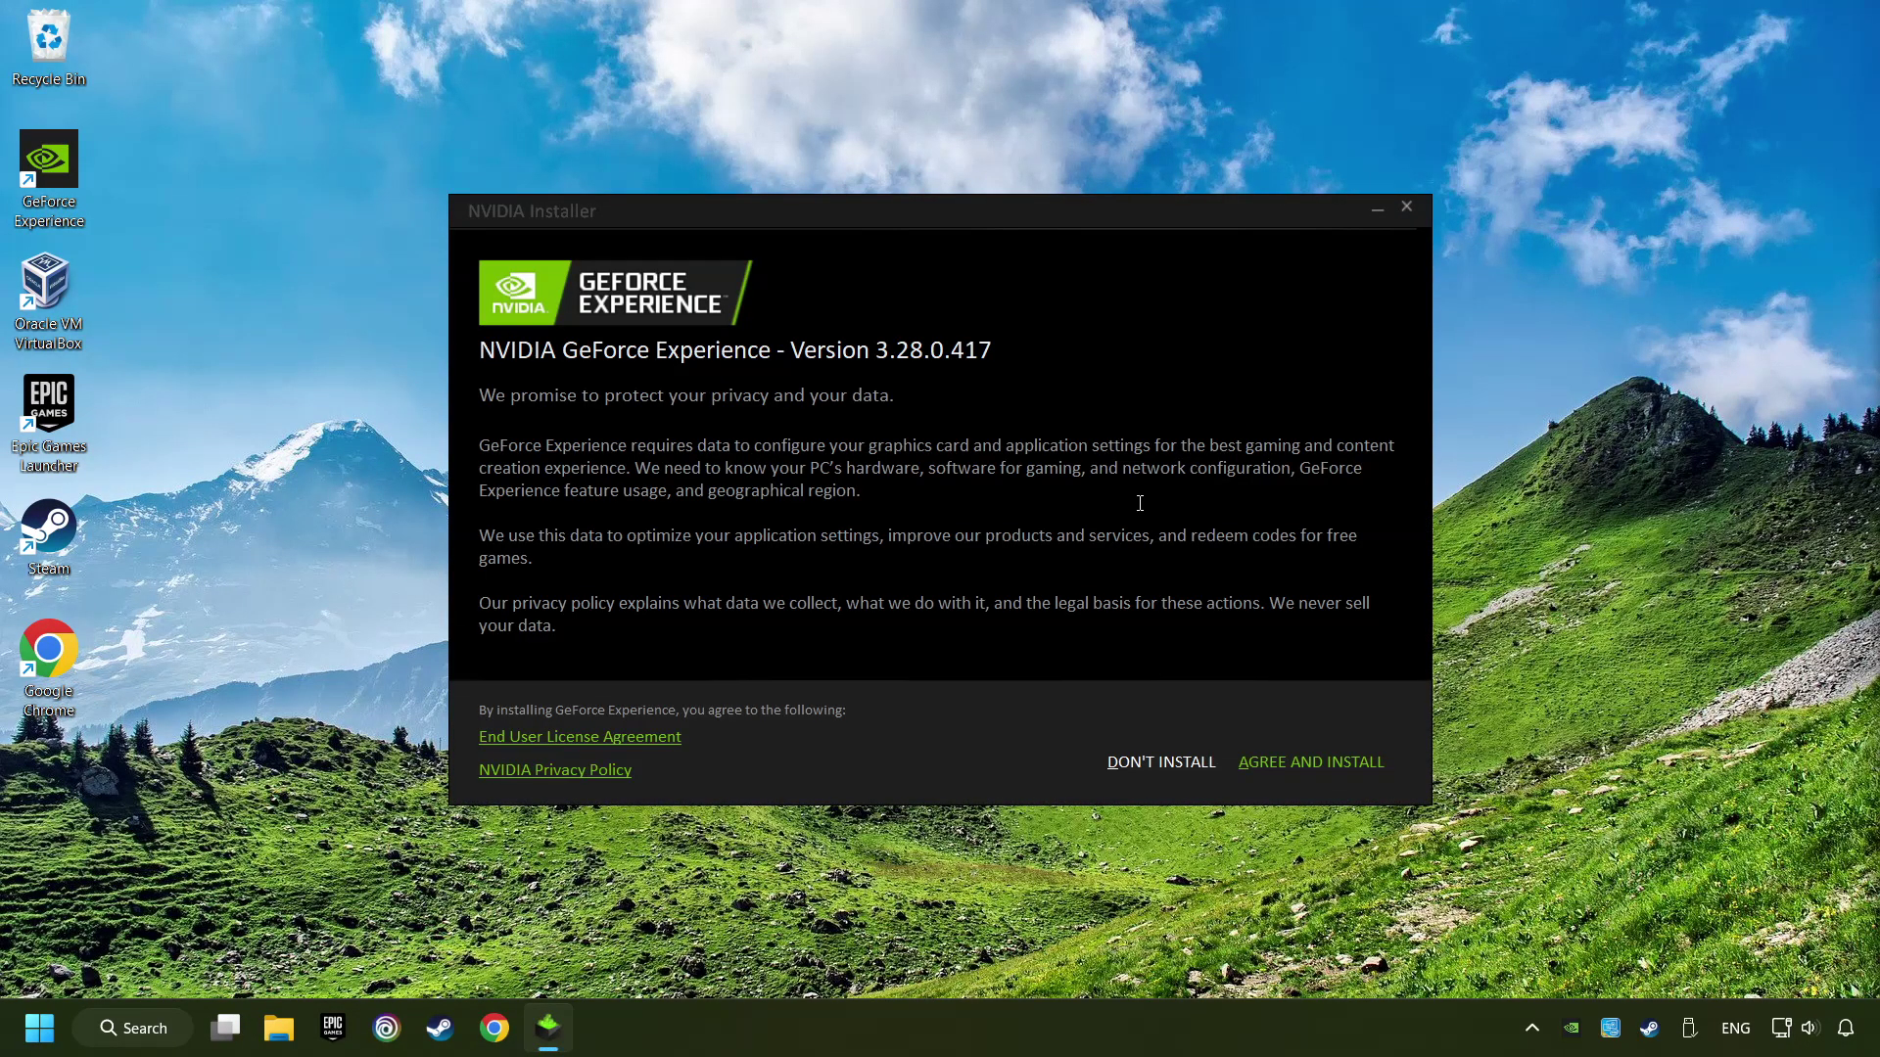
{"action": "left_click", "coordinate": [1375, 783]}
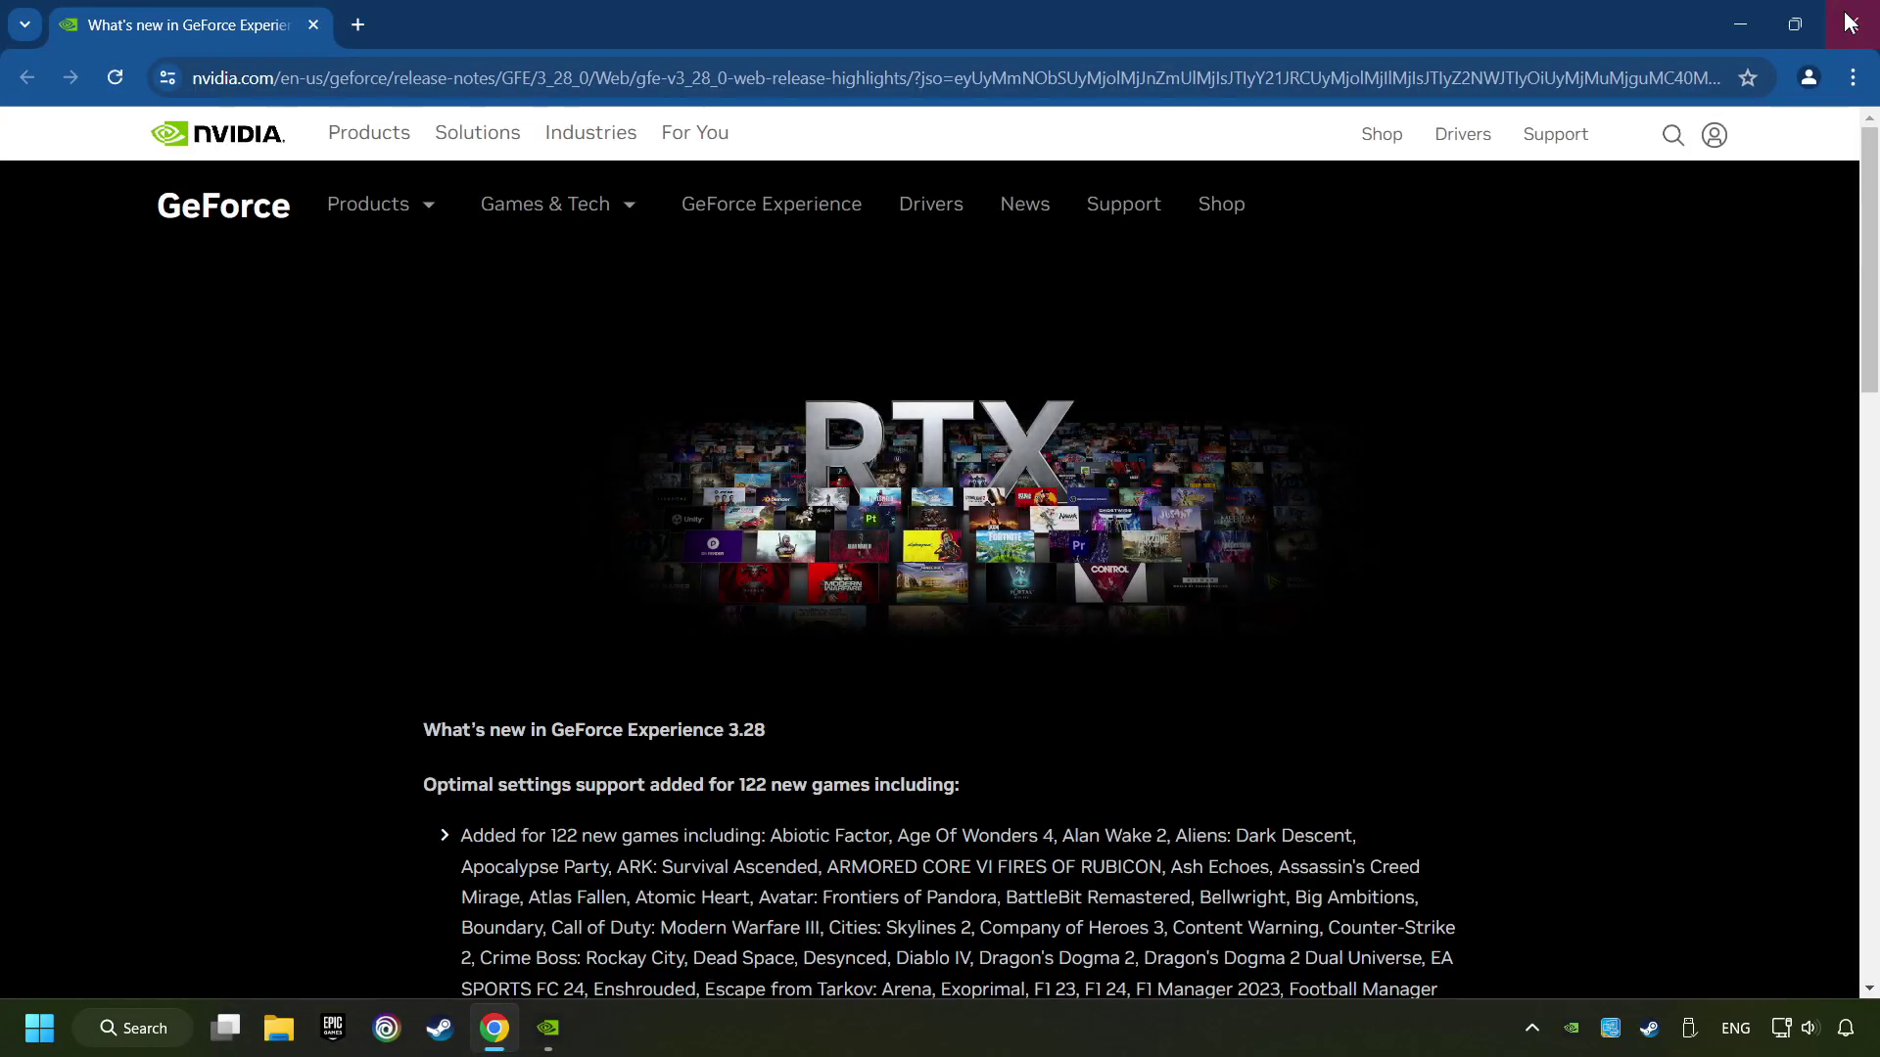
{"action": "left_click", "coordinate": [1851, 23]}
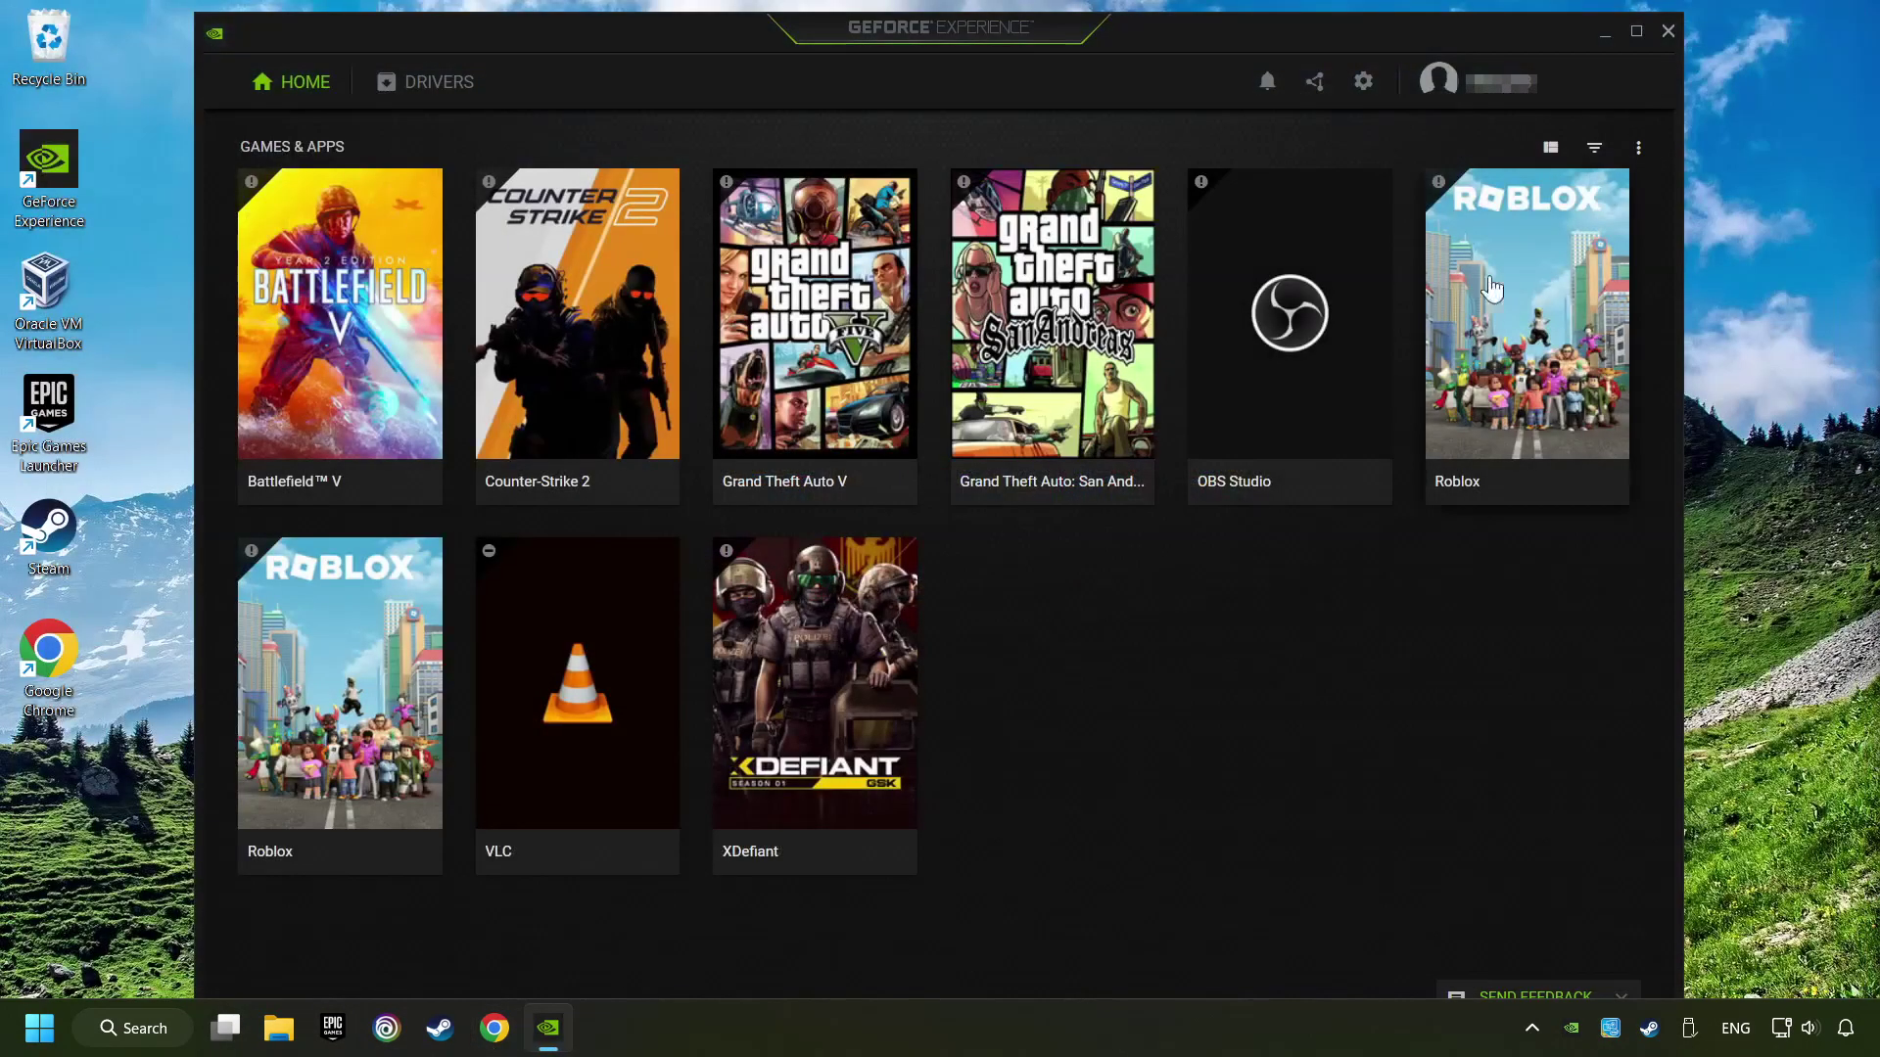
Check for GeForce Game Ready Driver updates in GeForce Experience and close it
{"action": "left_click", "coordinate": [431, 95]}
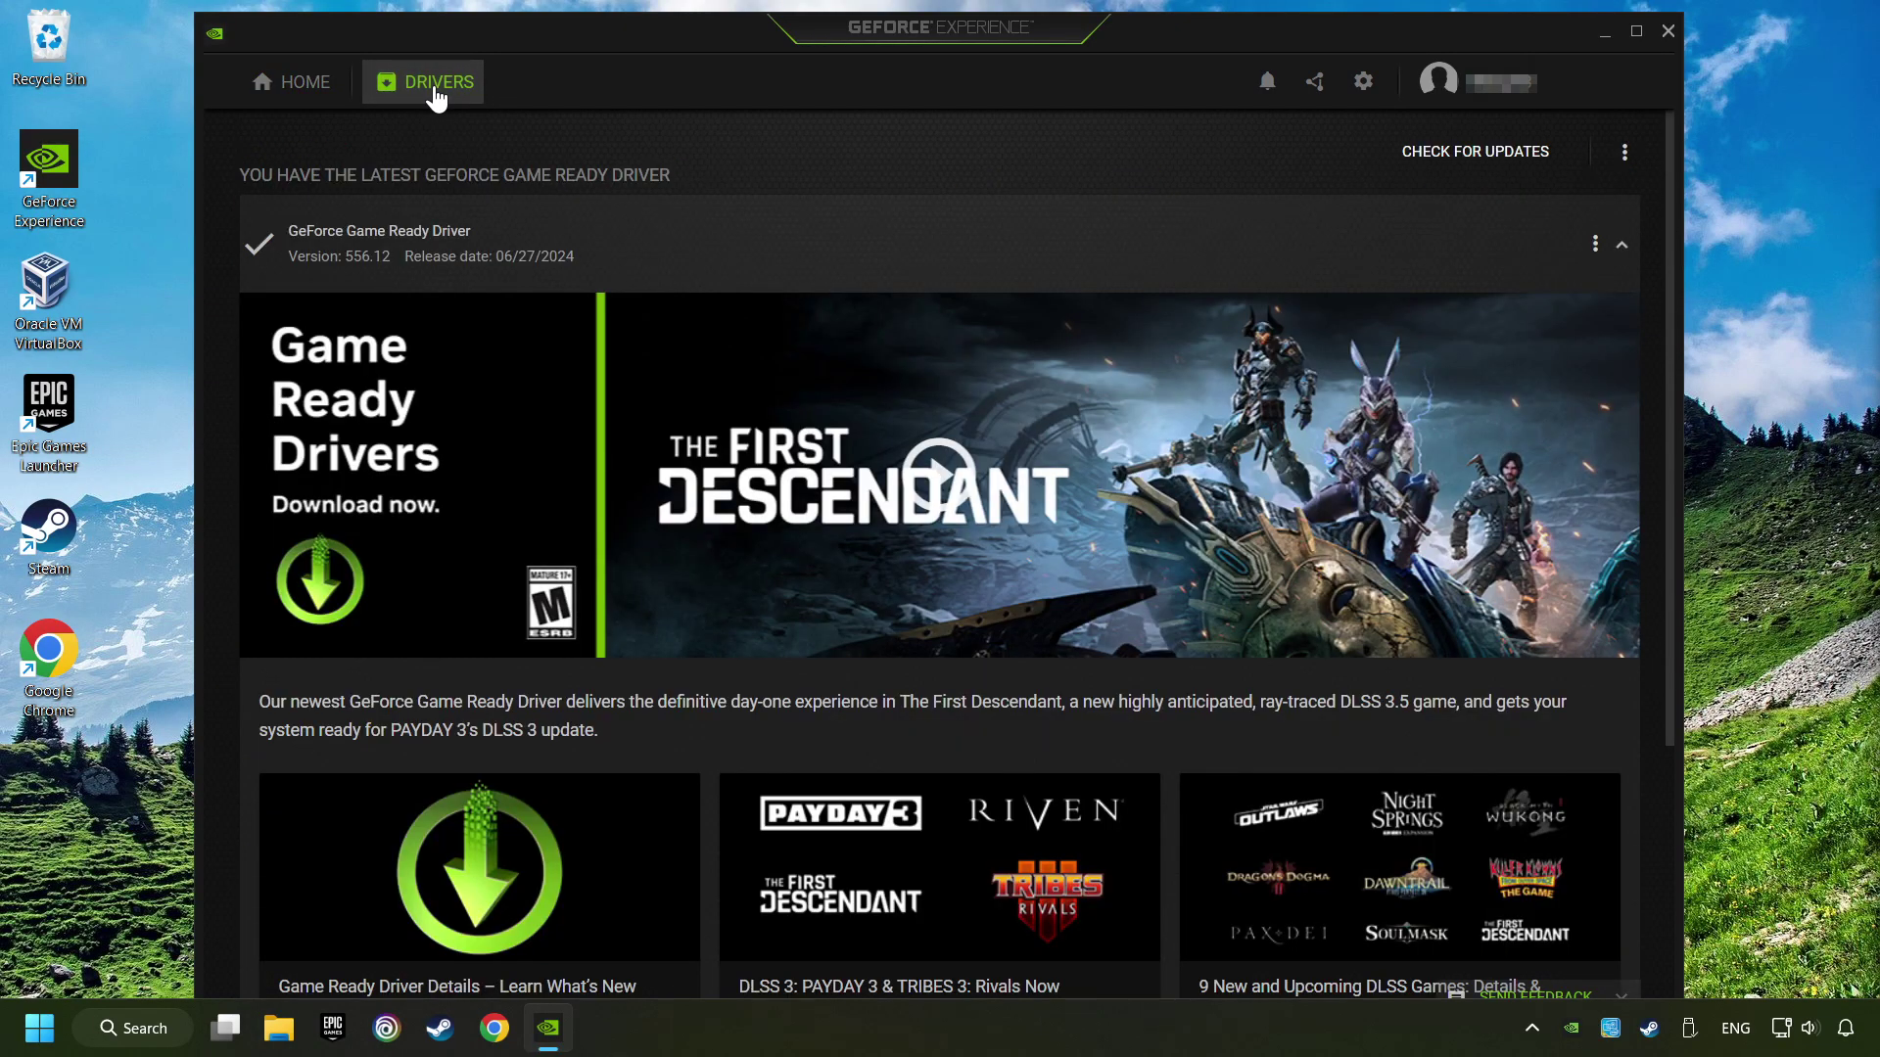
{"action": "left_click", "coordinate": [1490, 161]}
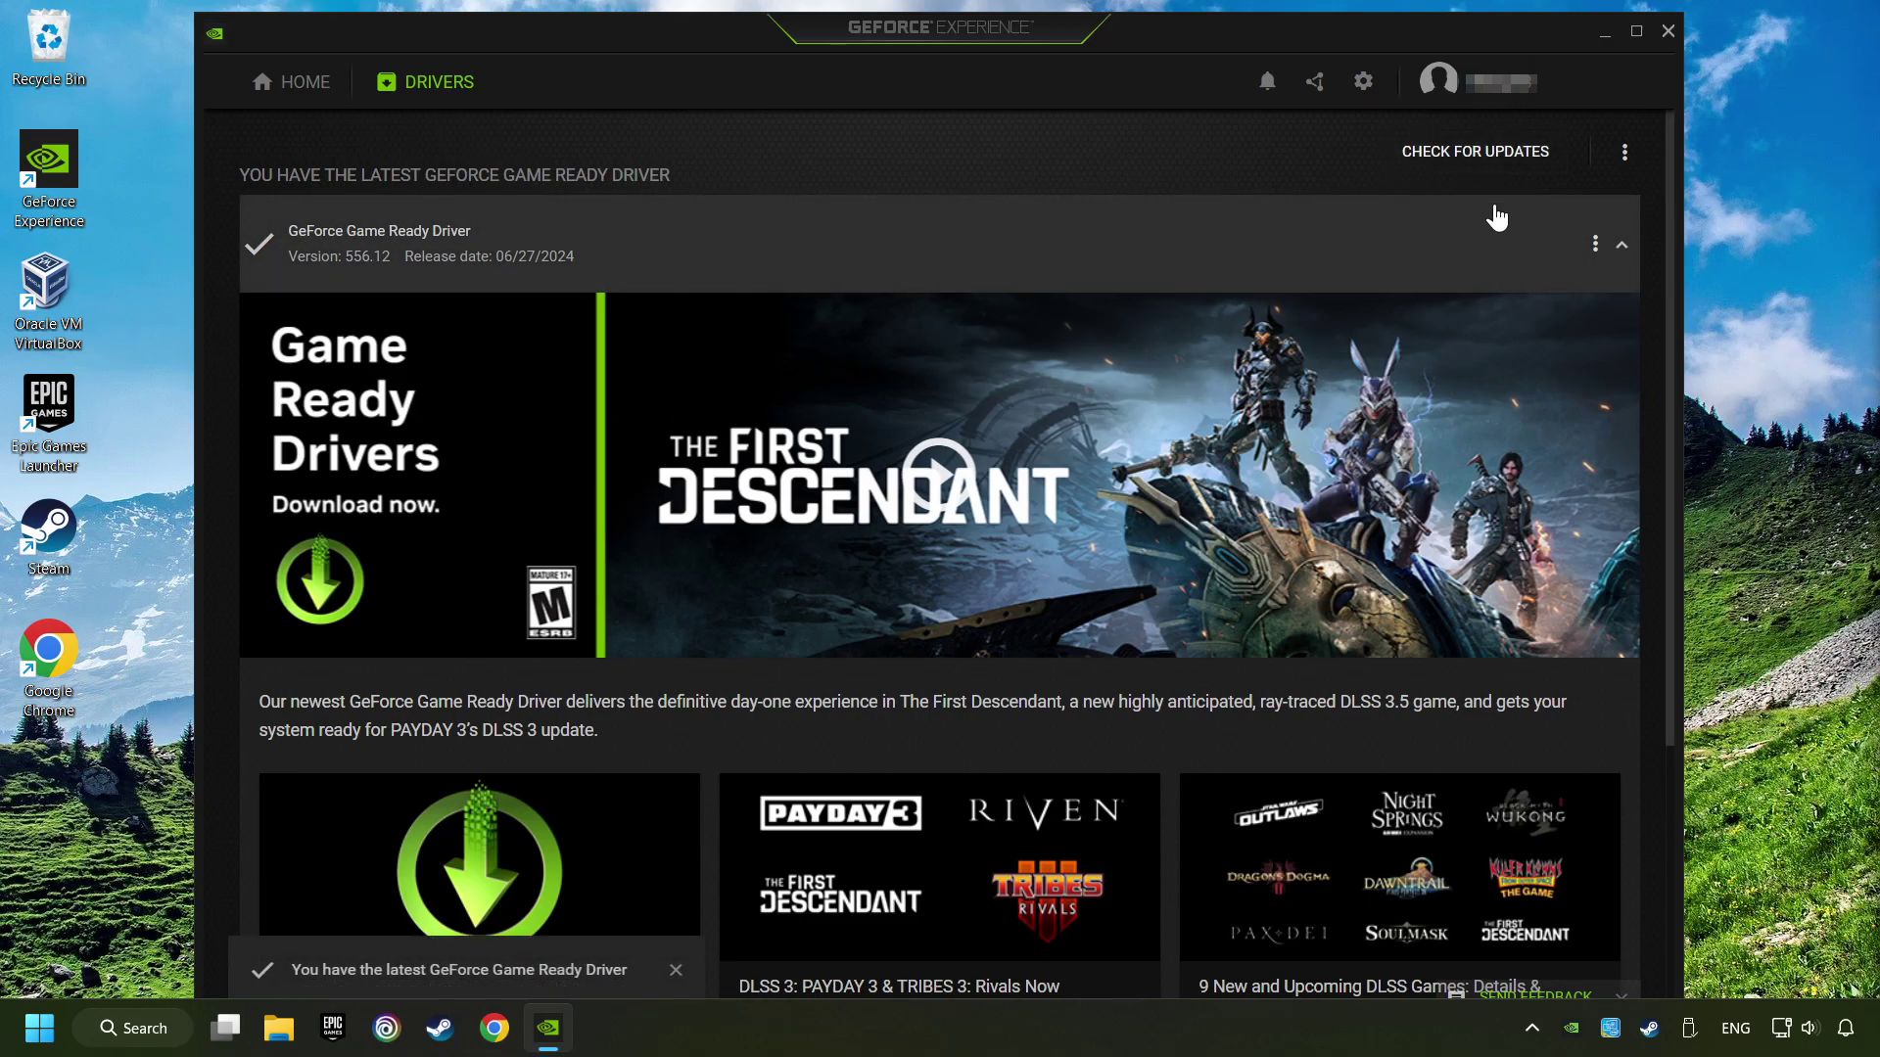
{"action": "left_click", "coordinate": [1667, 30]}
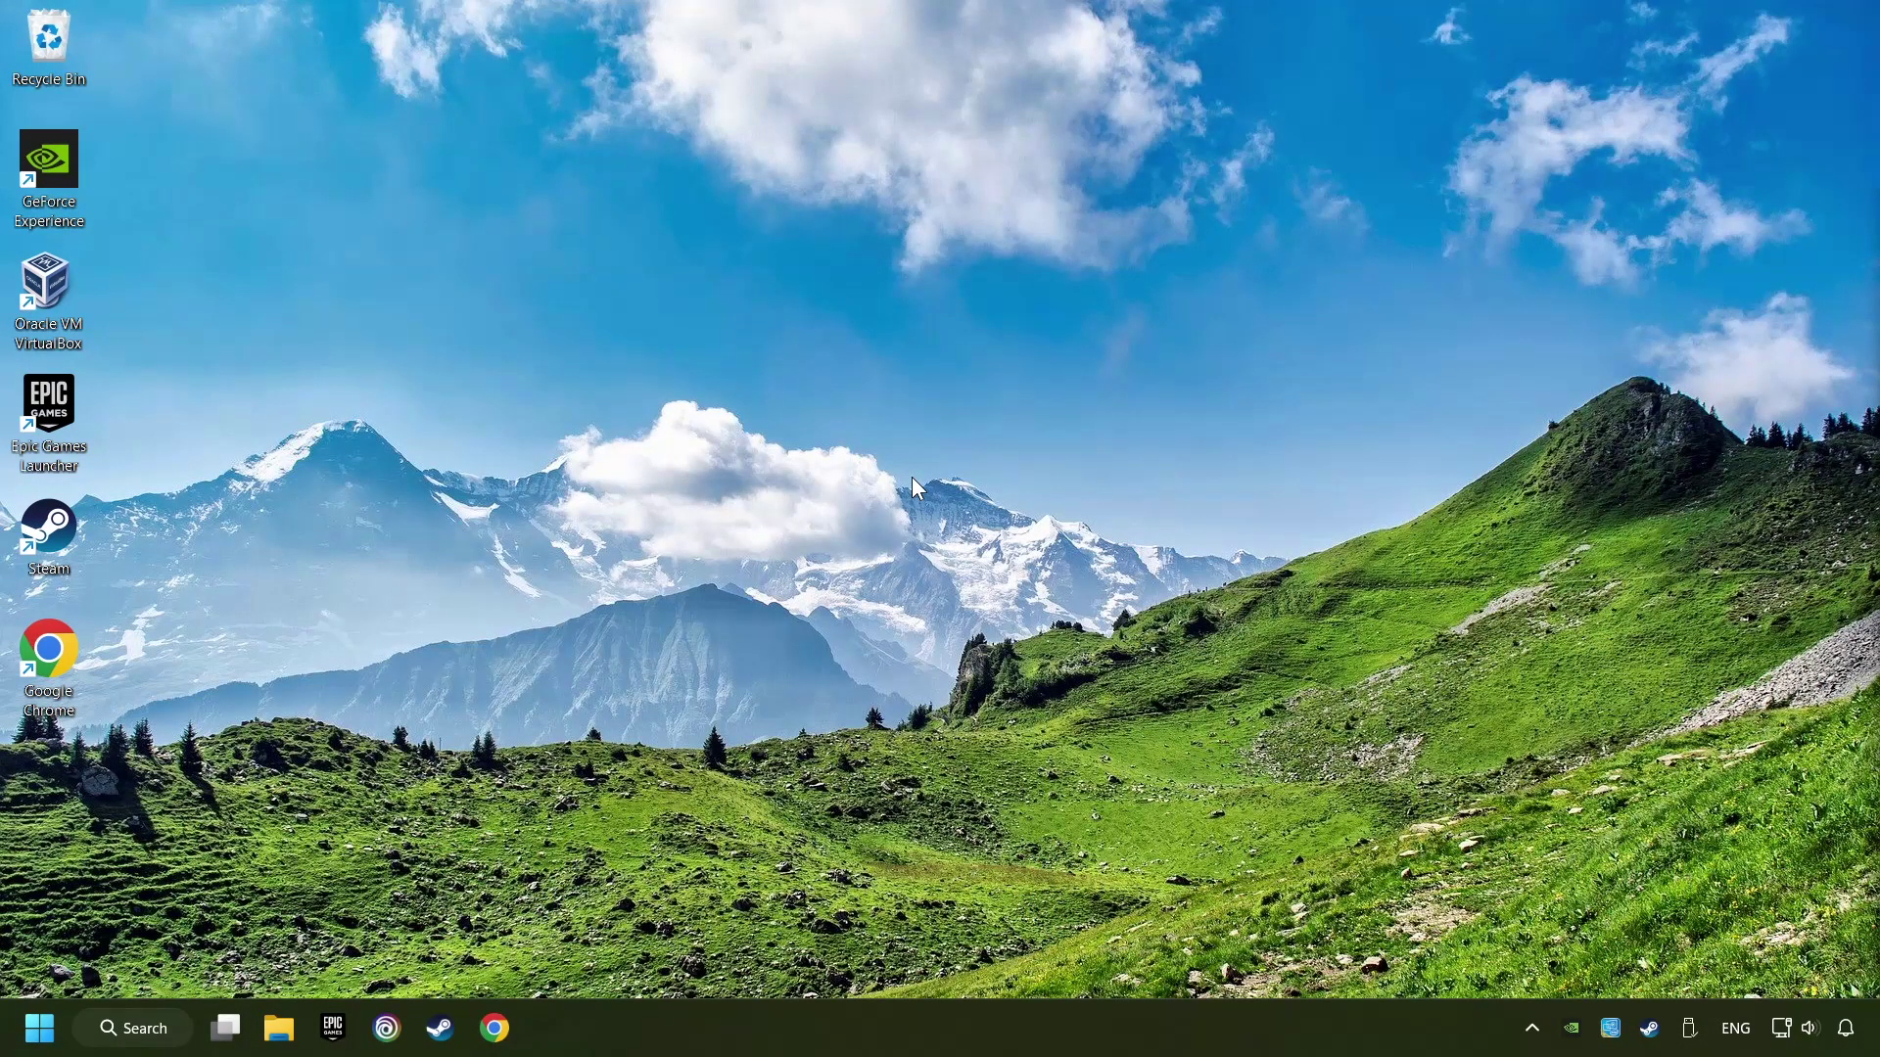
Open the Windows Graphics settings by searching for "graphics settings", and briefly view the file browser for adding a desktop app
{"action": "left_click", "coordinate": [142, 1037]}
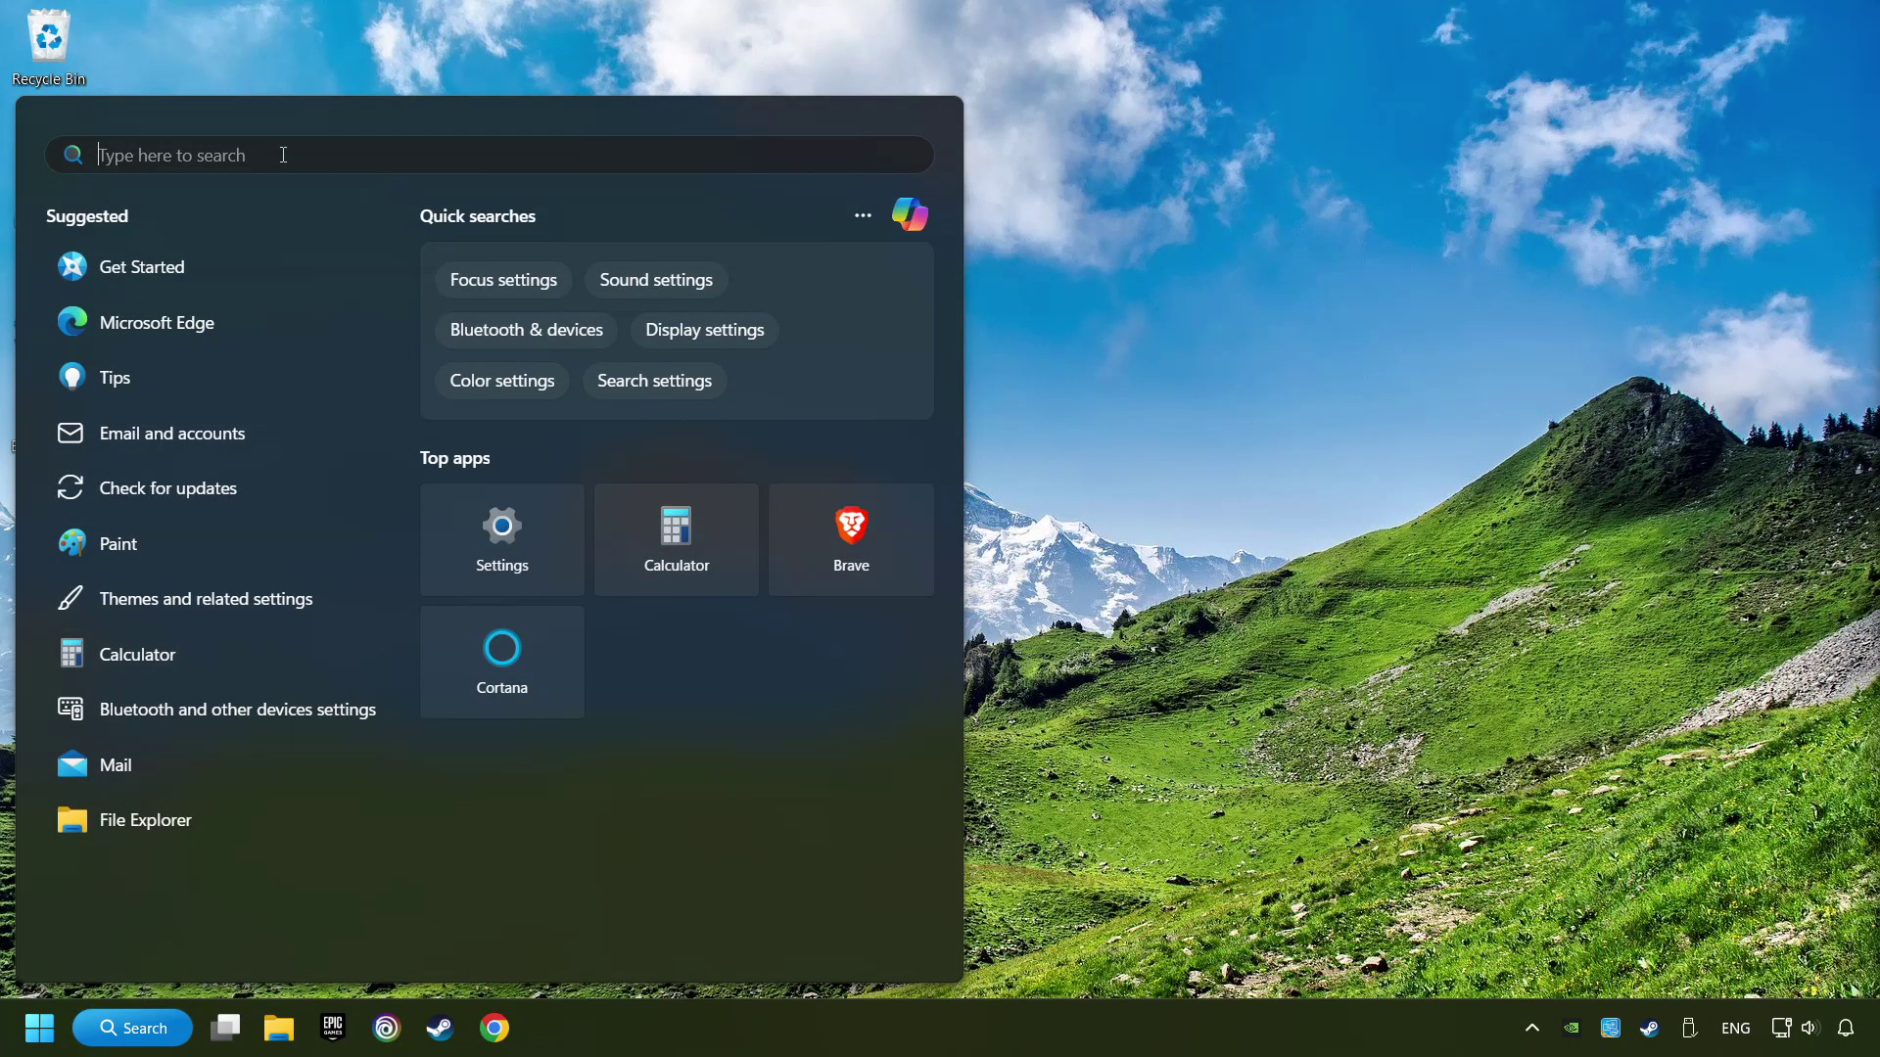
{"action": "type", "text": "graphics settings"}
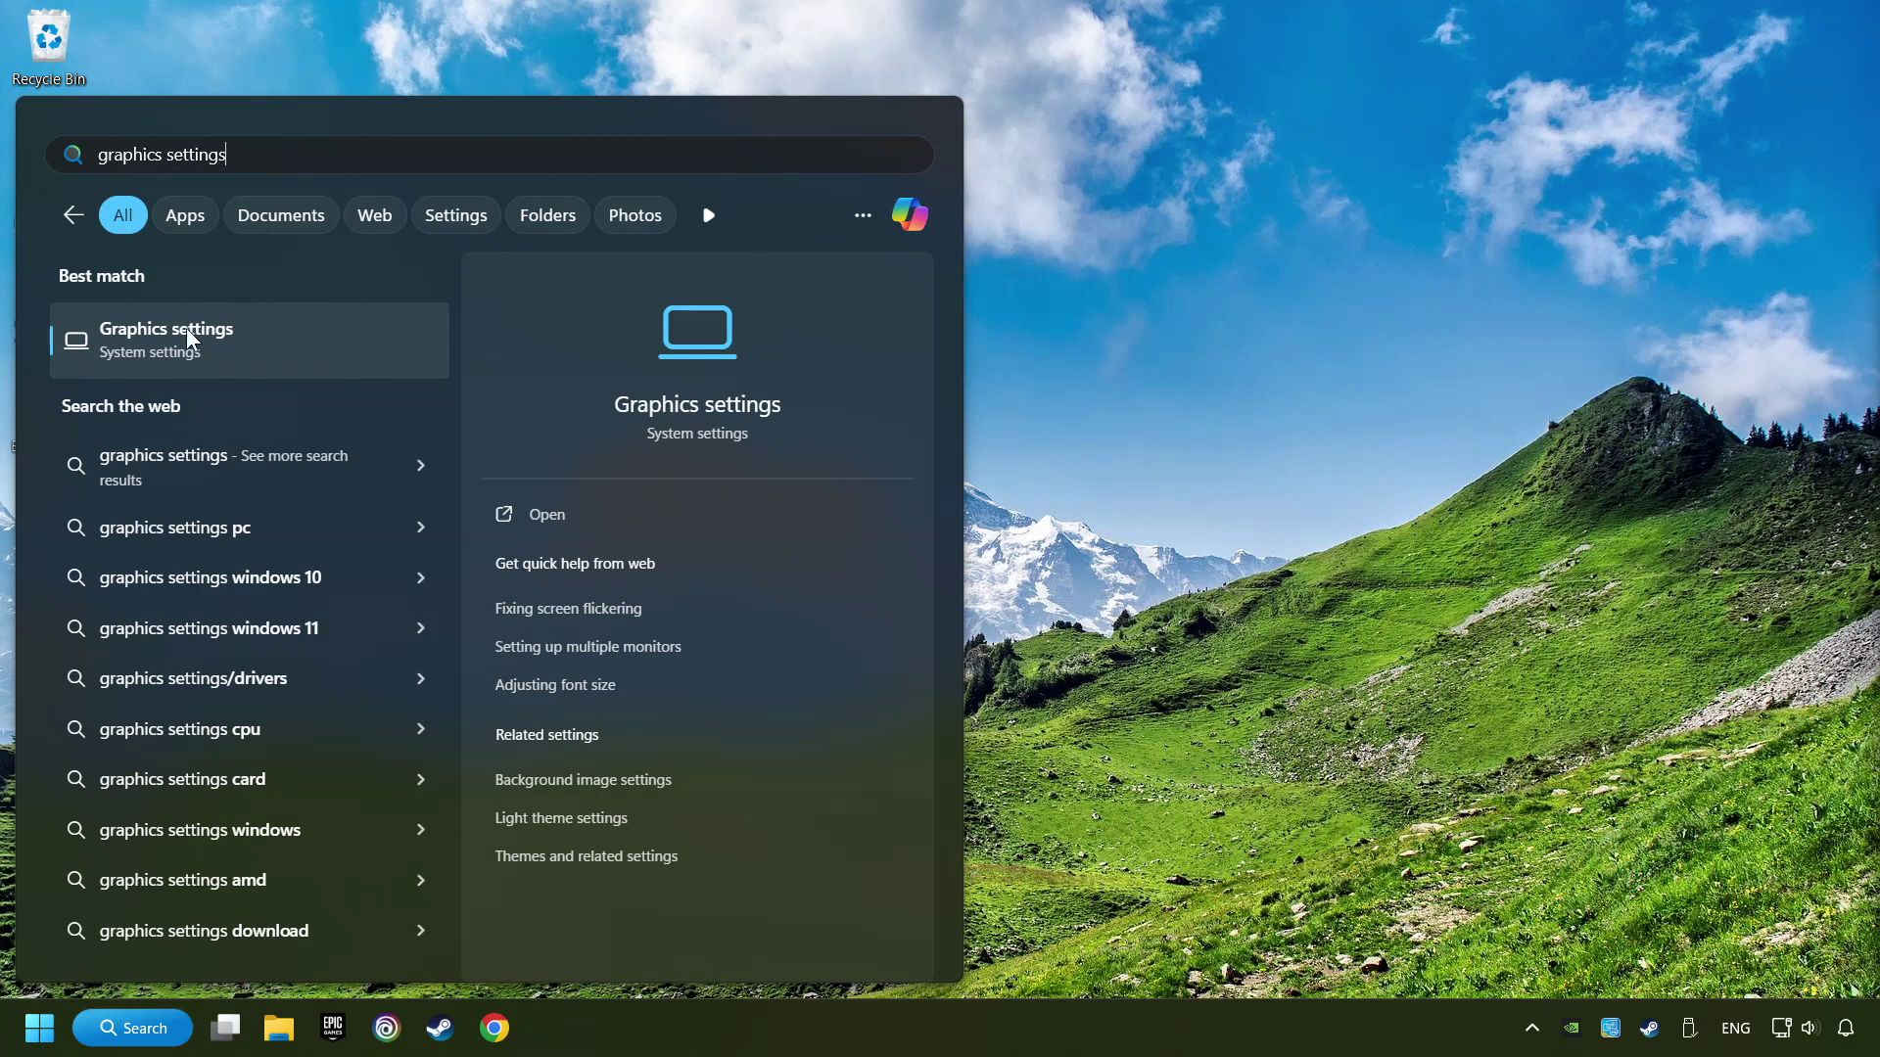
{"action": "left_click", "coordinate": [386, 348]}
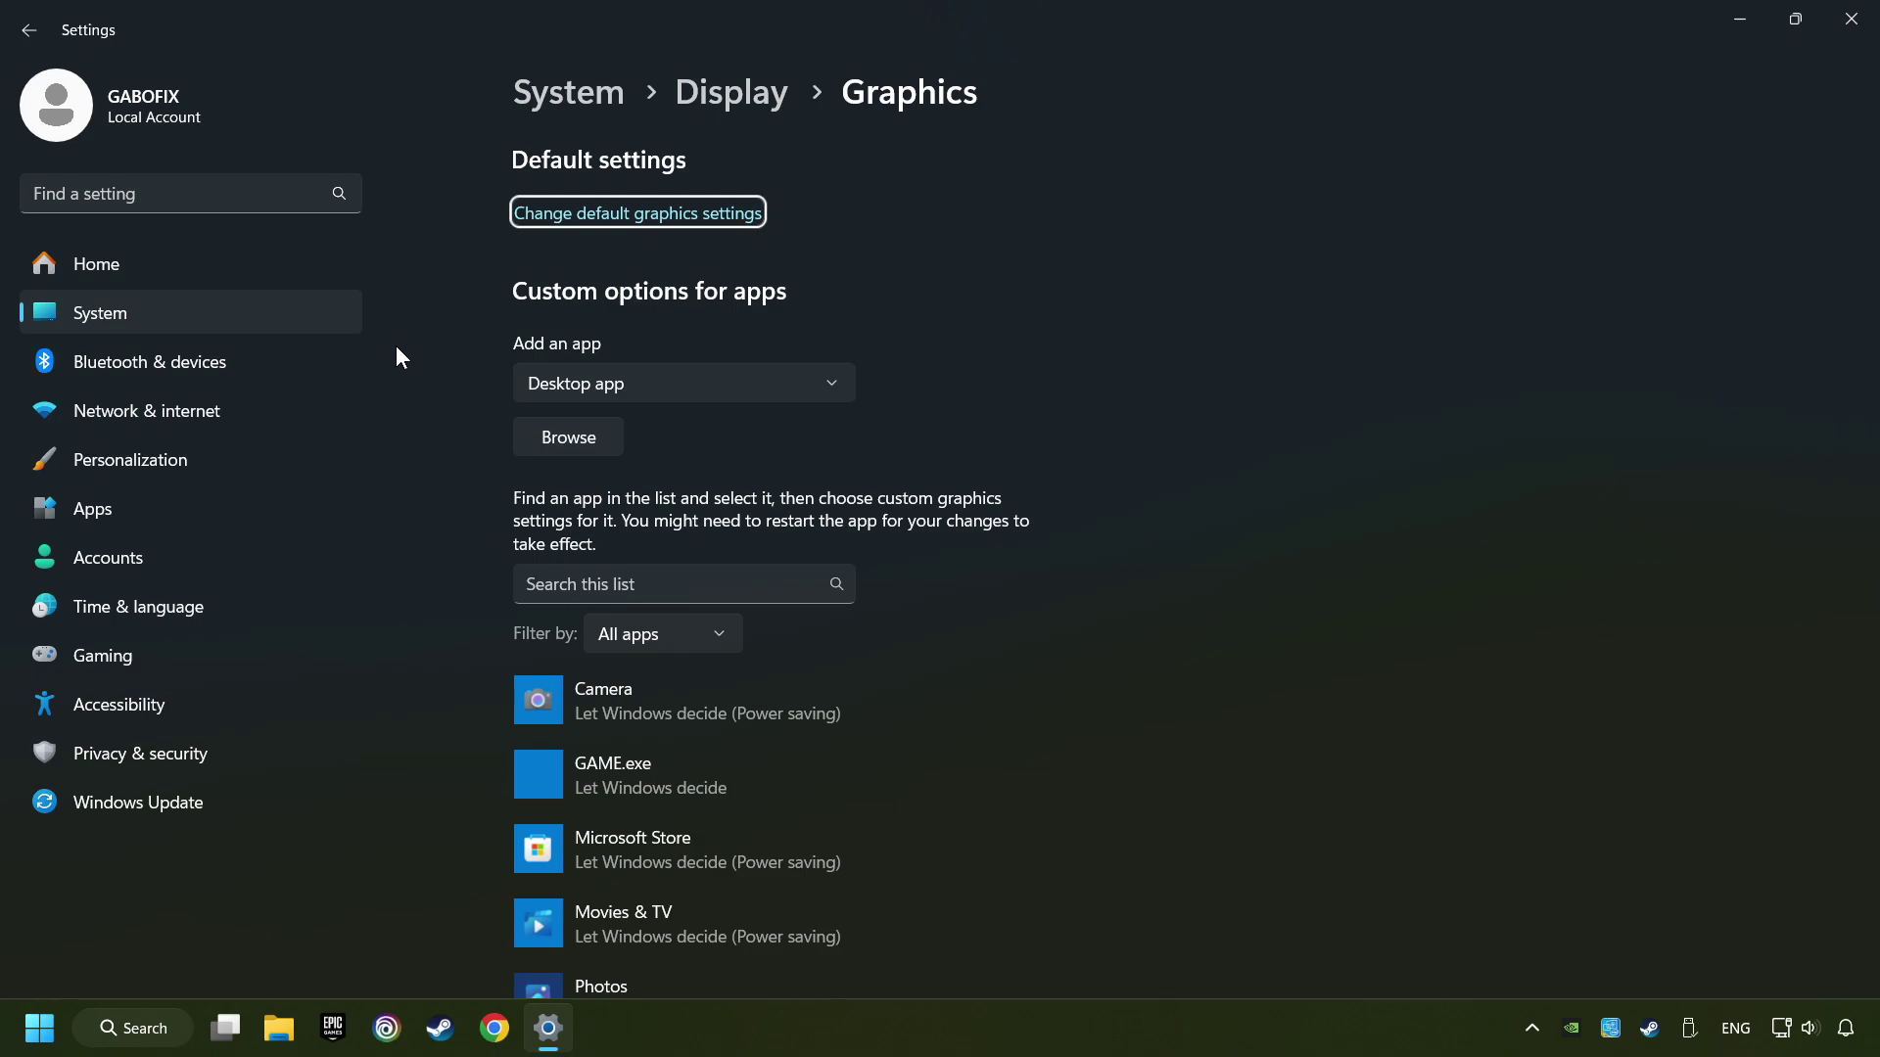
{"action": "scroll", "coordinate": [411, 367], "scroll_direction": "down", "scroll_amount": 2}
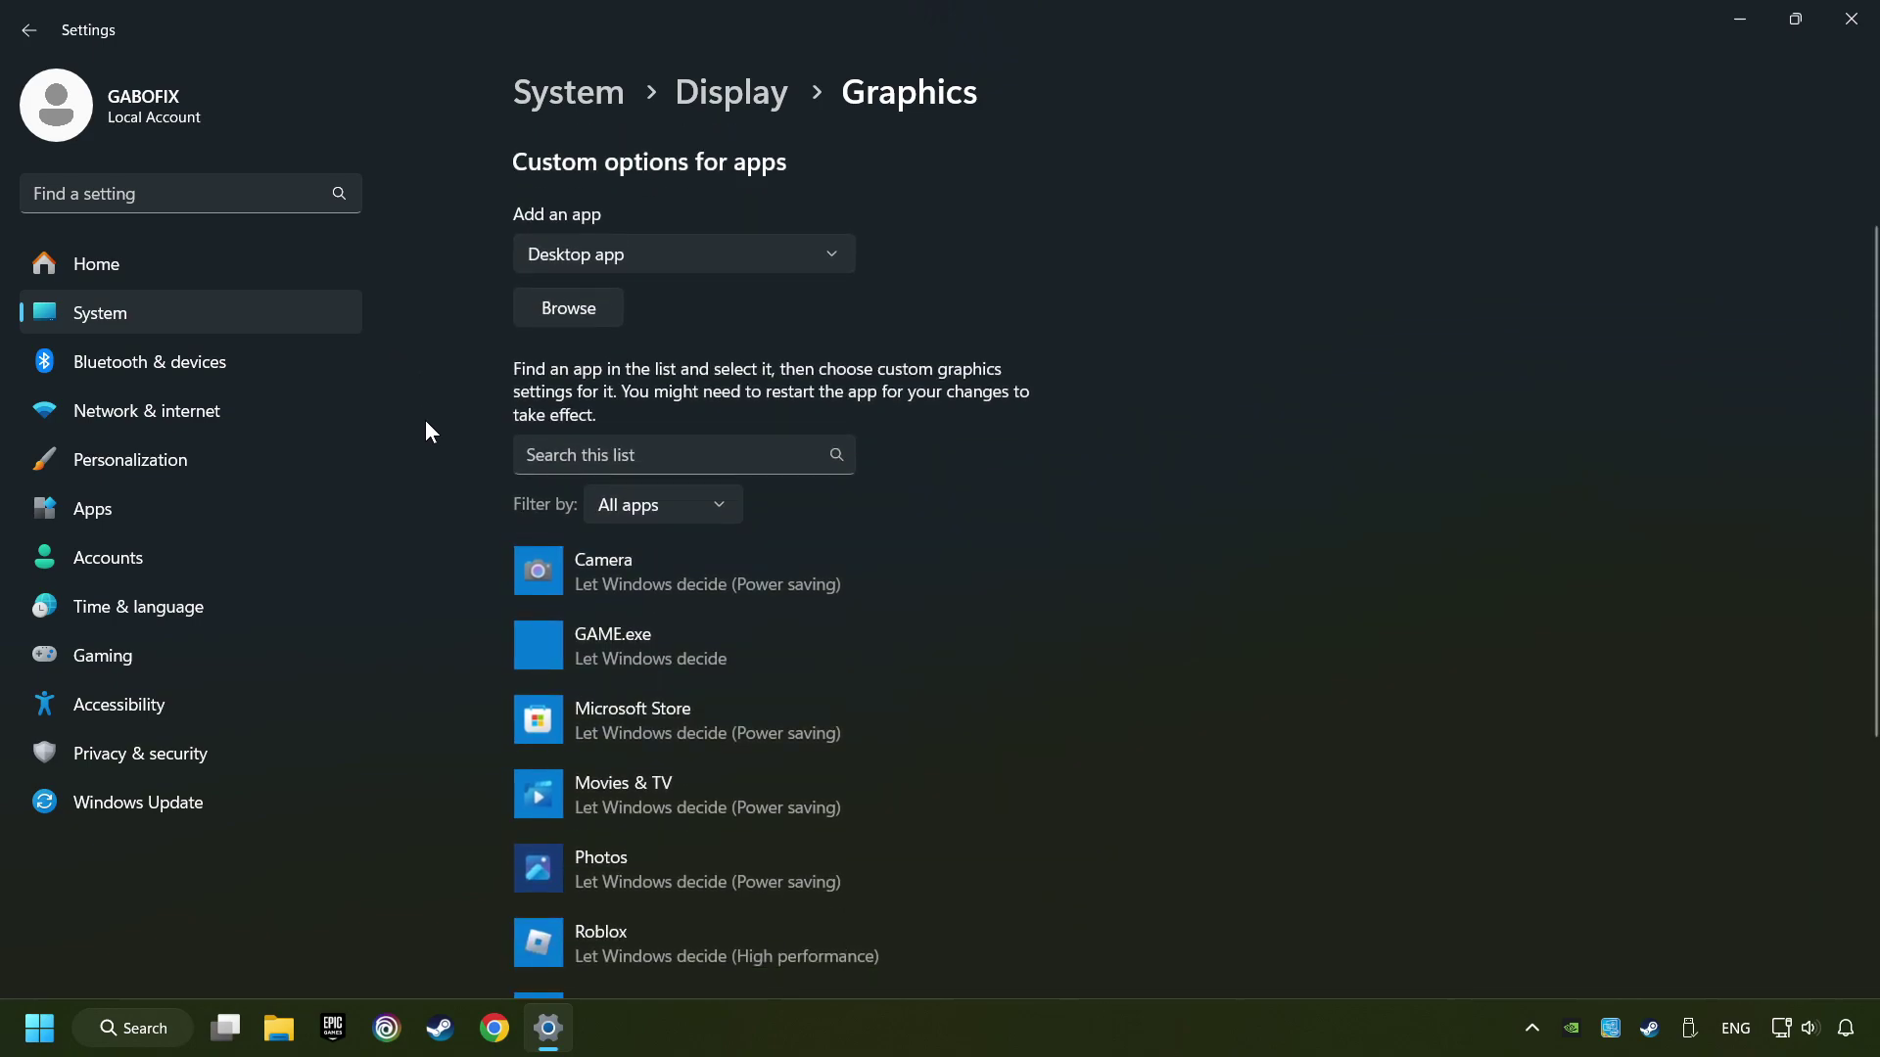
{"action": "scroll", "coordinate": [425, 420], "scroll_direction": "down", "scroll_amount": 2}
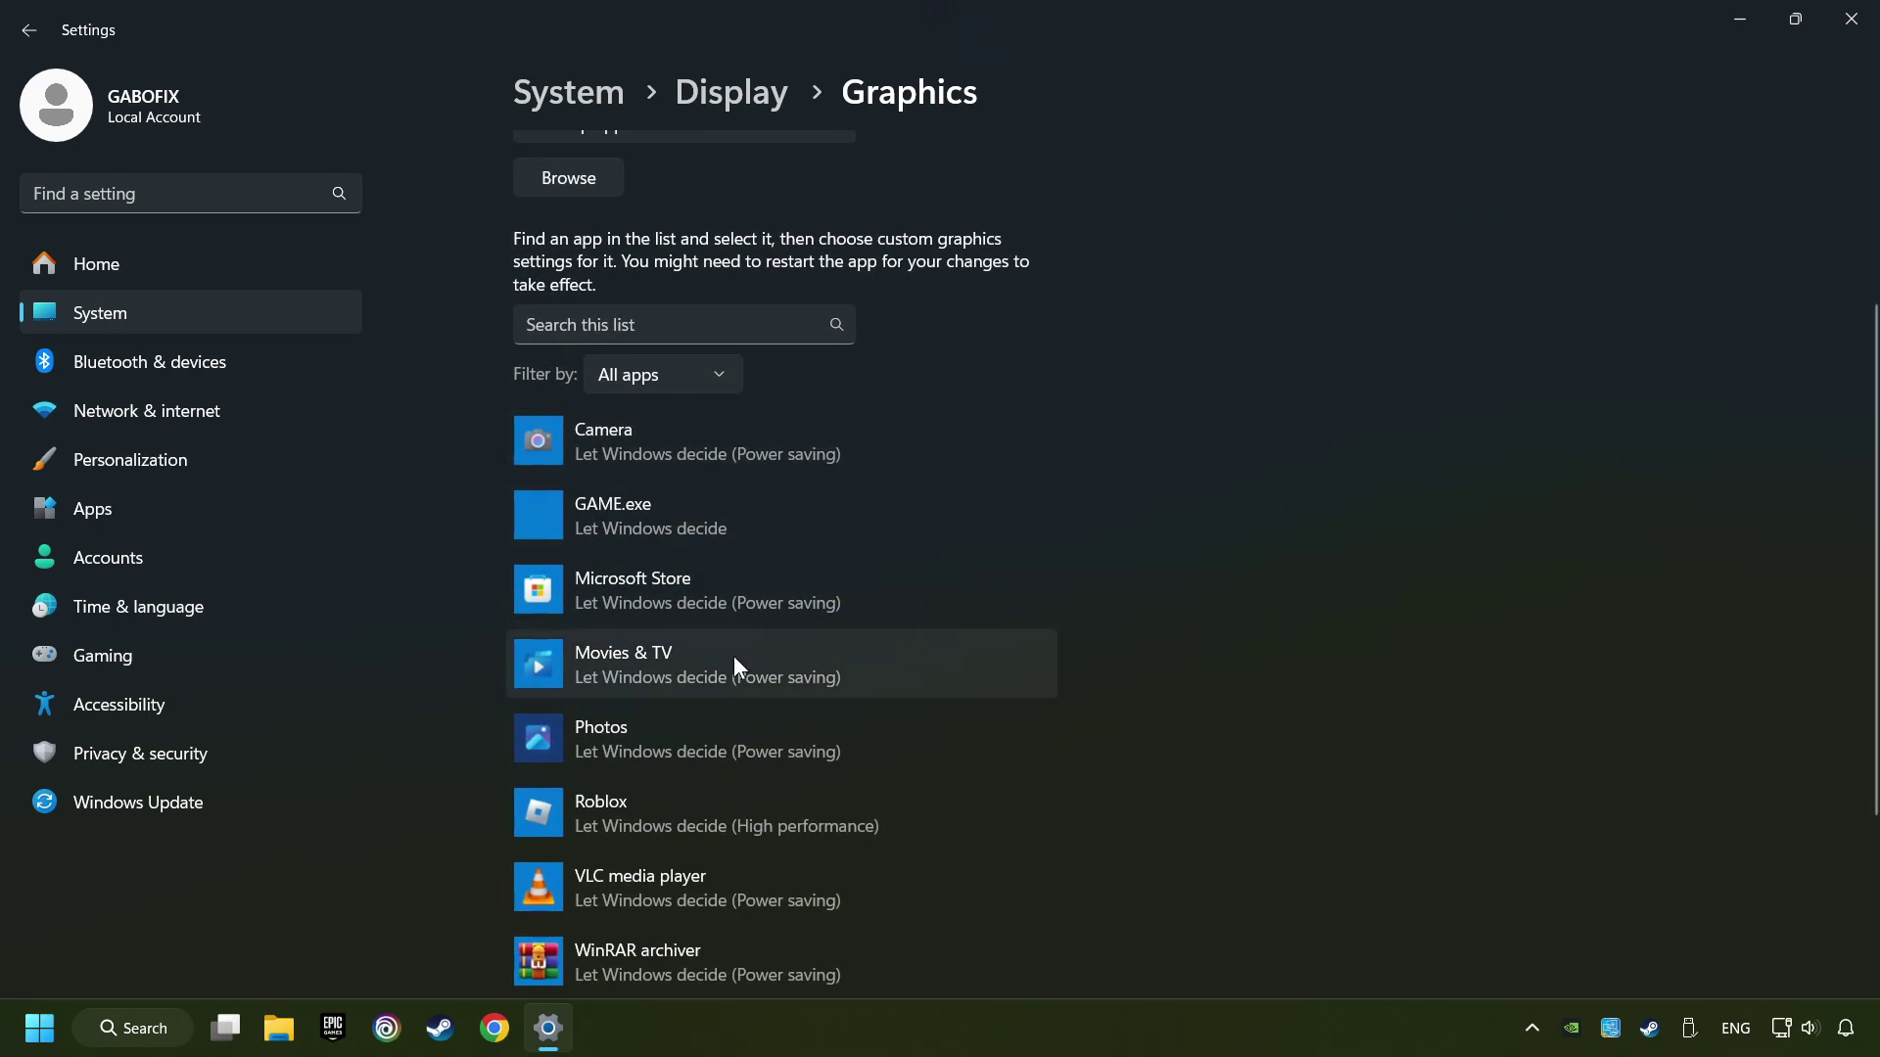
{"action": "scroll", "coordinate": [421, 456], "scroll_direction": "up", "scroll_amount": 4}
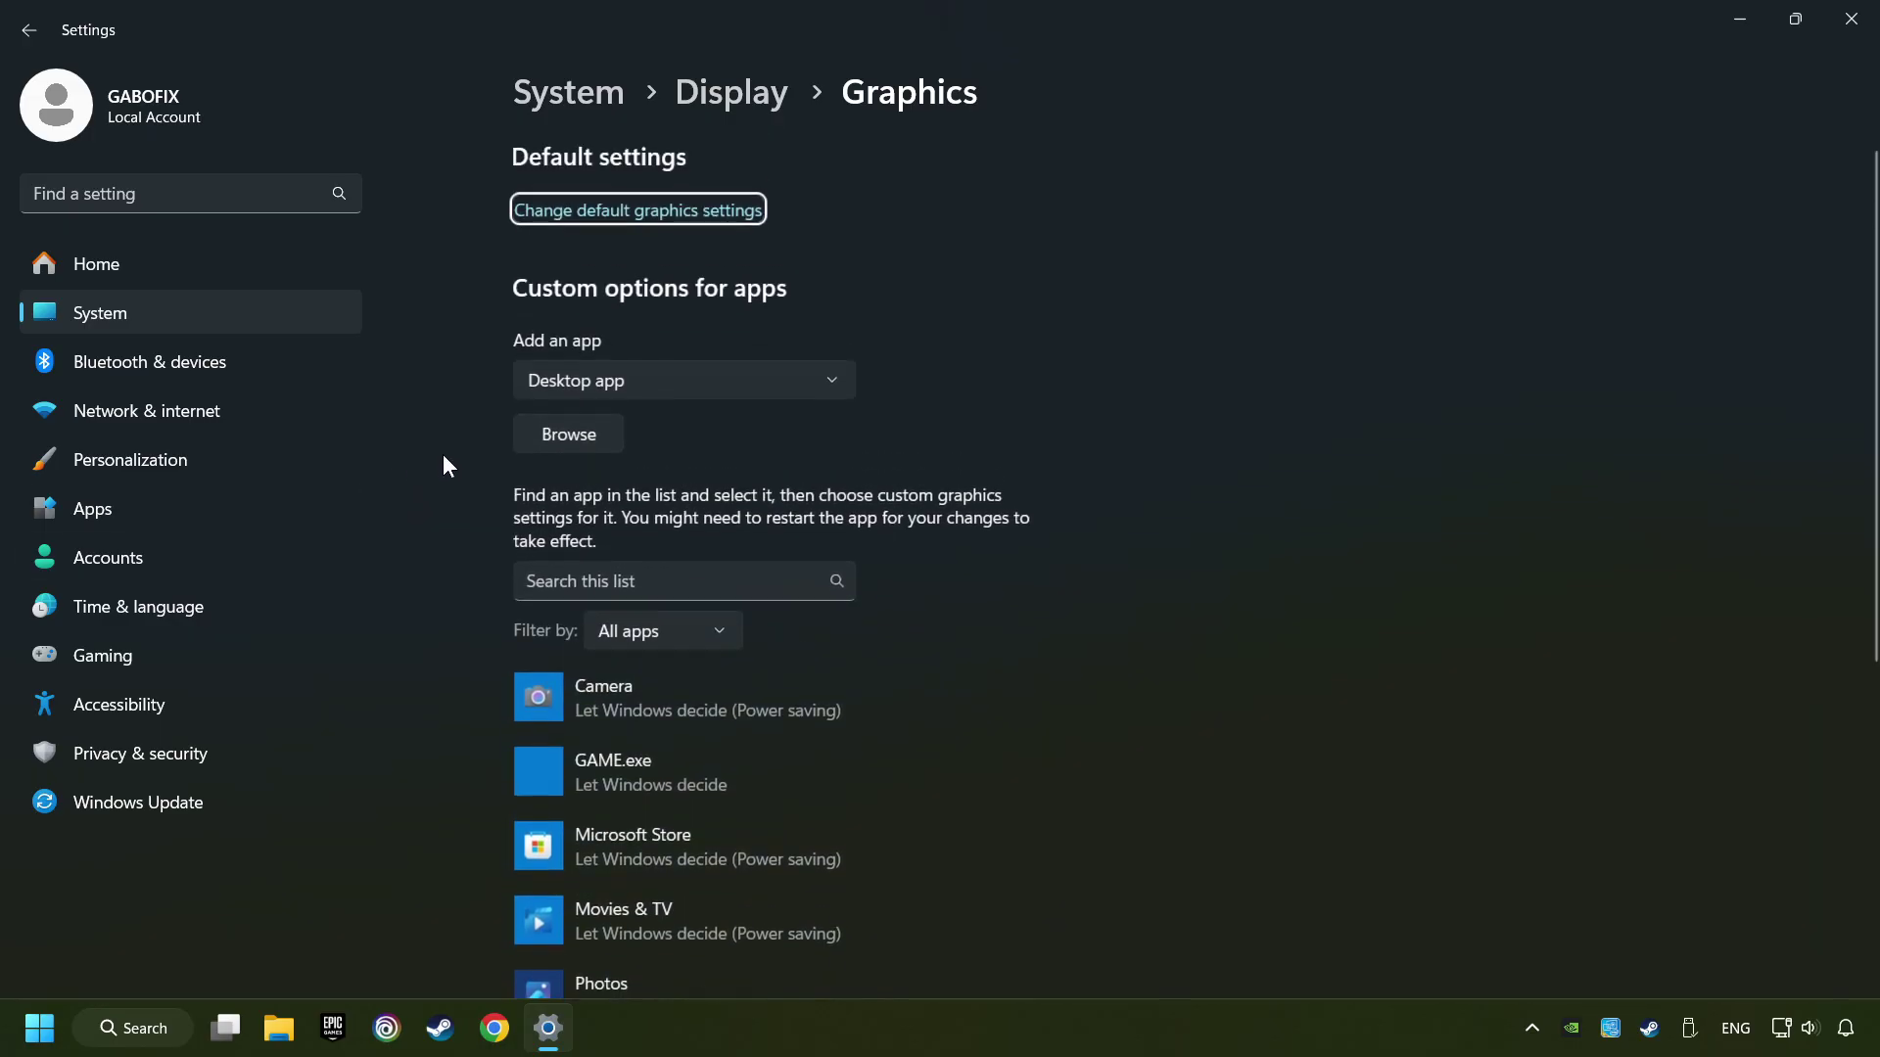
{"action": "left_click", "coordinate": [585, 444]}
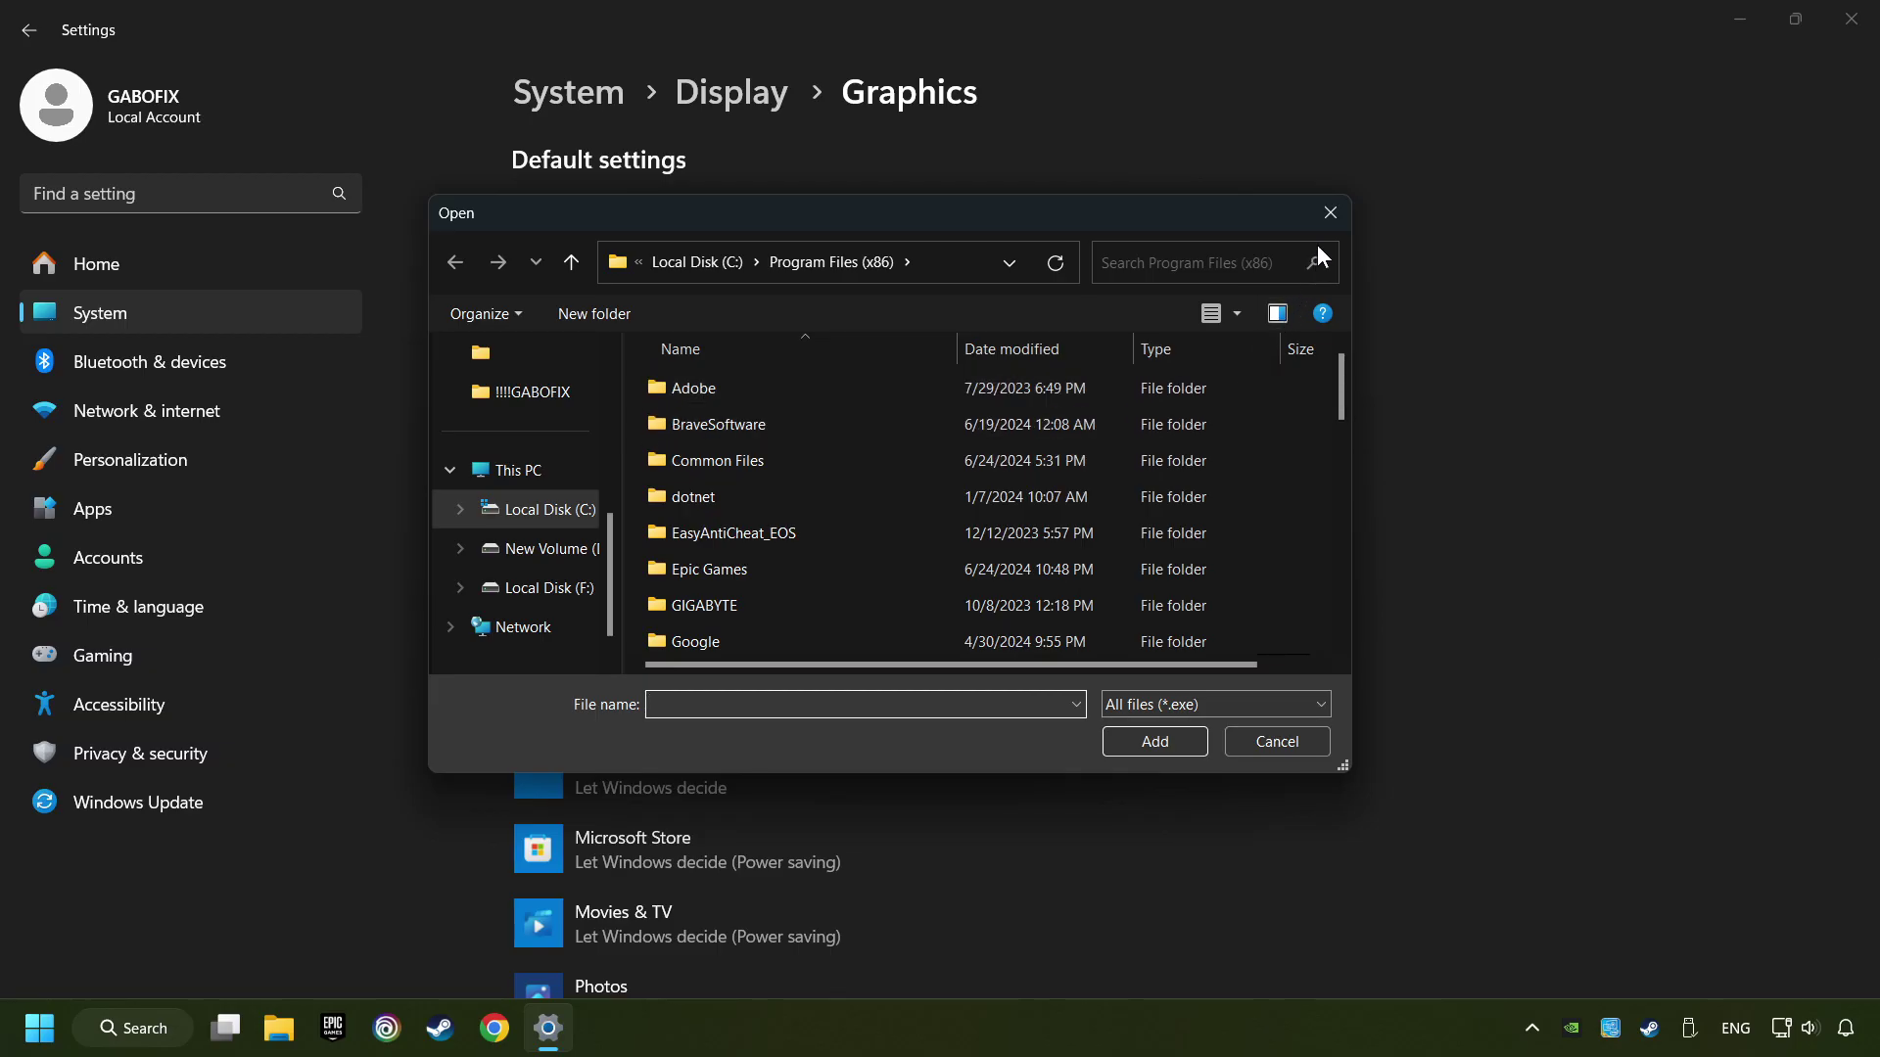
{"action": "left_click", "coordinate": [1331, 213]}
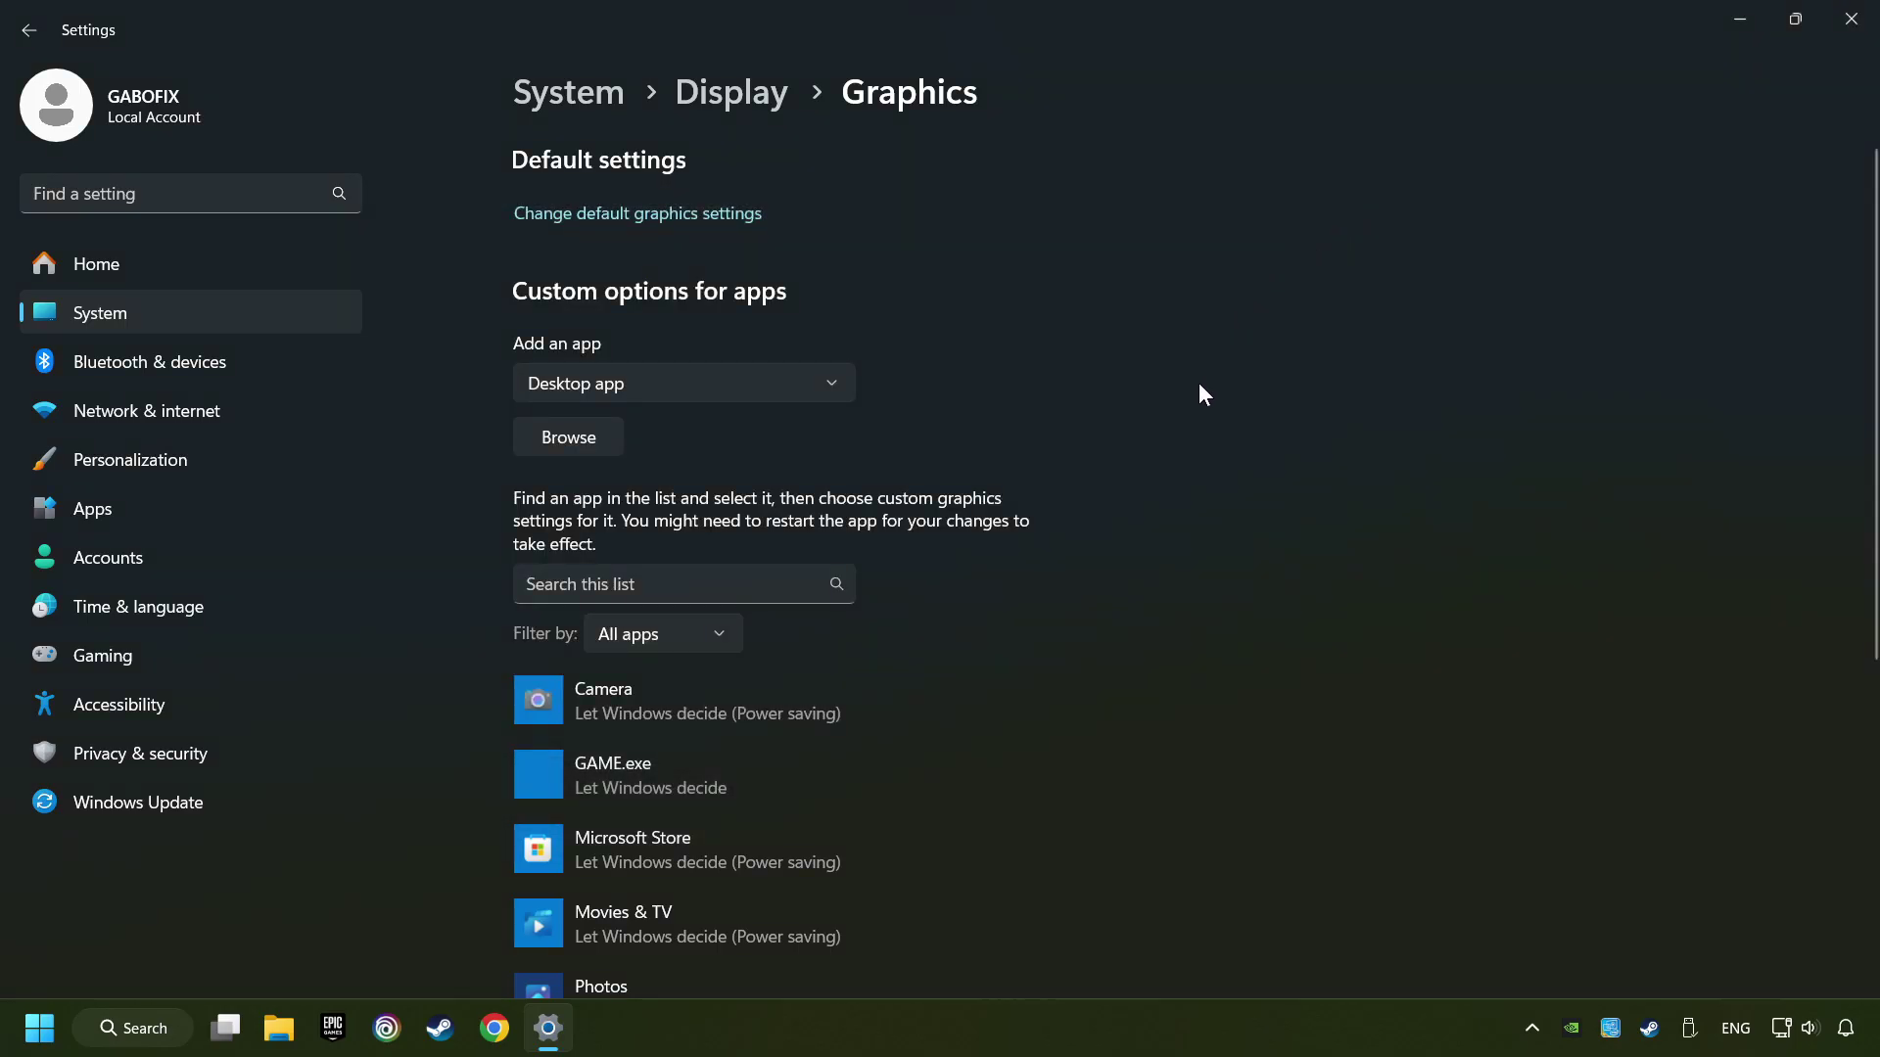
Set the graphics preference of GAME.exe to High performance, save it and close Settings
{"action": "scroll", "coordinate": [1198, 382], "scroll_direction": "down", "scroll_amount": 3}
{"action": "left_click", "coordinate": [694, 520]}
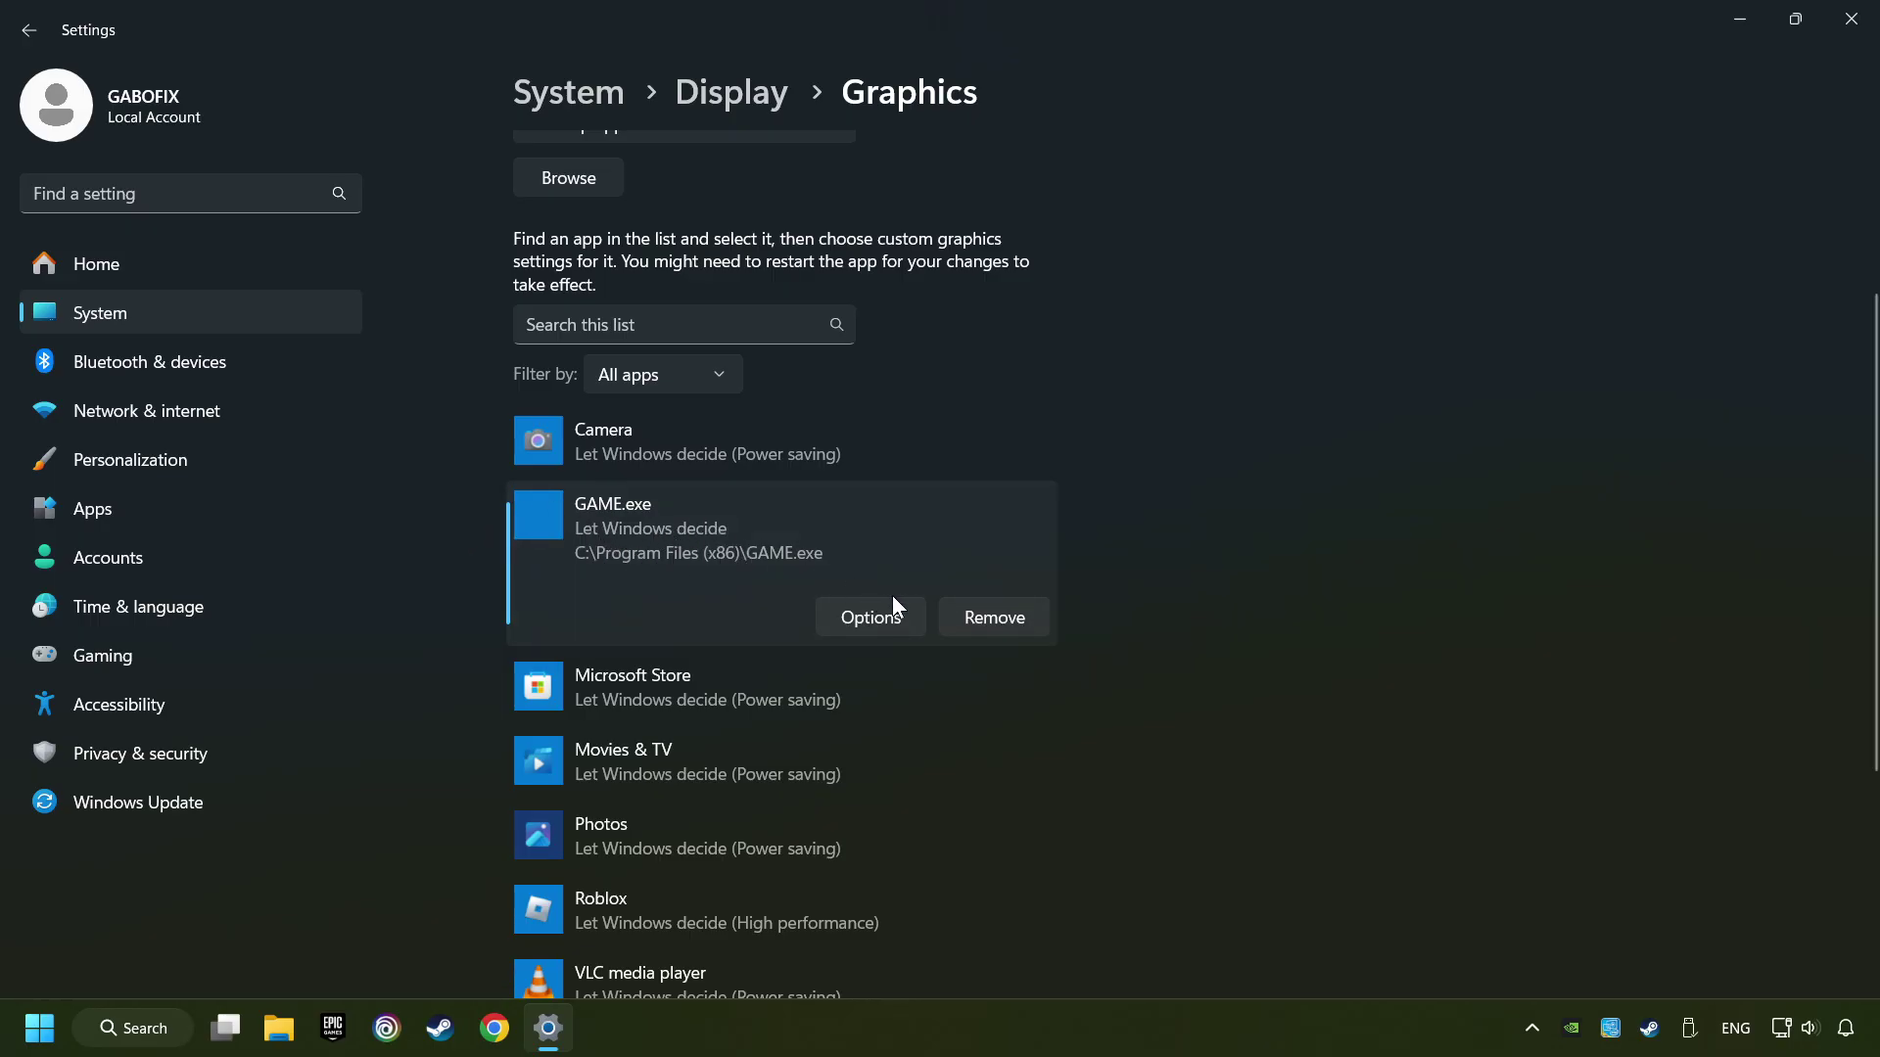
{"action": "left_click", "coordinate": [873, 619]}
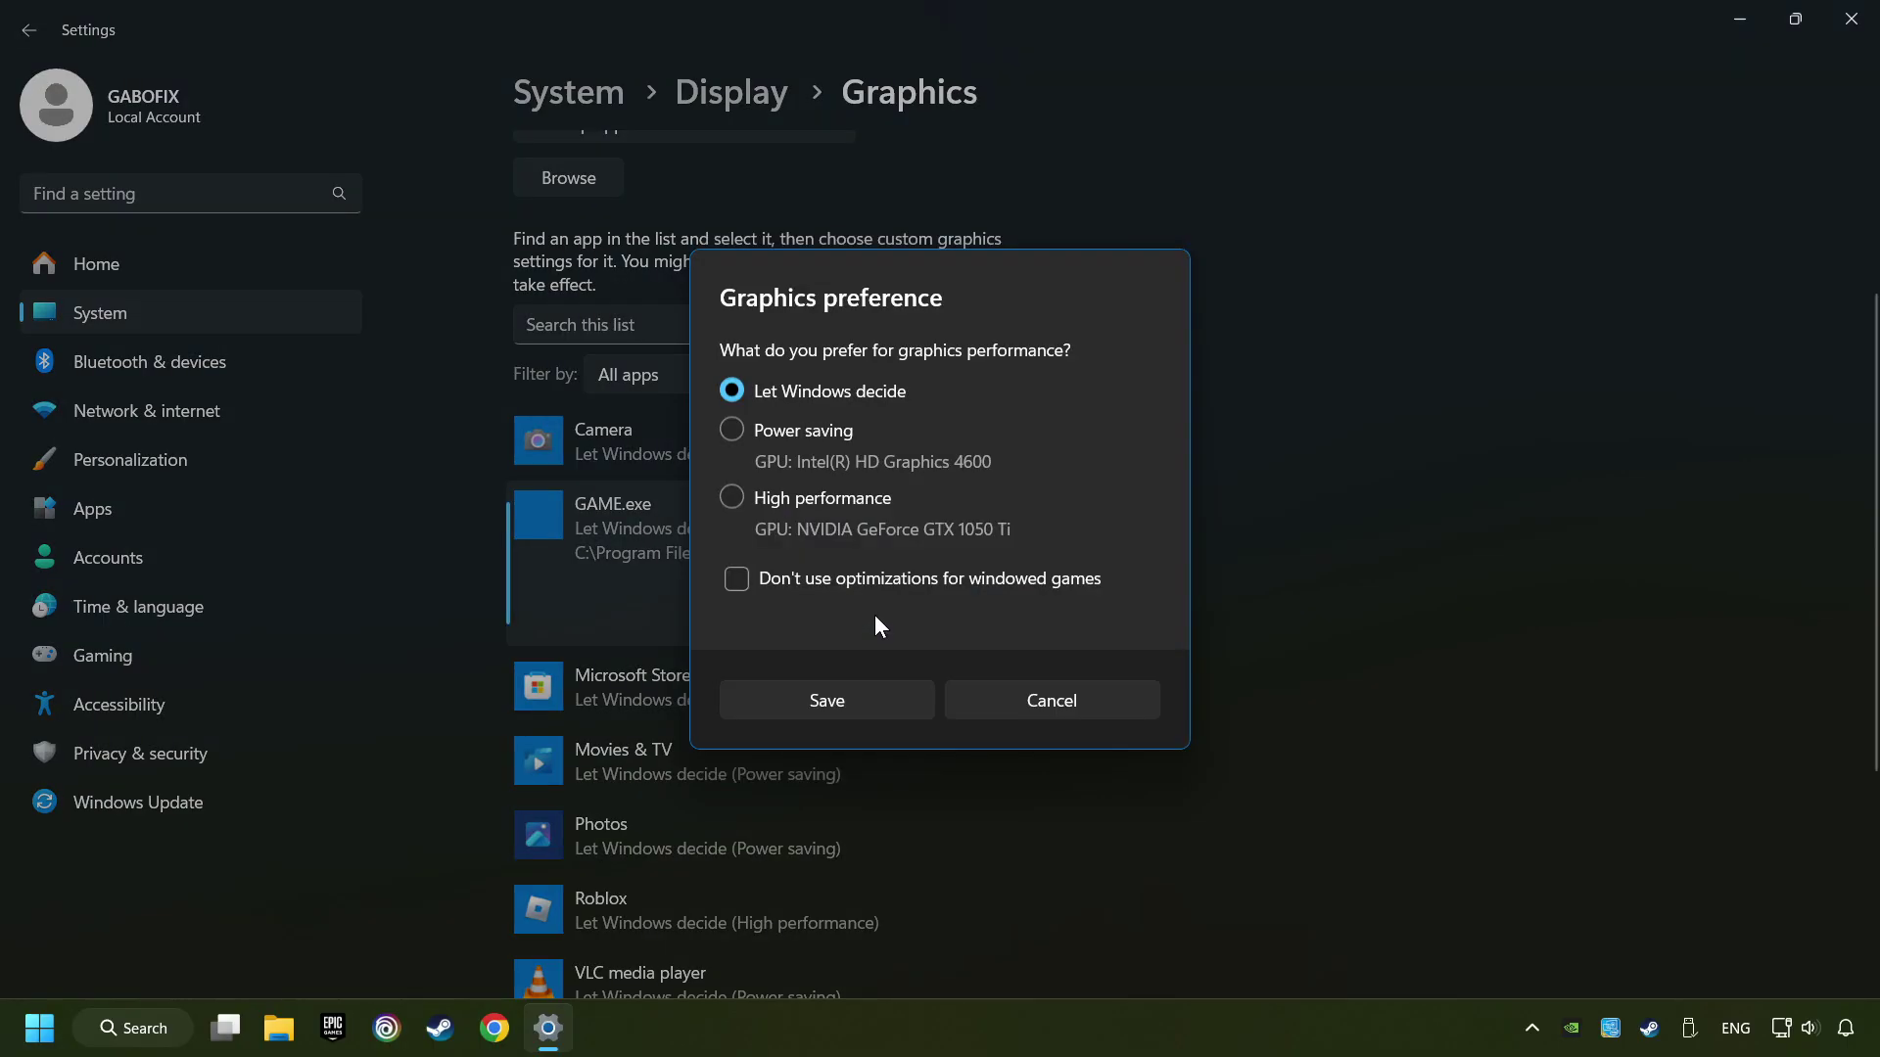
{"action": "left_click", "coordinate": [727, 498]}
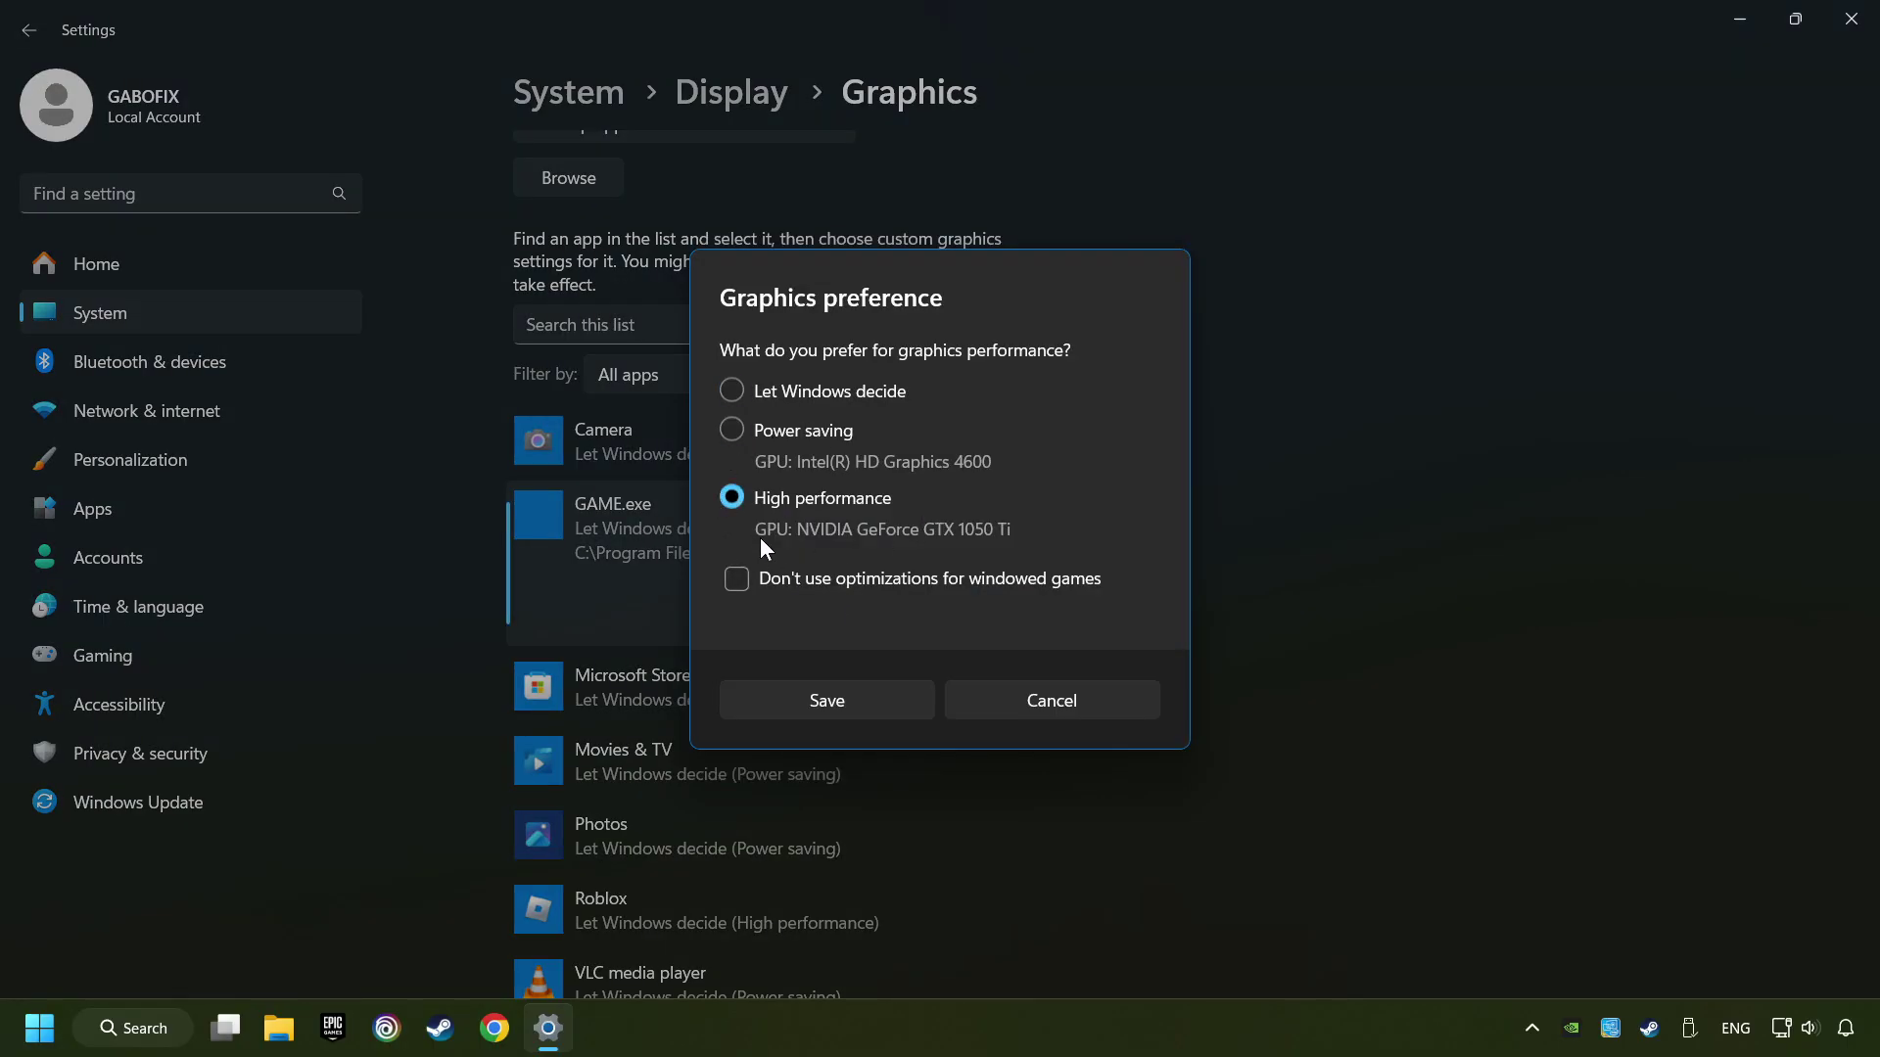
{"action": "left_click", "coordinate": [860, 699]}
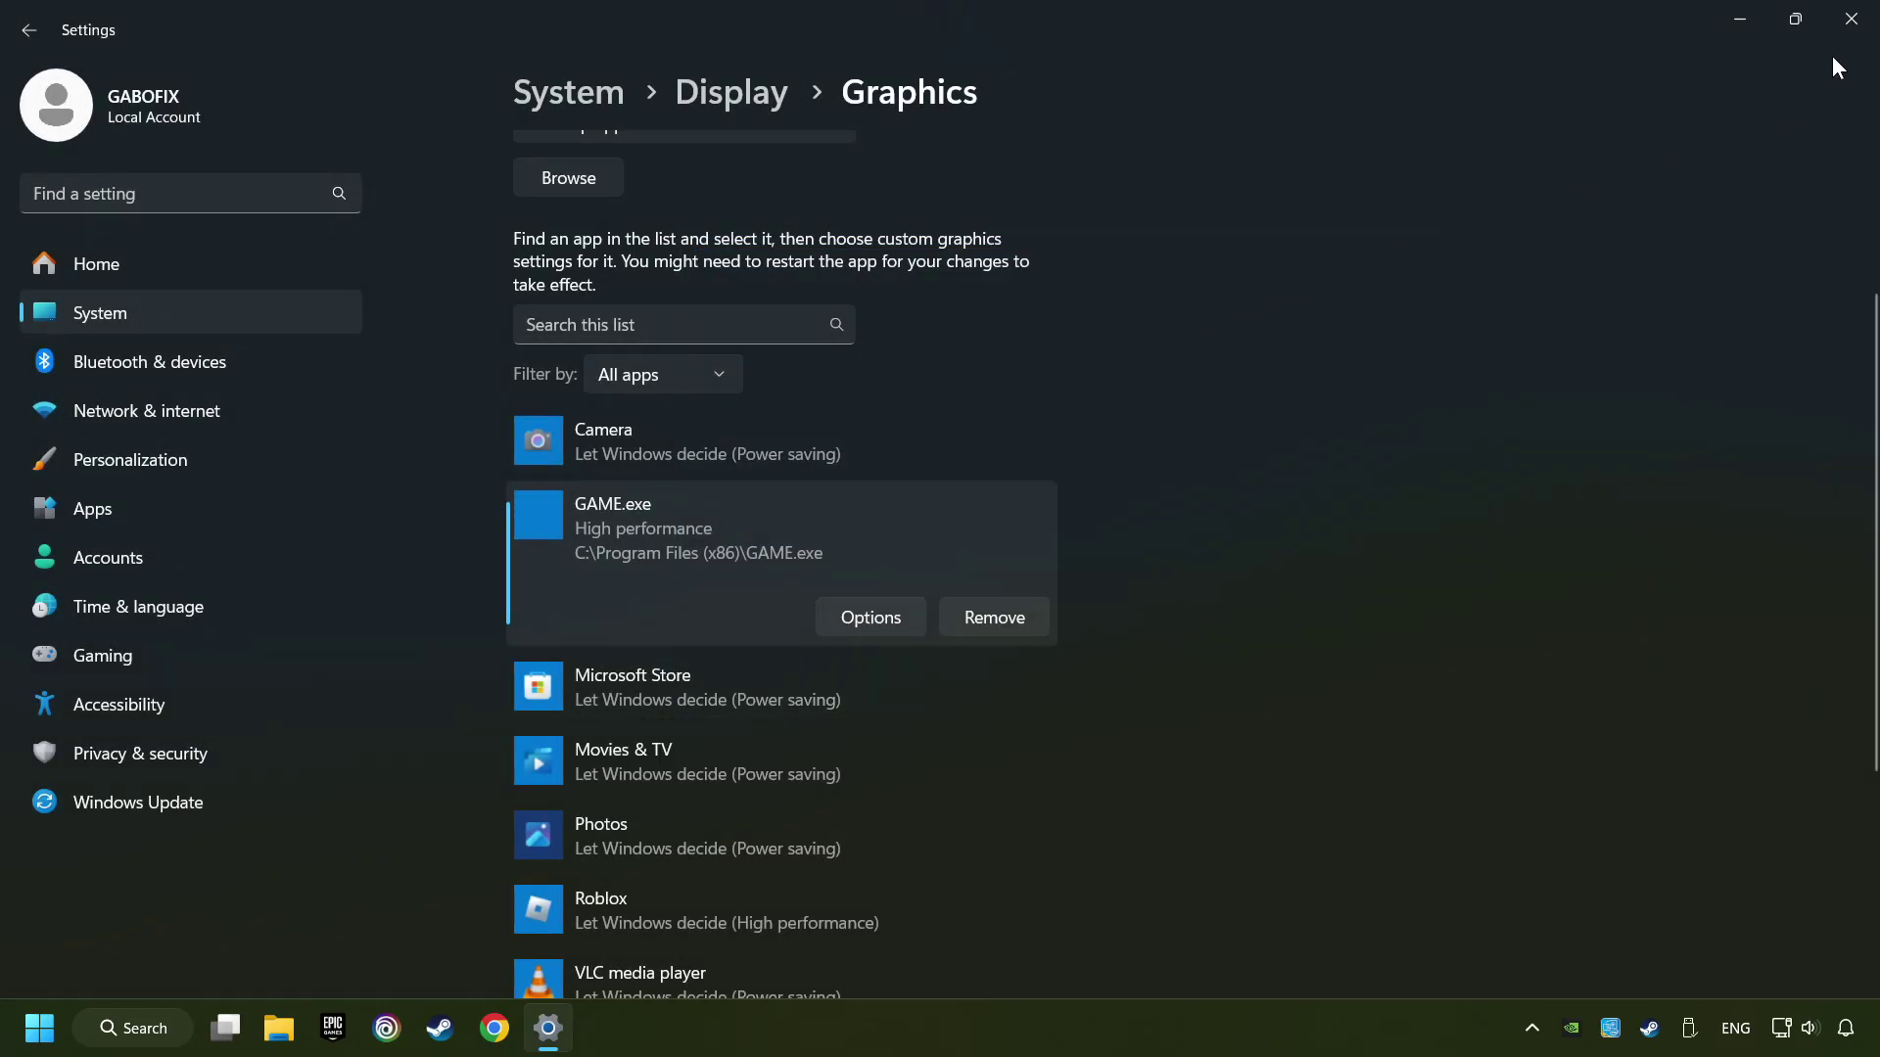
{"action": "left_click", "coordinate": [1854, 27]}
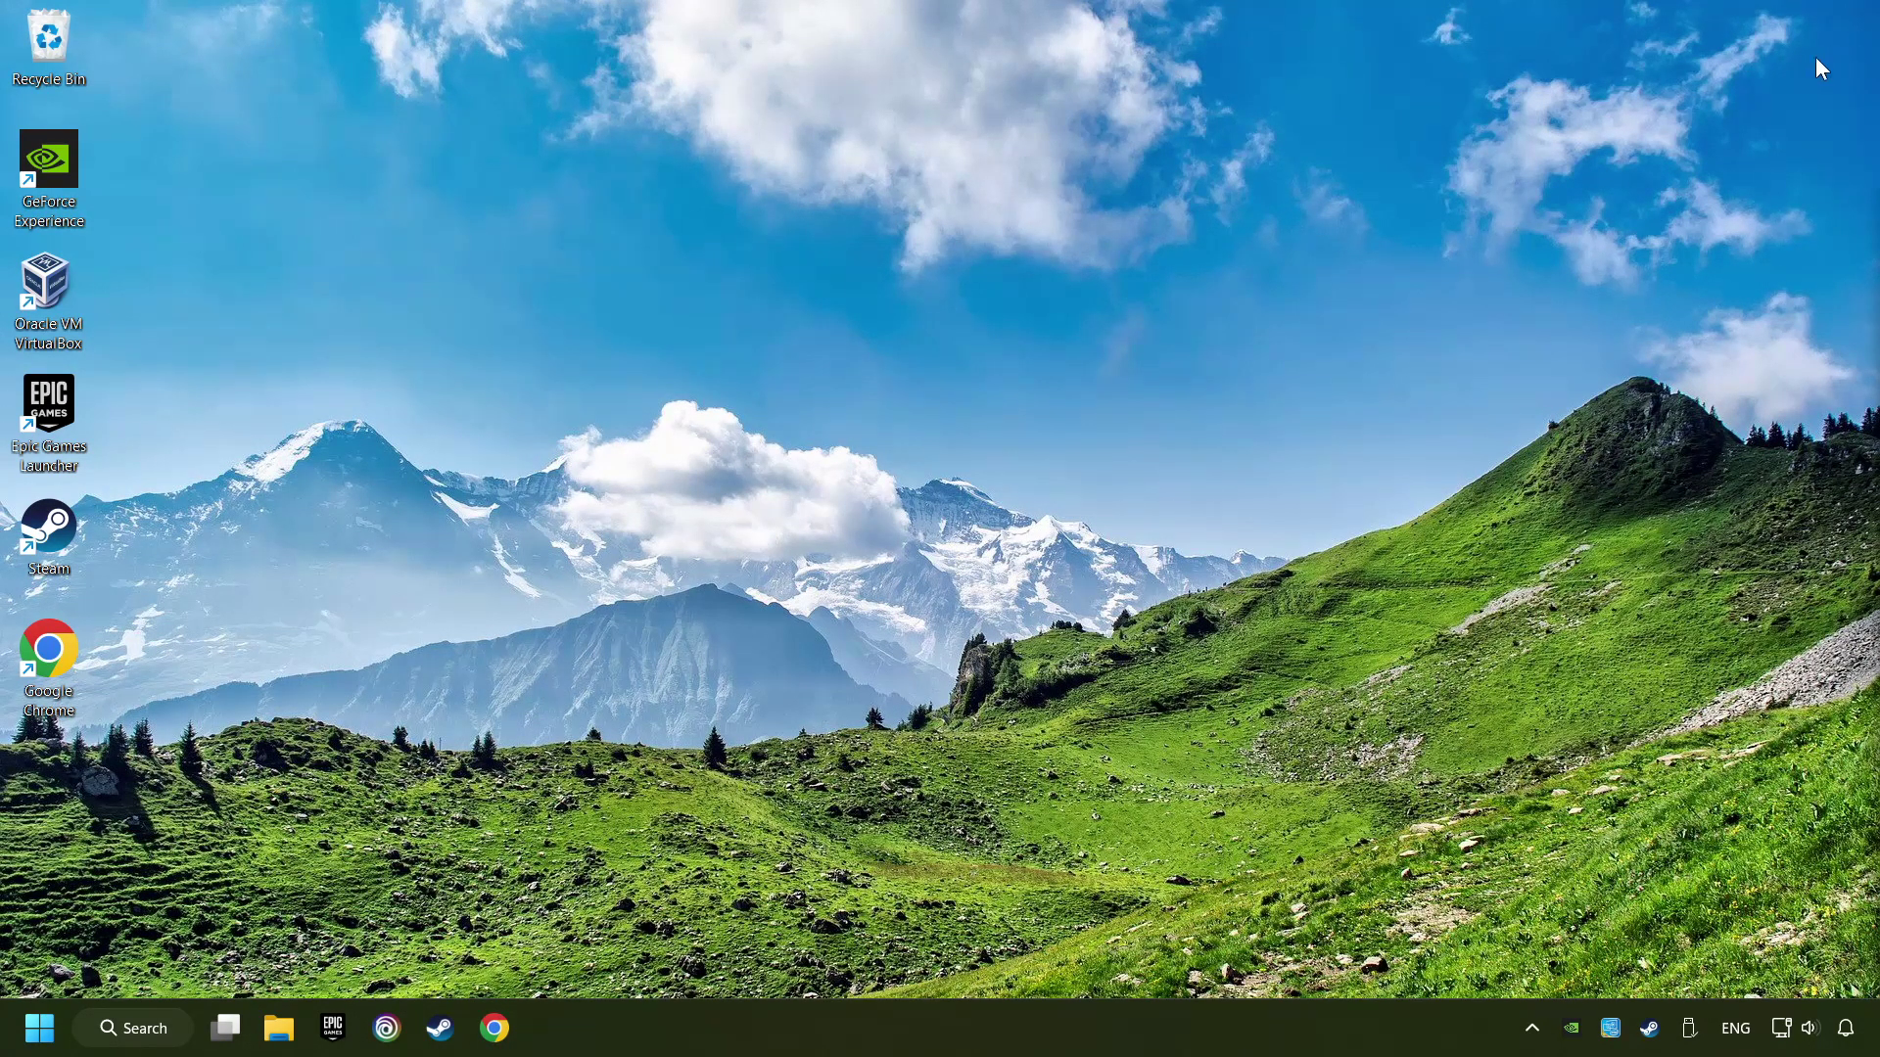
Open the properties of GAME in the Steam library and verify the integrity of its installed files
{"action": "left_click", "coordinate": [440, 1030]}
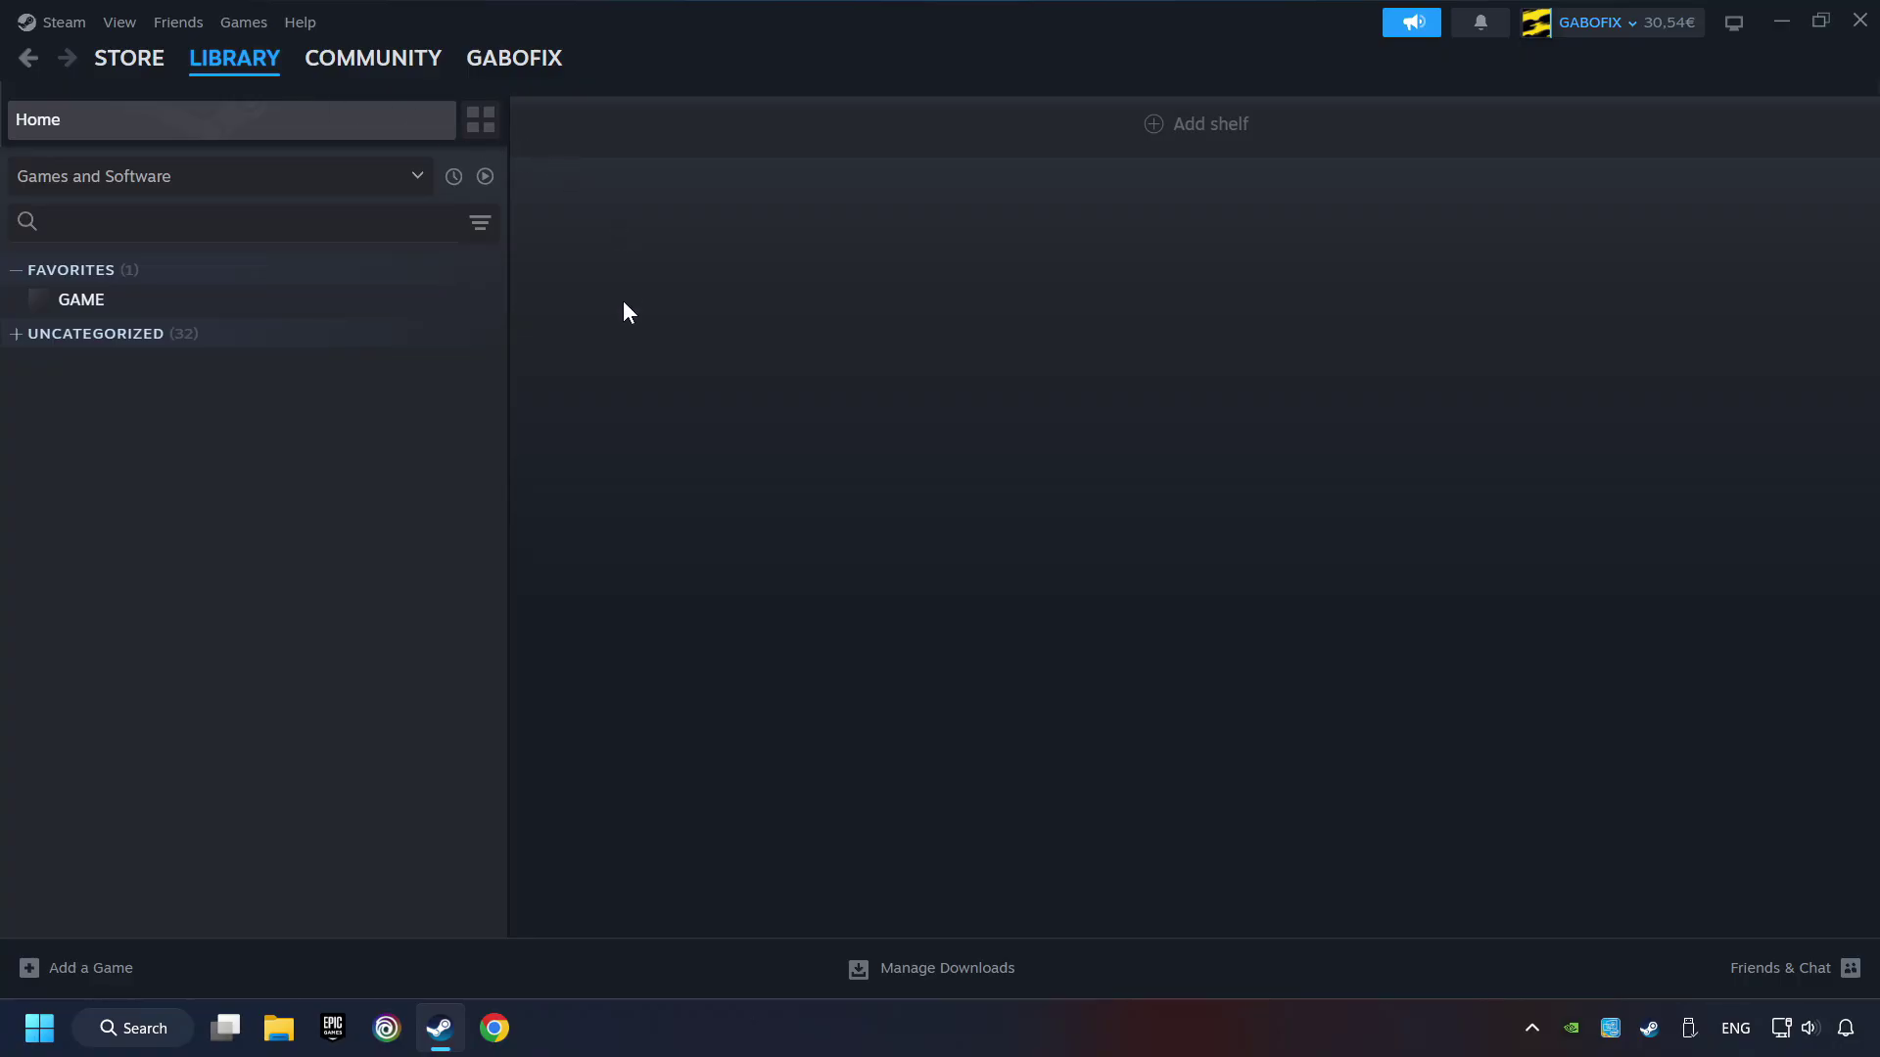
{"action": "right_click", "coordinate": [414, 307]}
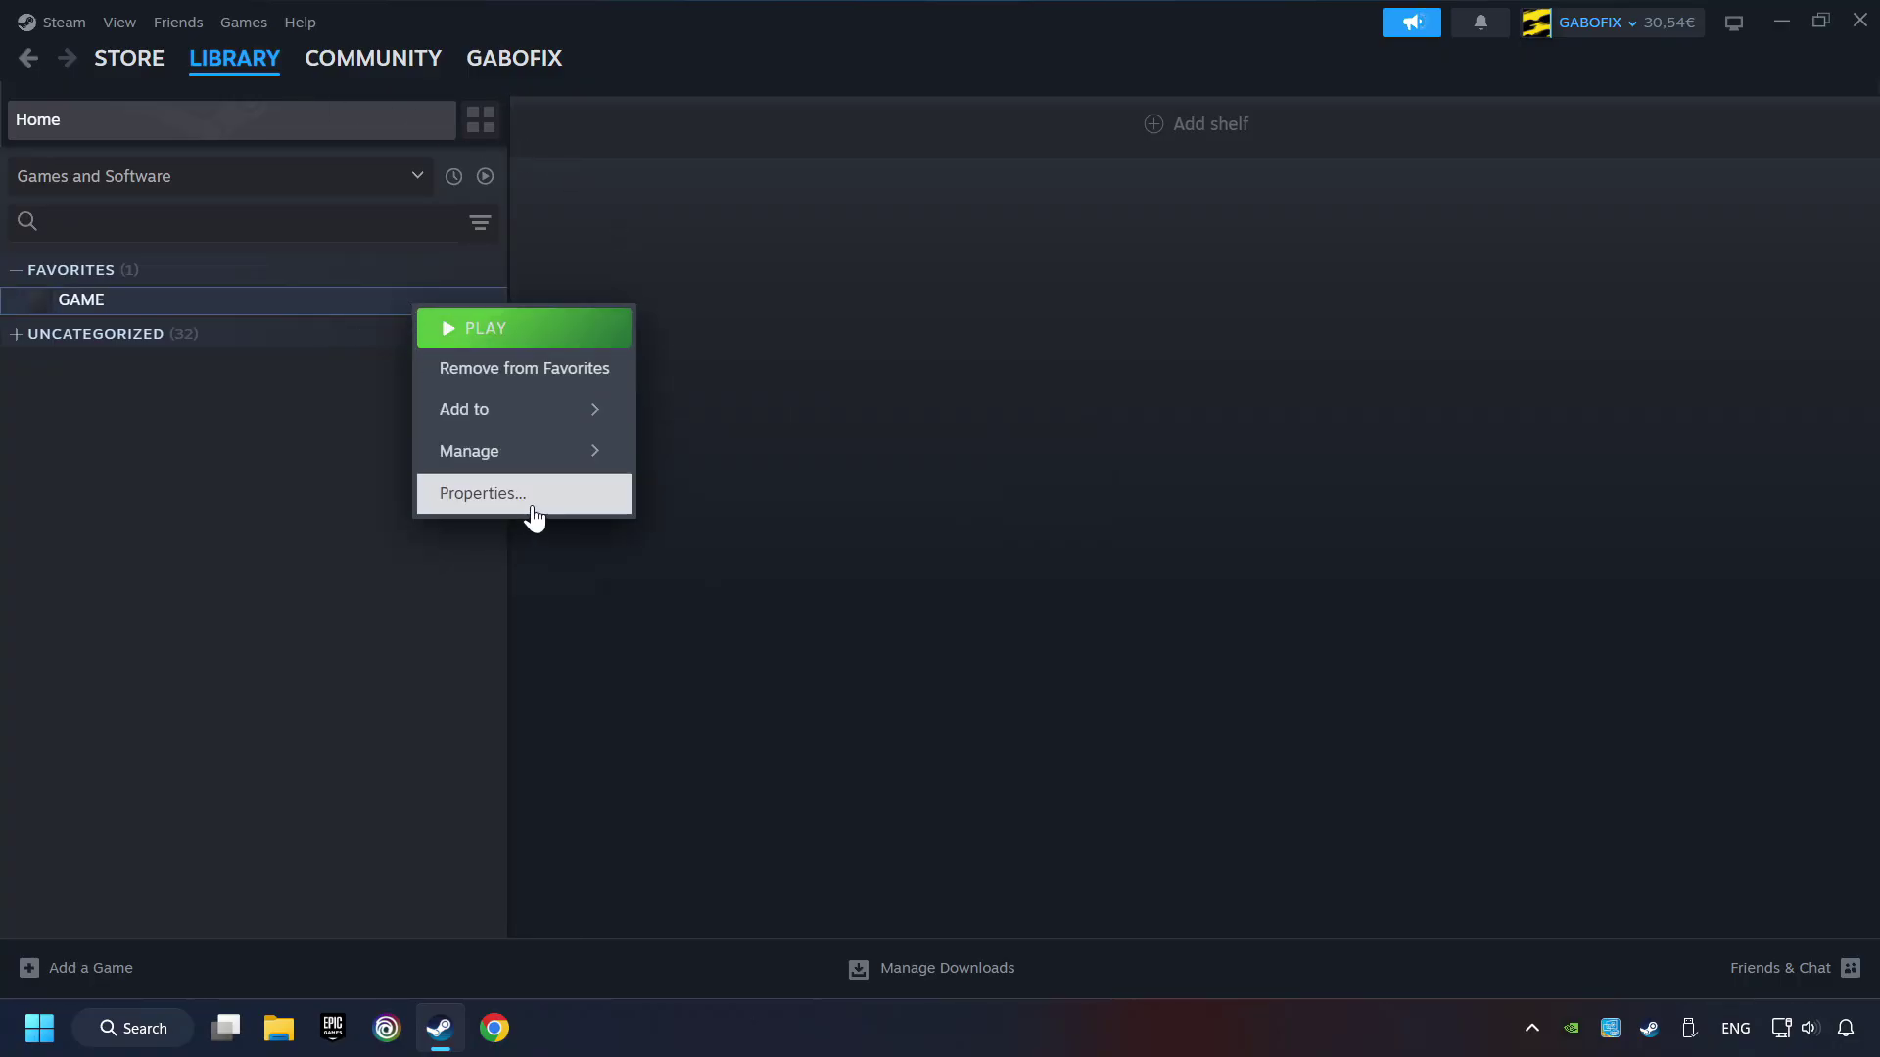
{"action": "left_click", "coordinate": [576, 498]}
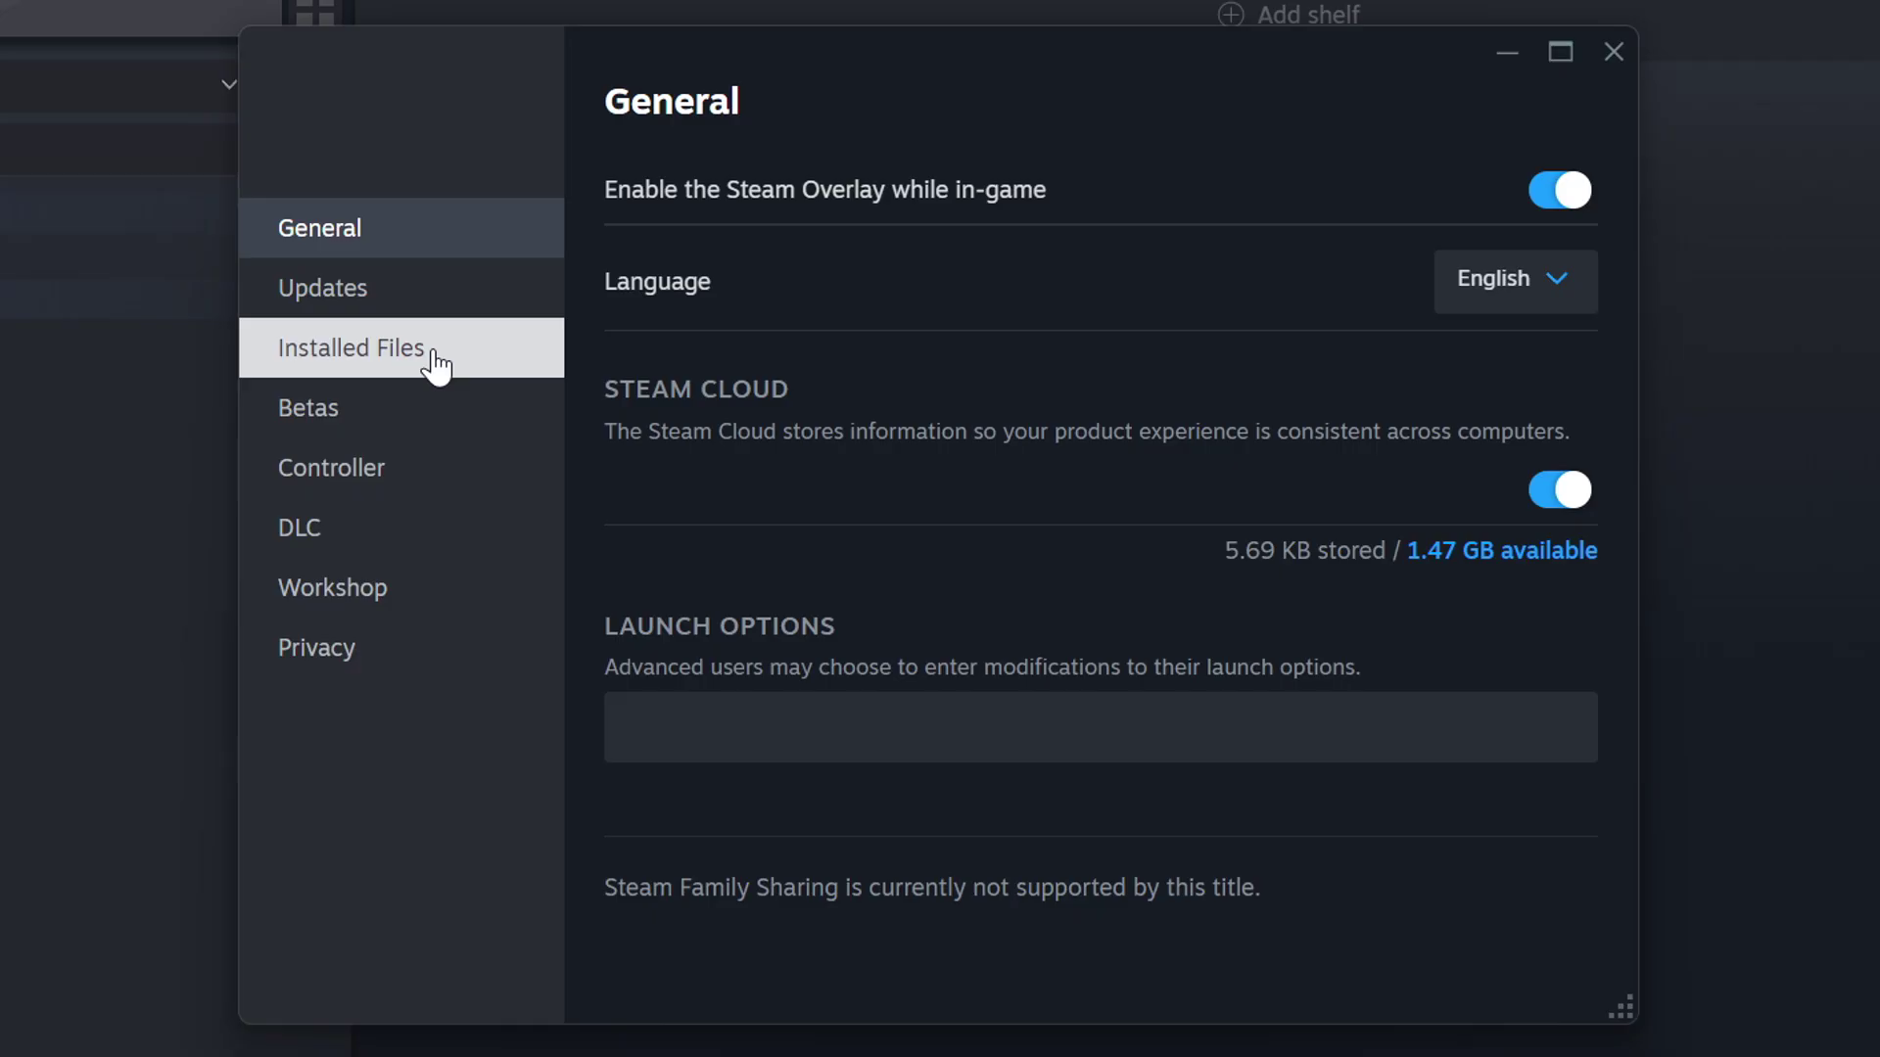
{"action": "left_click", "coordinate": [436, 366]}
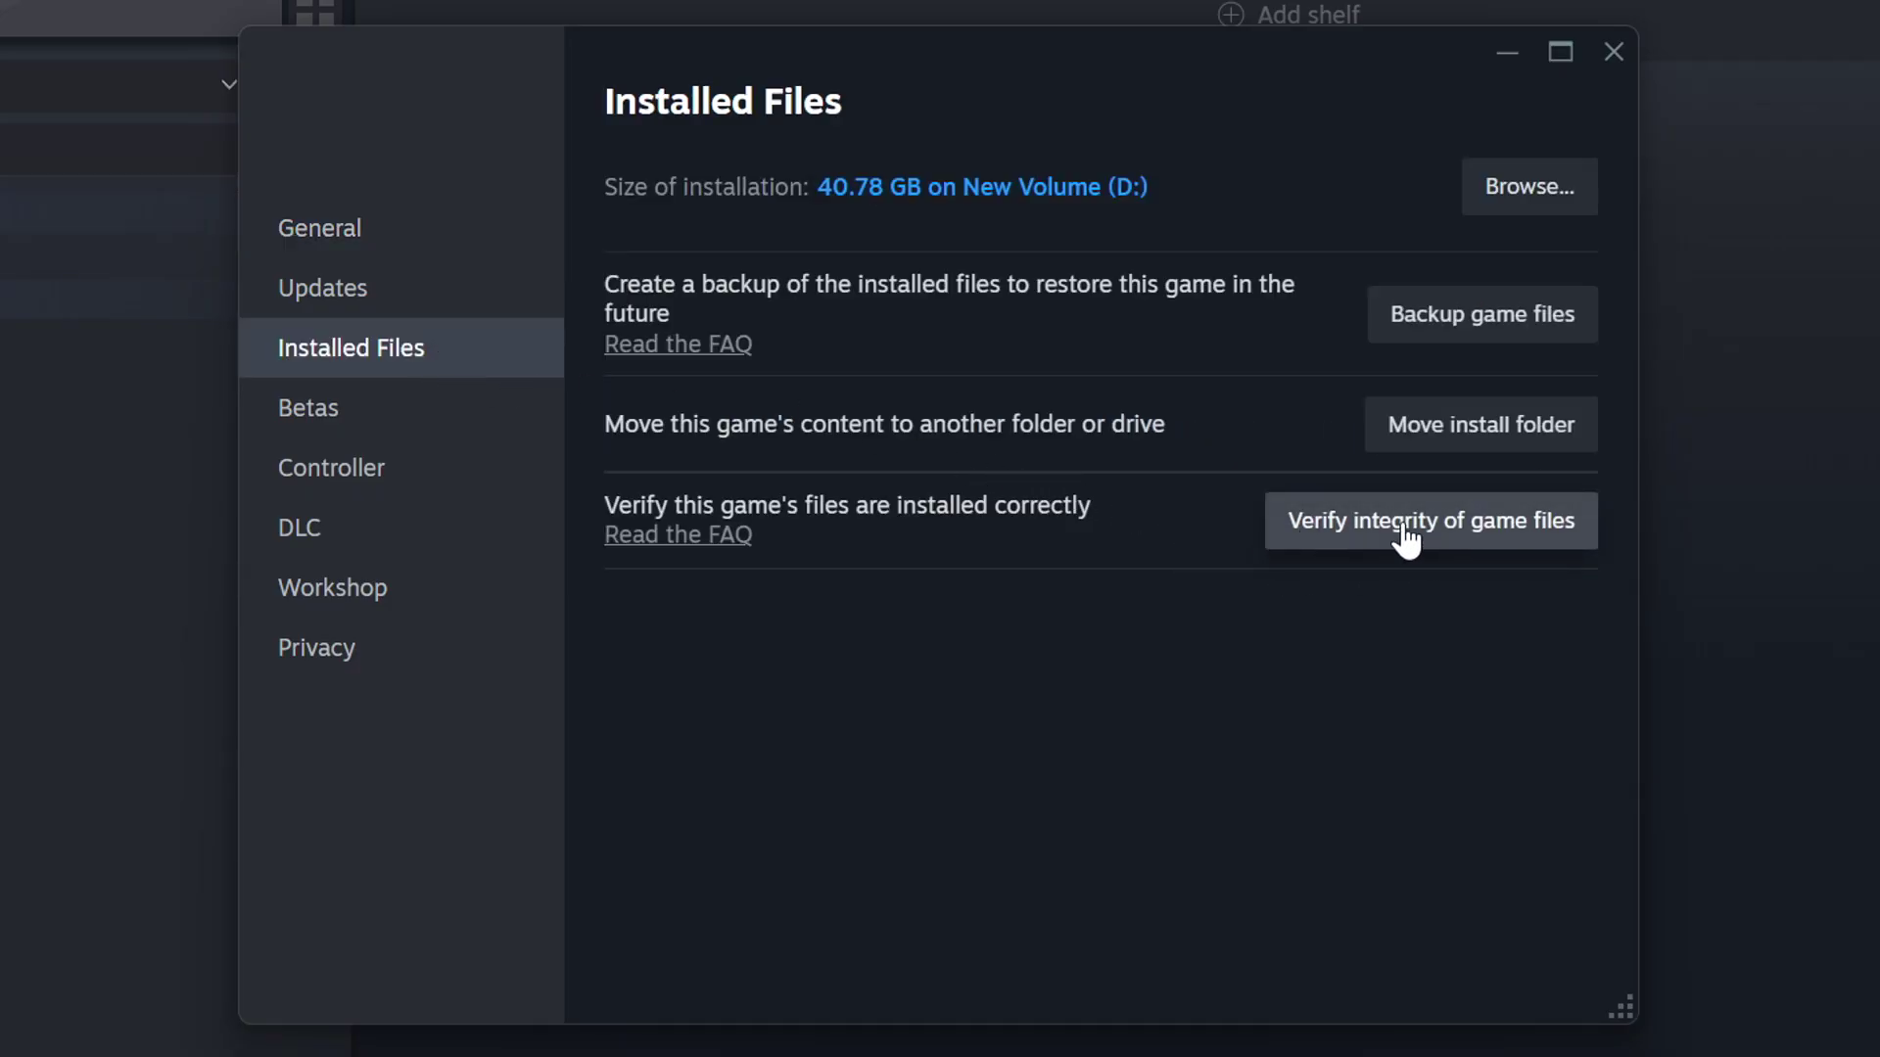
{"action": "left_click", "coordinate": [1464, 548]}
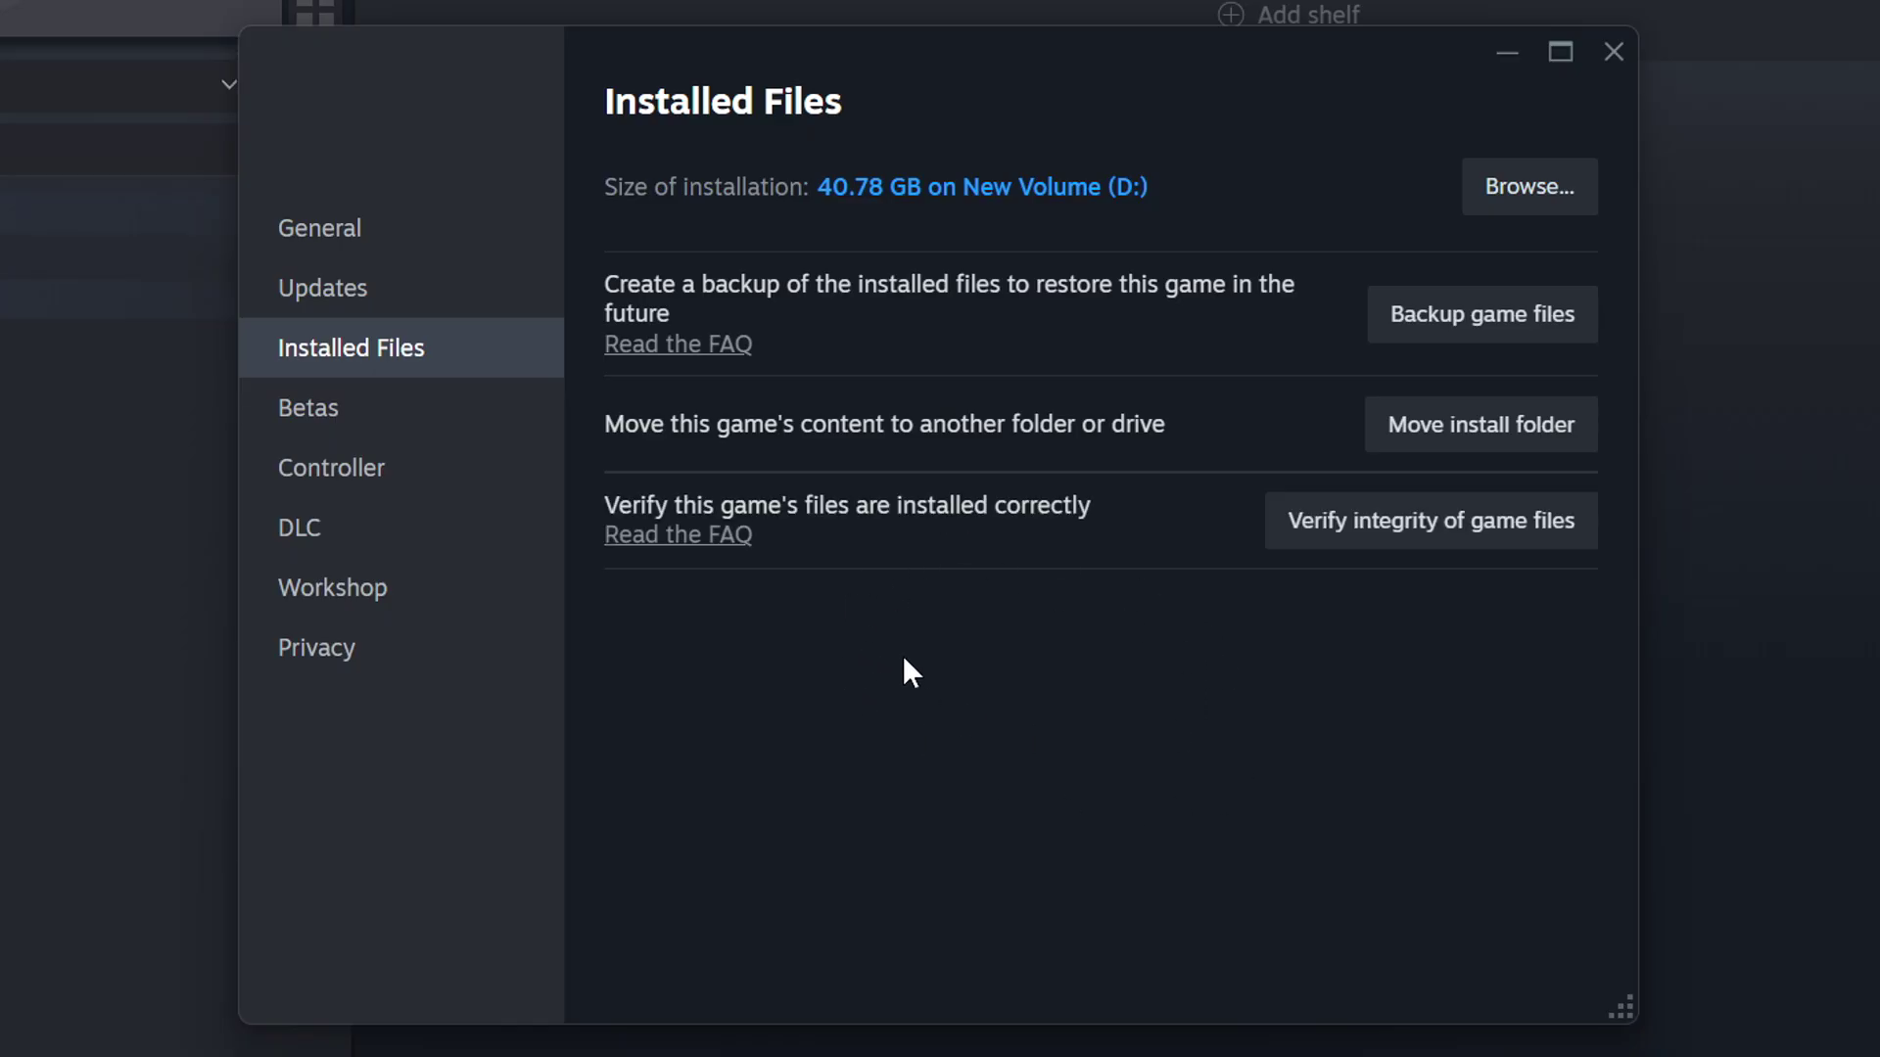
Browse to the game's installation folder and open the Compatibility properties of the GAME shortcut
{"action": "left_click", "coordinate": [1545, 197]}
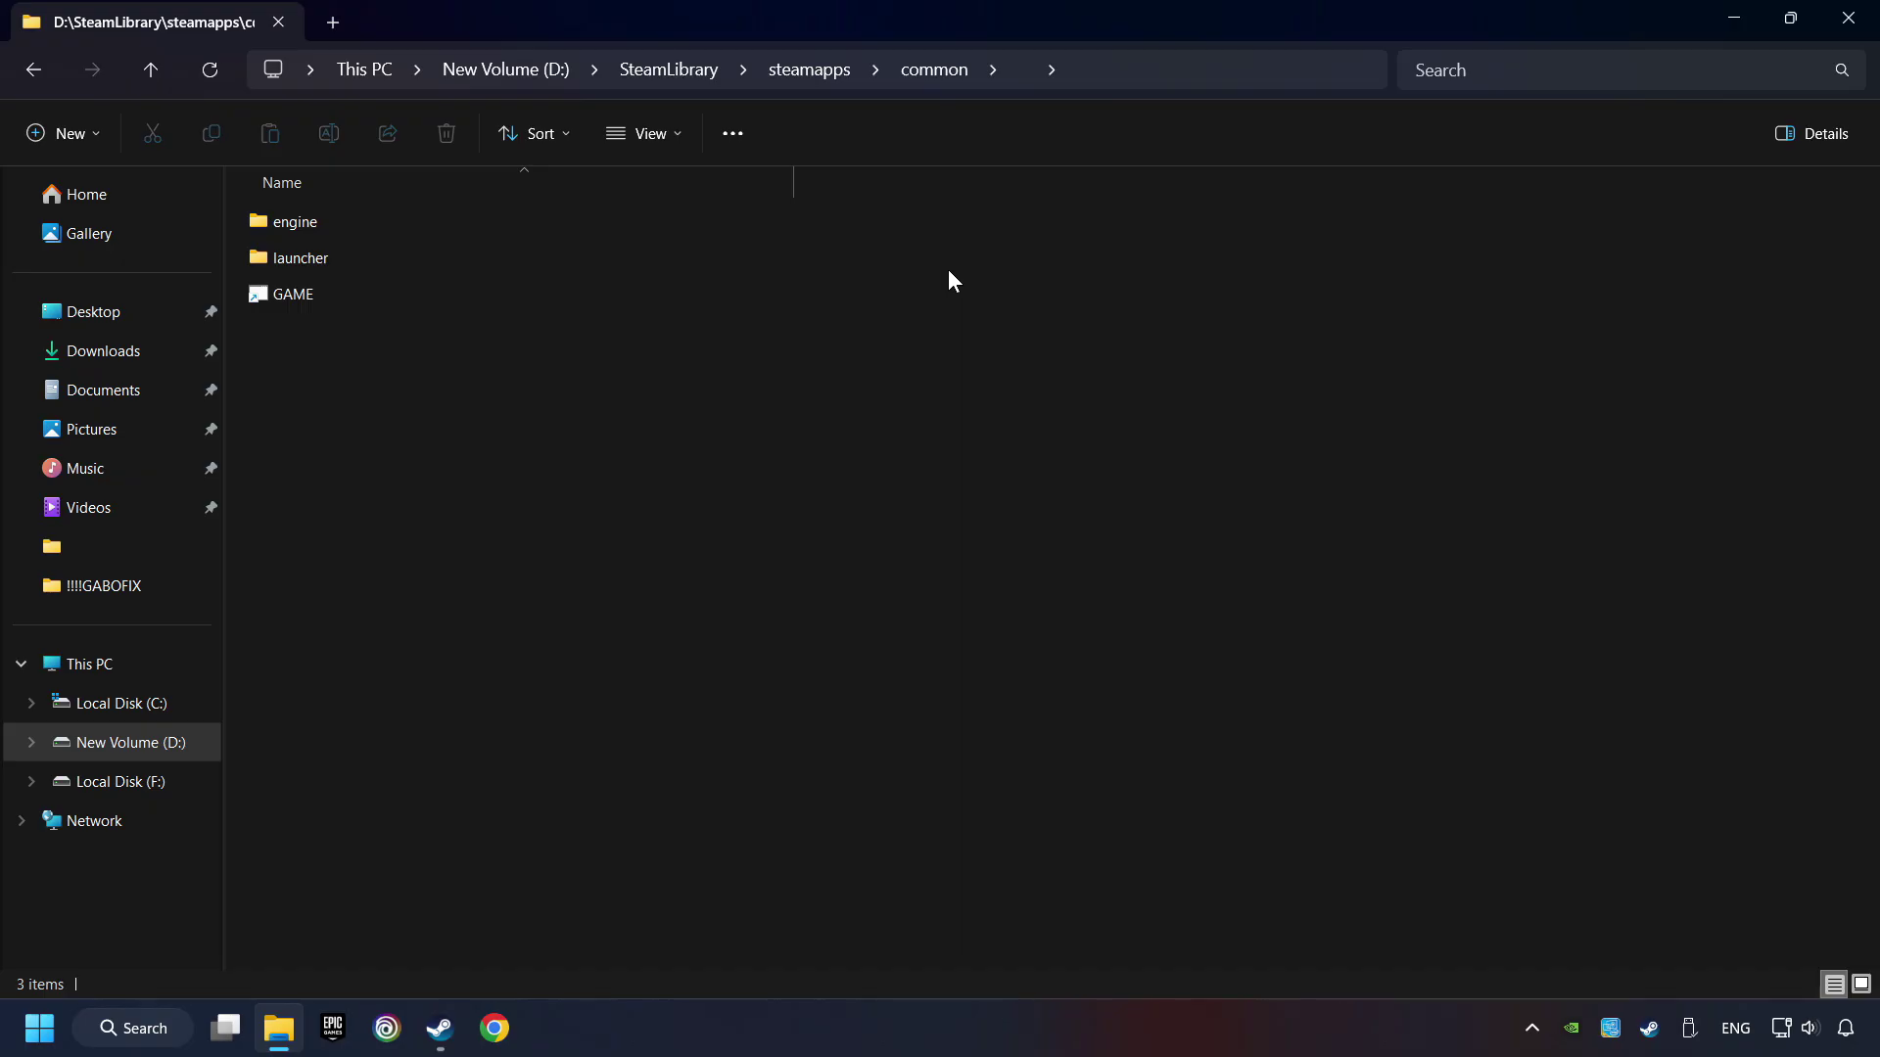
{"action": "right_click", "coordinate": [595, 289]}
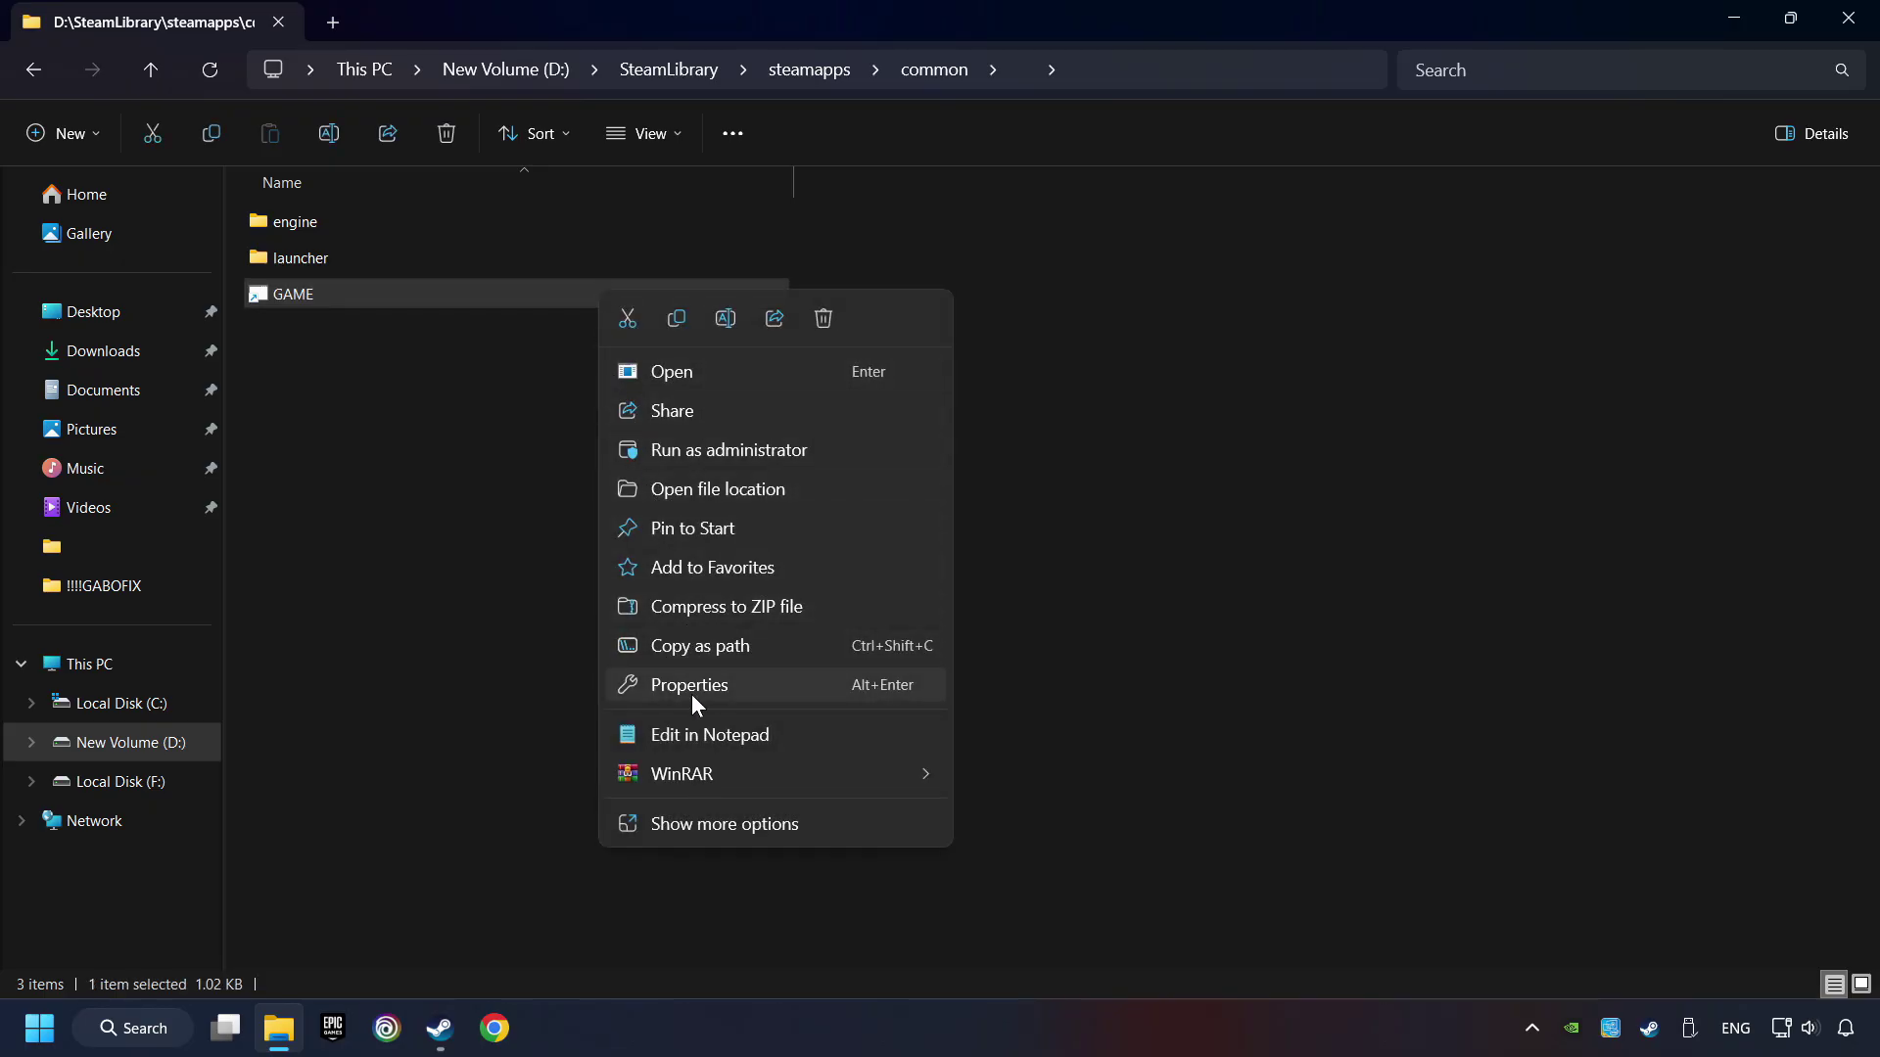
{"action": "left_click", "coordinate": [633, 685]}
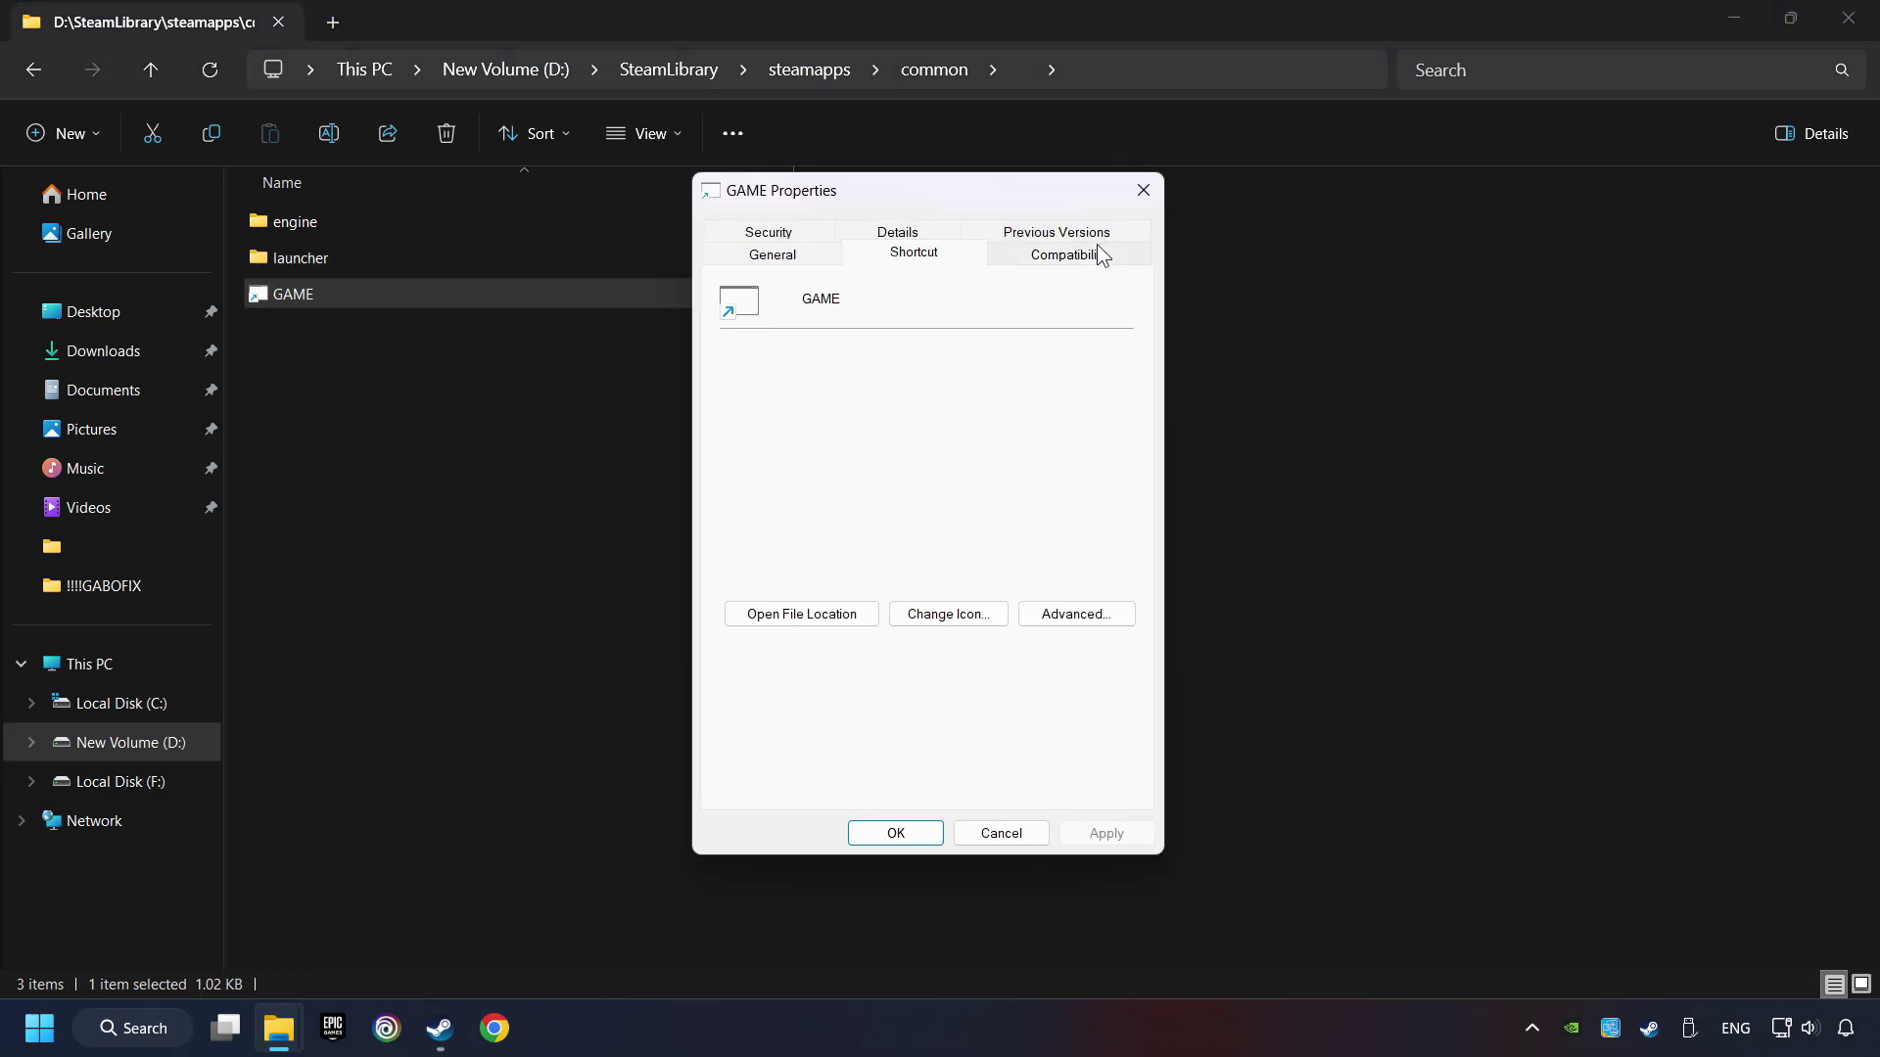
{"action": "left_click", "coordinate": [1110, 255]}
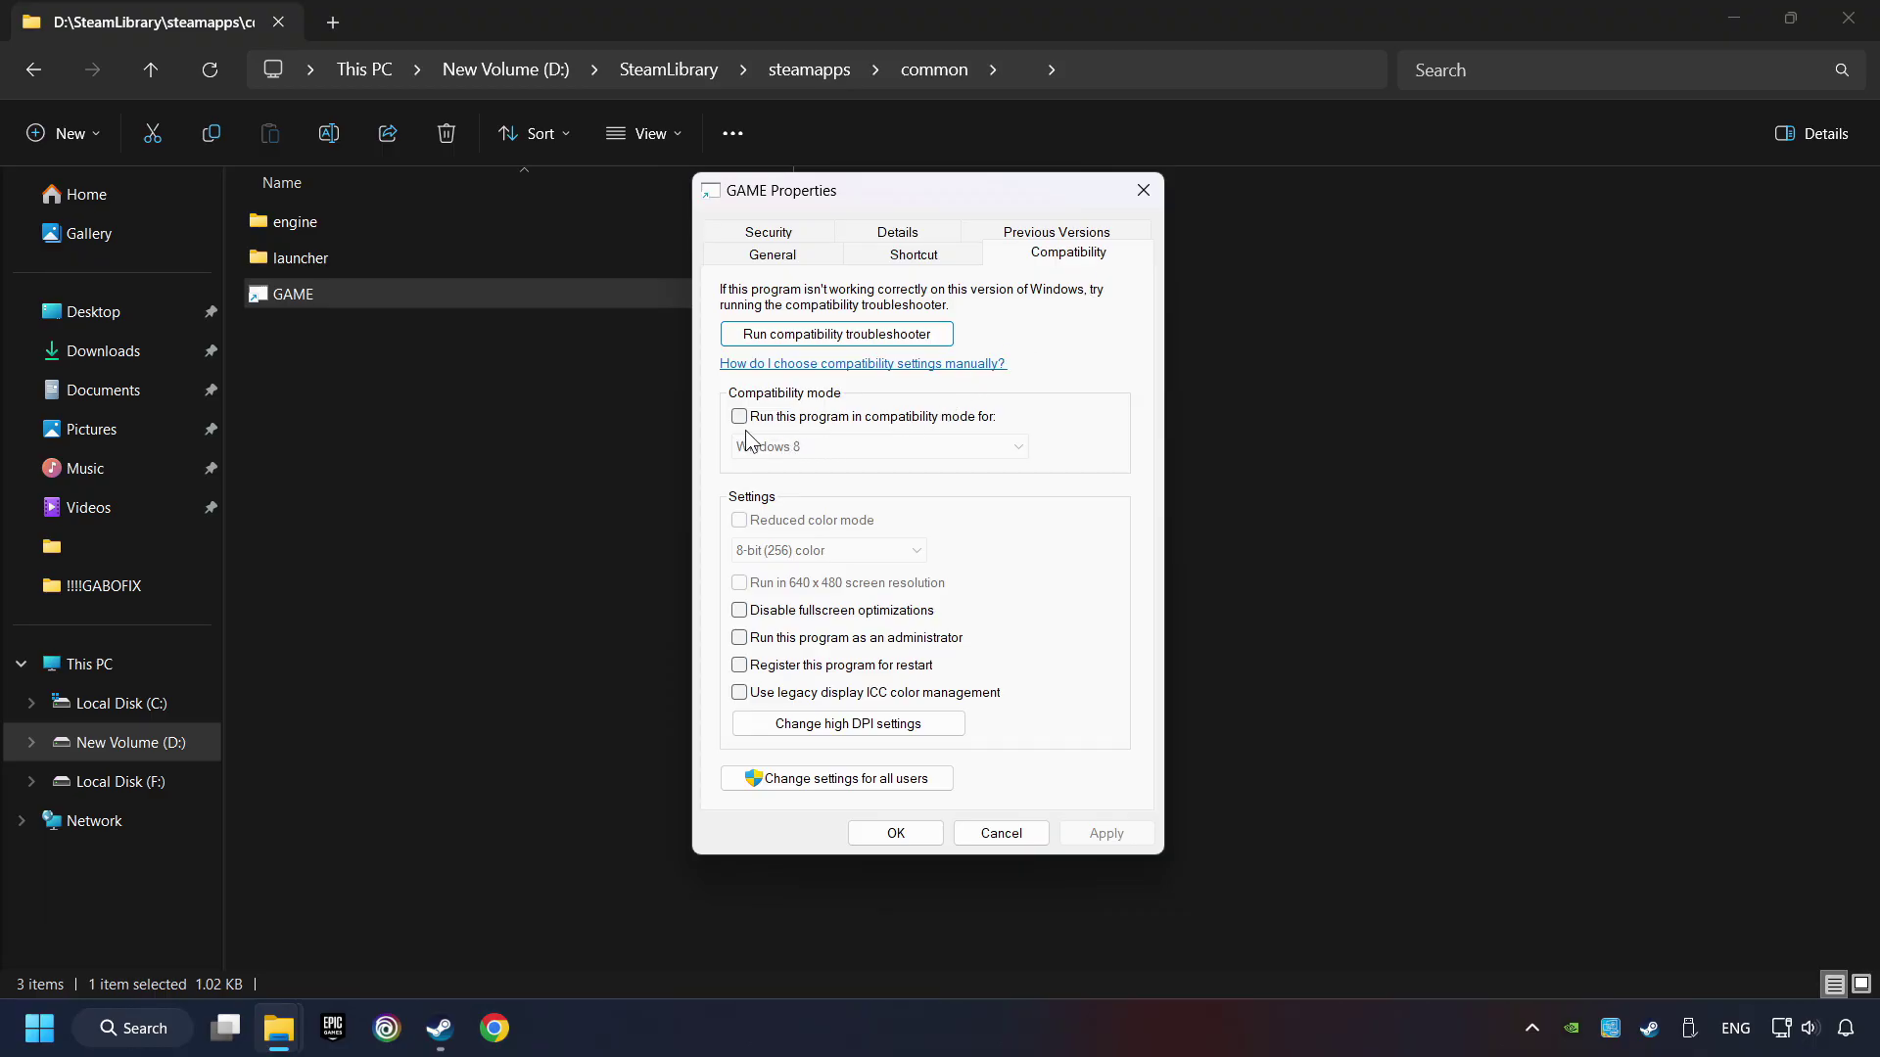
Set GAME to run in Windows 8 compatibility mode and as an administrator, with fullscreen optimizations disabled, and apply the settings
{"action": "left_click", "coordinate": [888, 418]}
{"action": "left_click", "coordinate": [889, 446]}
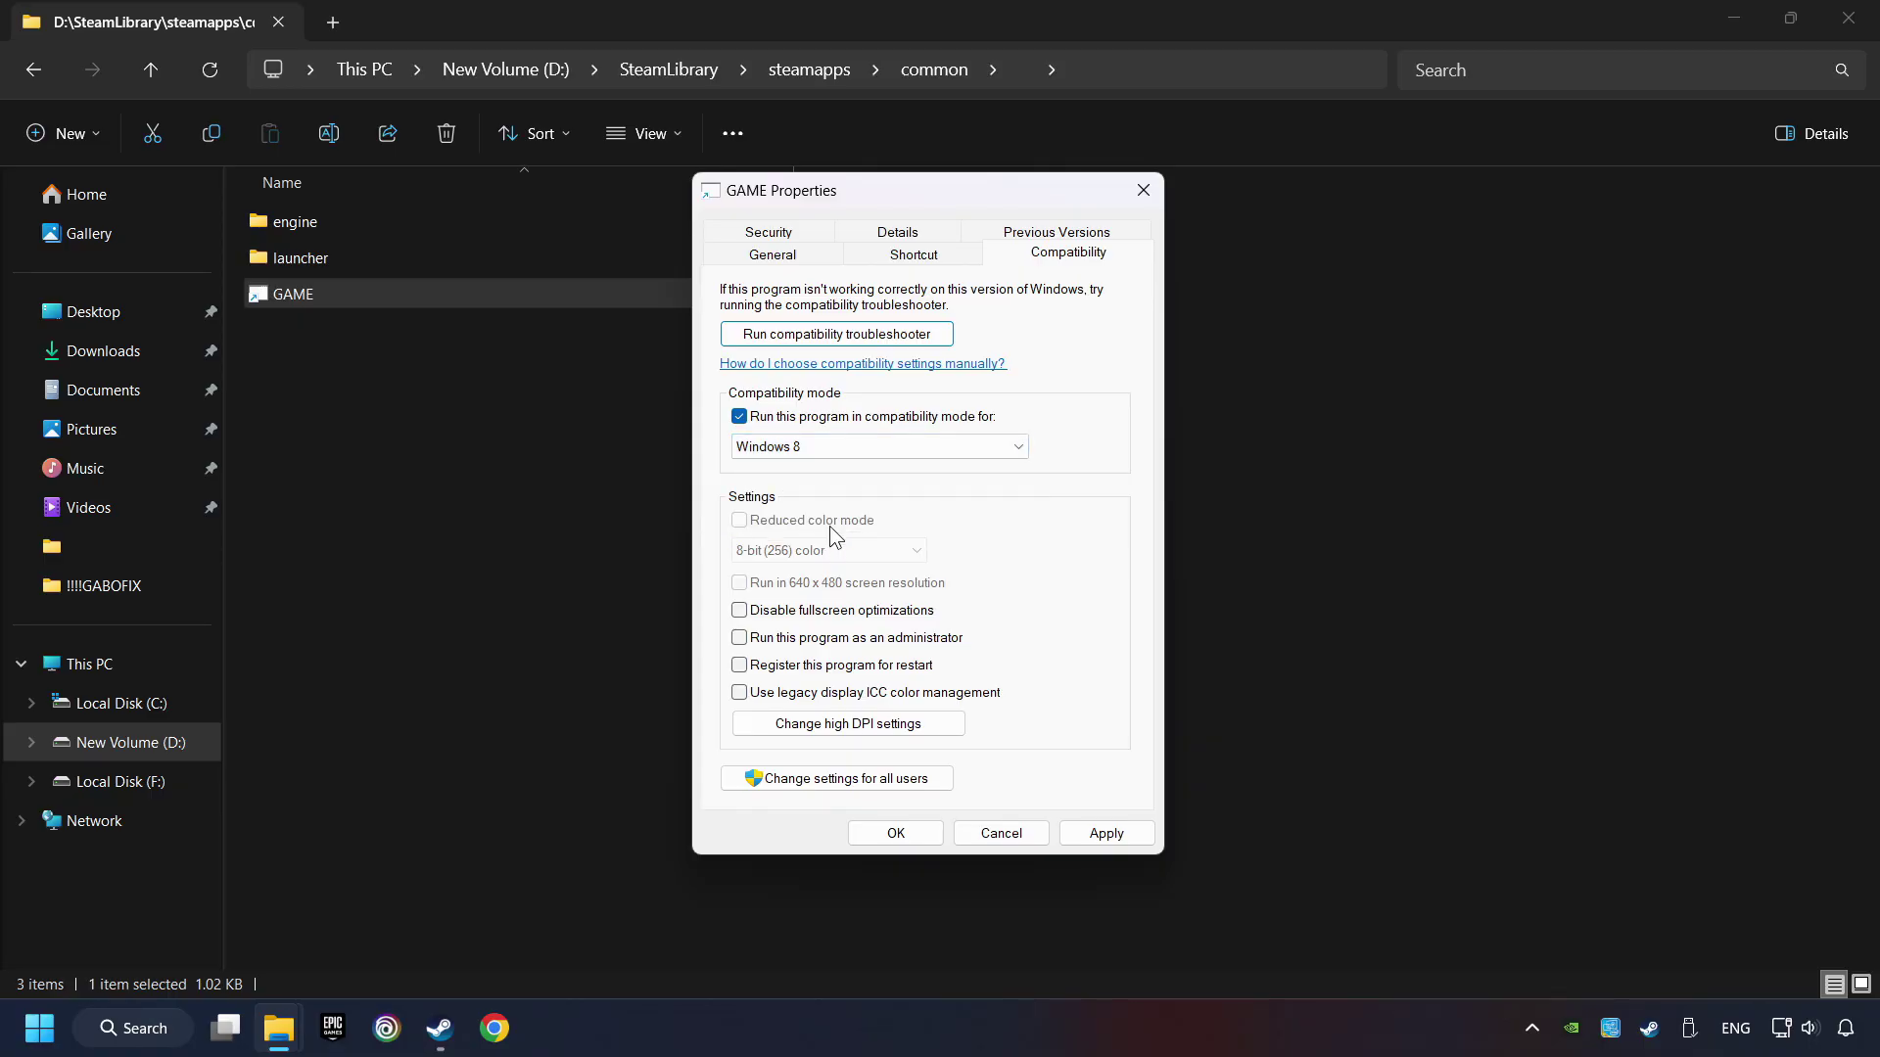
{"action": "left_click", "coordinate": [739, 610]}
{"action": "left_click", "coordinate": [739, 639]}
{"action": "left_click", "coordinate": [1116, 839]}
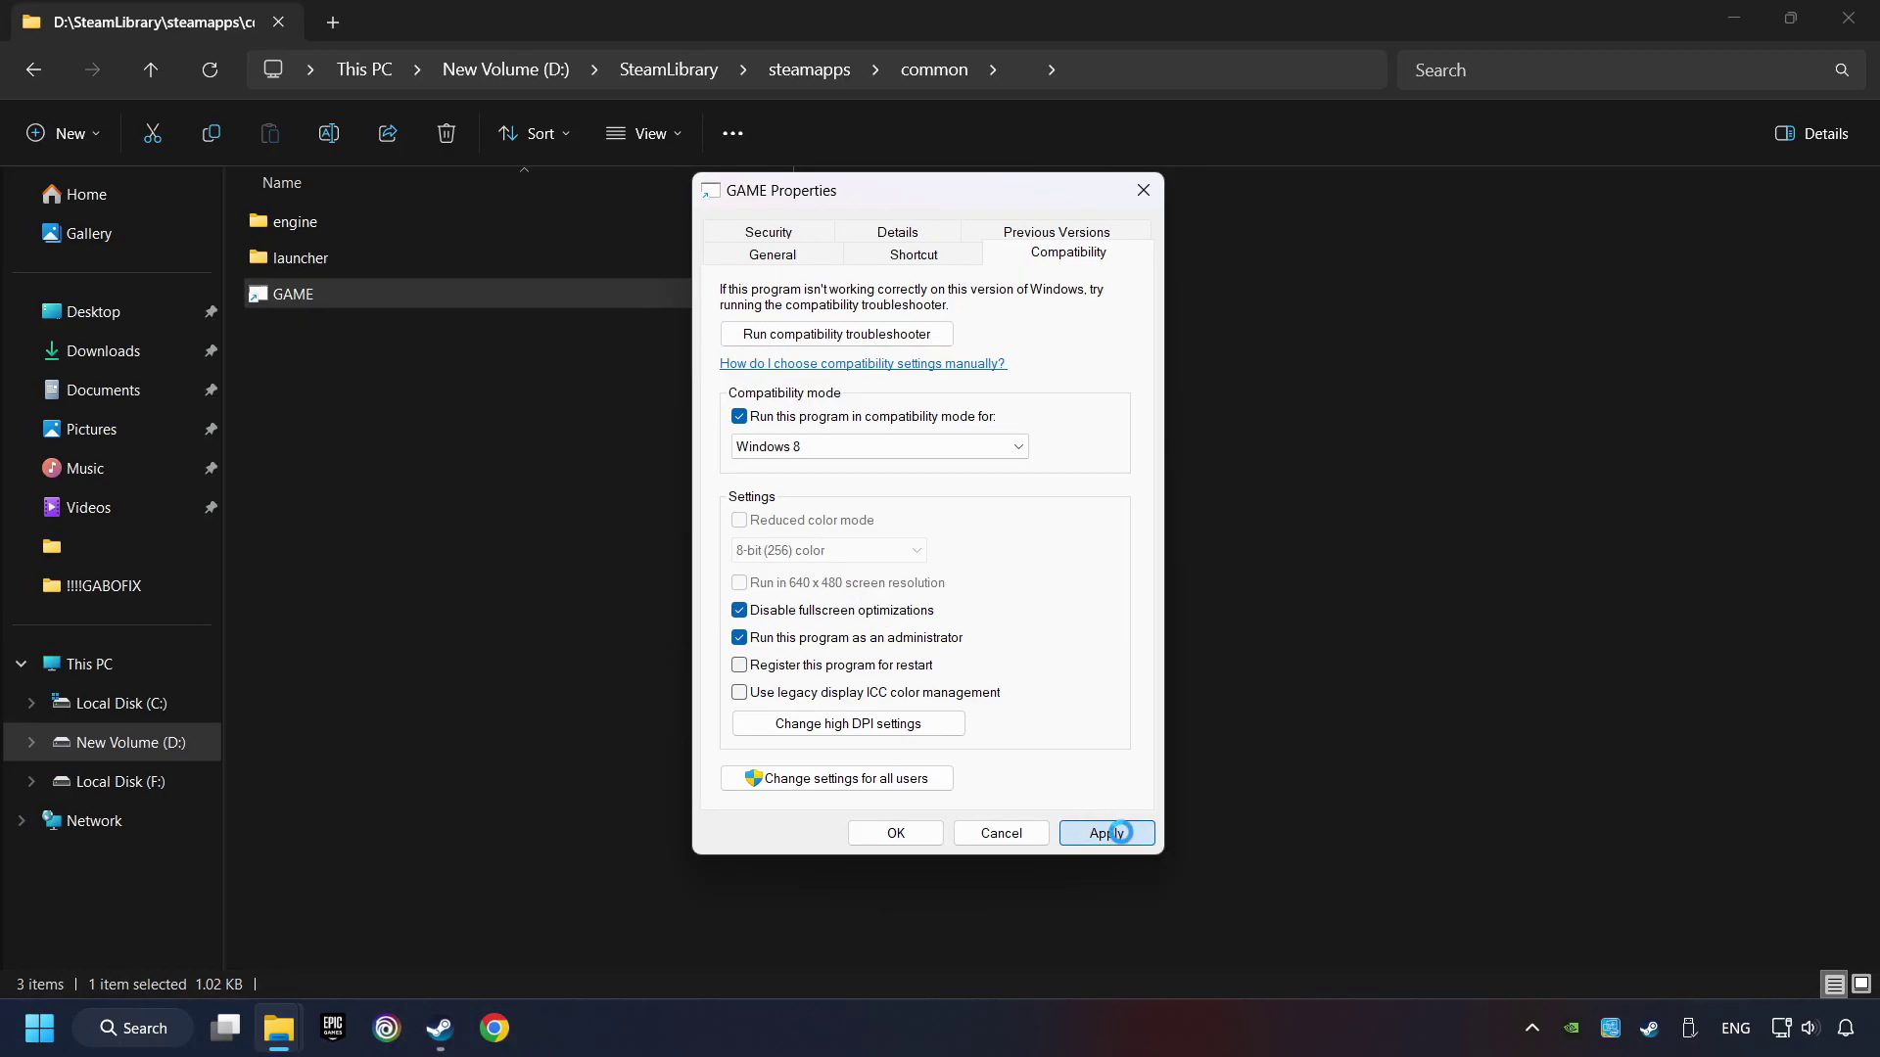
{"action": "left_click", "coordinate": [909, 842]}
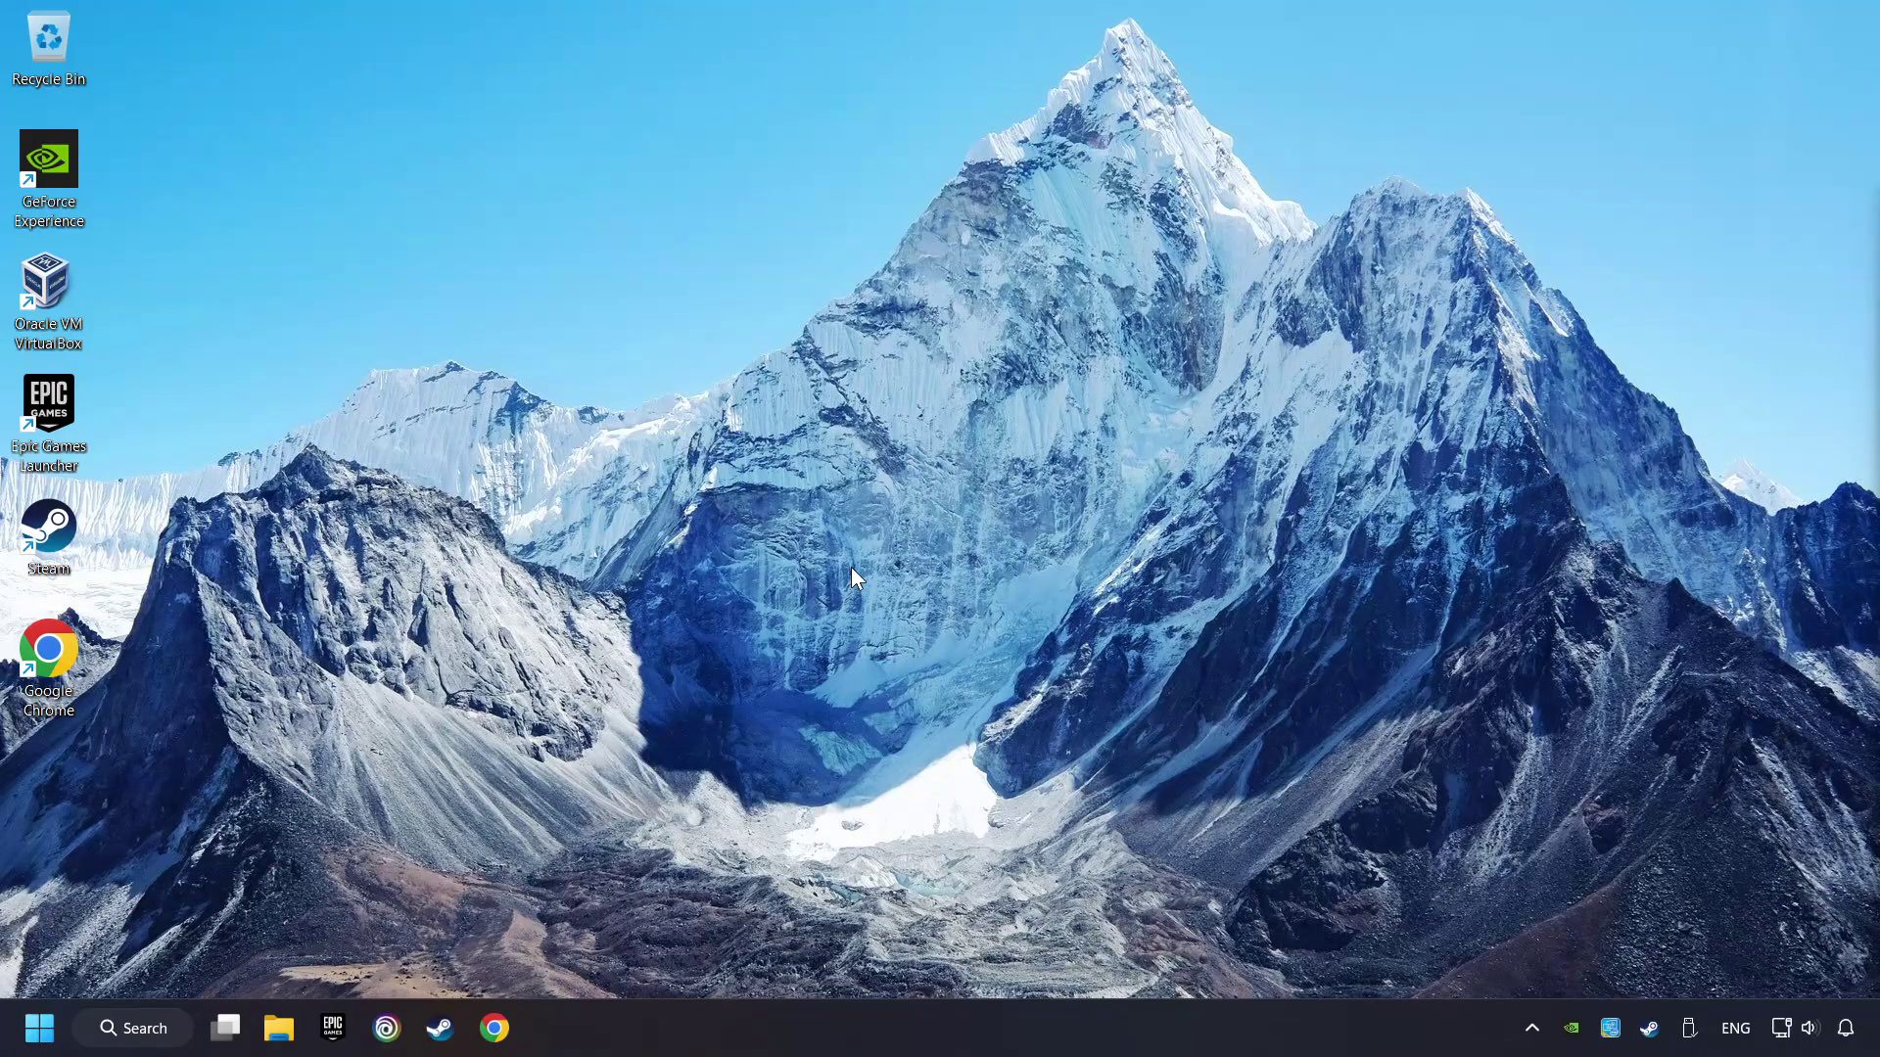
In Chrome, open microsoft.com/en-US/download/details.aspx?id=35 and, in a second tab, learn.microsoft.com/en-us/cpp/windows/latest-supported-vc-redist?view=msvc-160
{"action": "left_click", "coordinate": [496, 1029]}
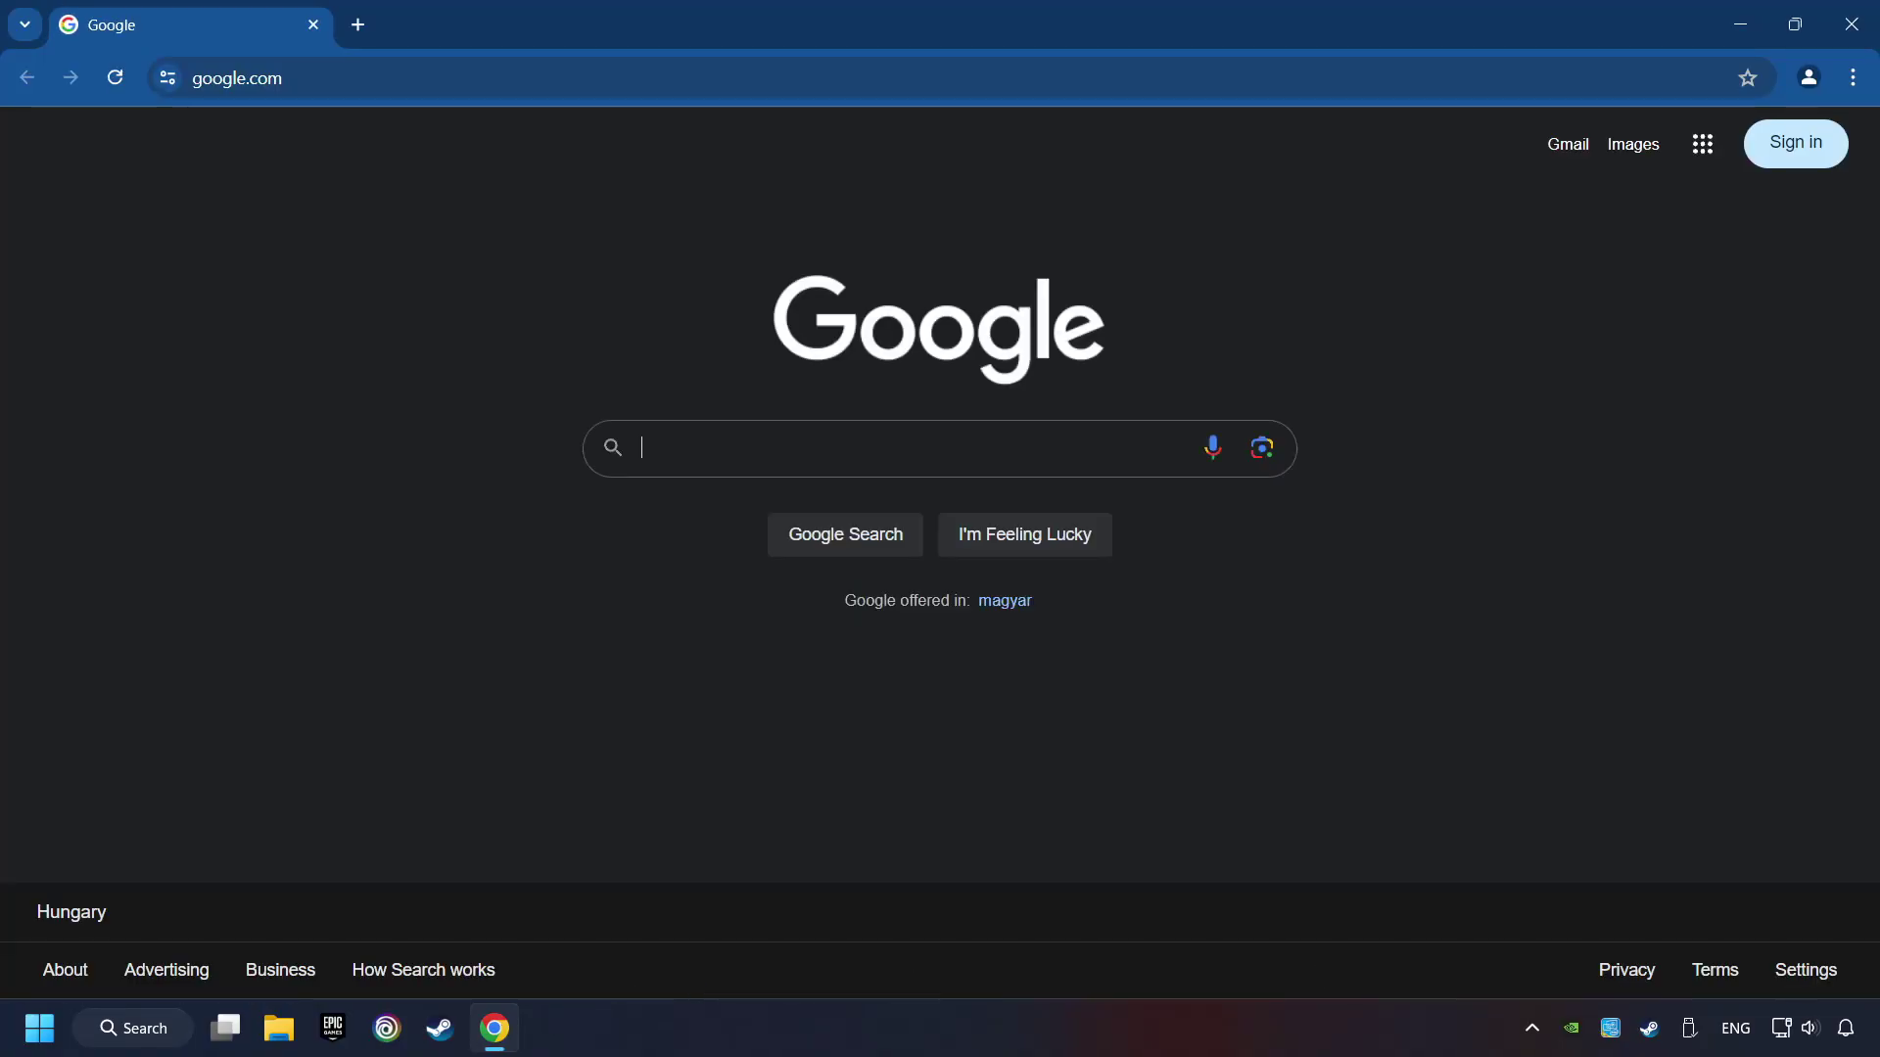
{"action": "left_click", "coordinate": [361, 73]}
{"action": "type", "text": "https://www.microsoft.com/en-US/download/details.aspx?id=35"}
{"action": "key", "text": "Return"}
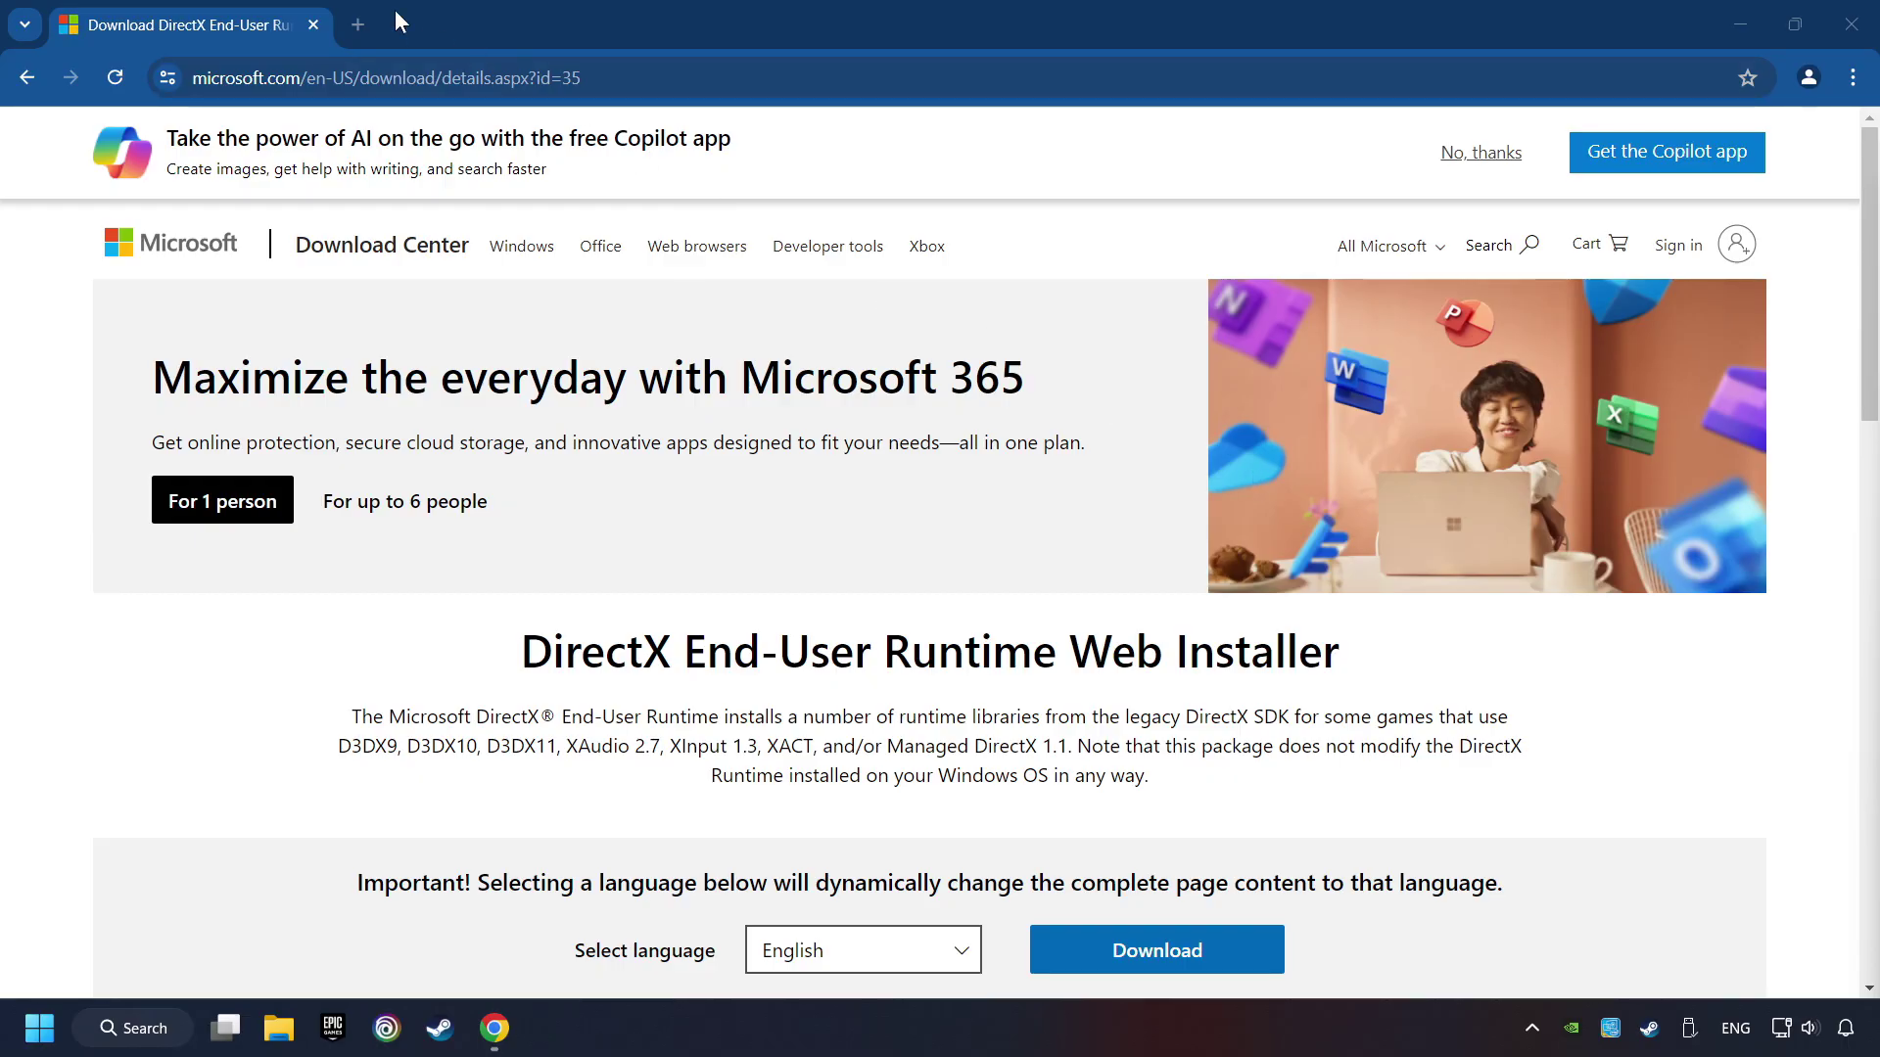
{"action": "left_click", "coordinate": [354, 22]}
{"action": "type", "text": "https://learn.microsoft.com/en-us/cpp/windows/latest-supported-vc-redist?view=msvc-160"}
{"action": "key", "text": "Return"}
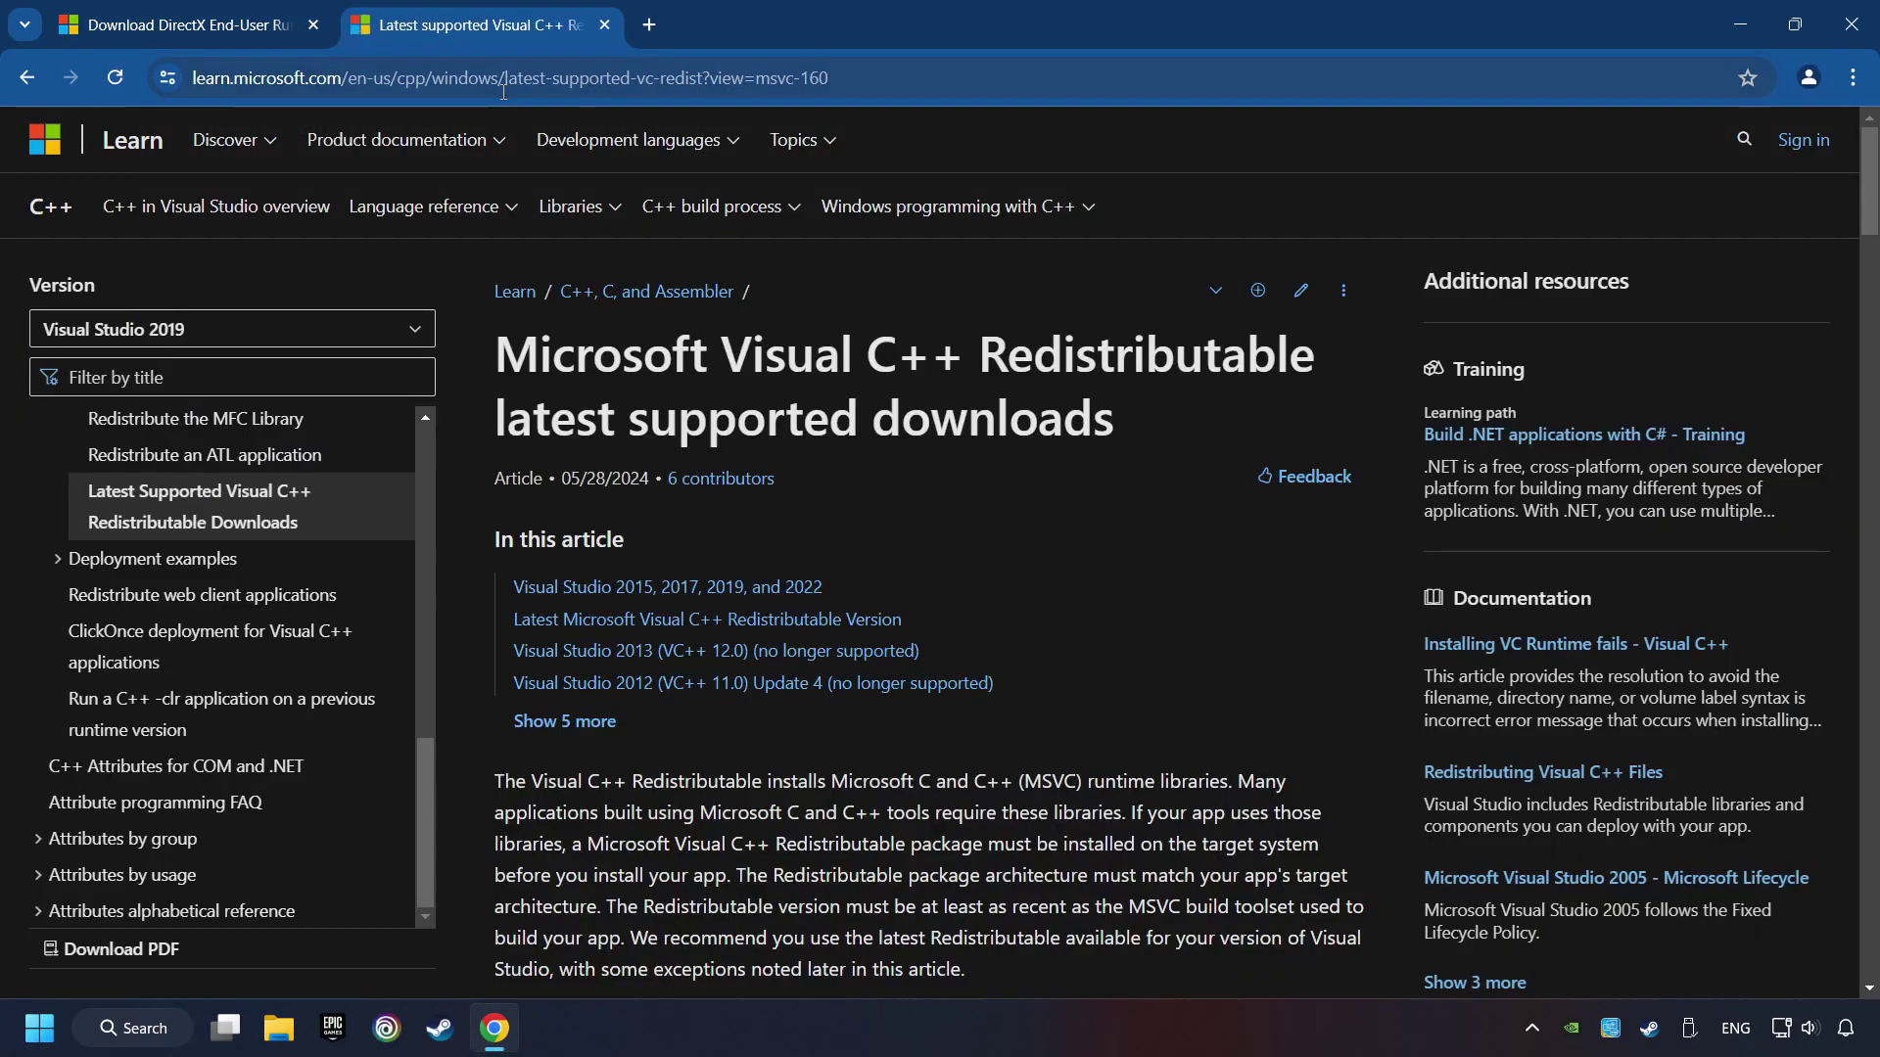
Download the DirectX End-User Runtime Web Installer in English and launch dxwebsetup.exe
{"action": "left_click", "coordinate": [233, 25]}
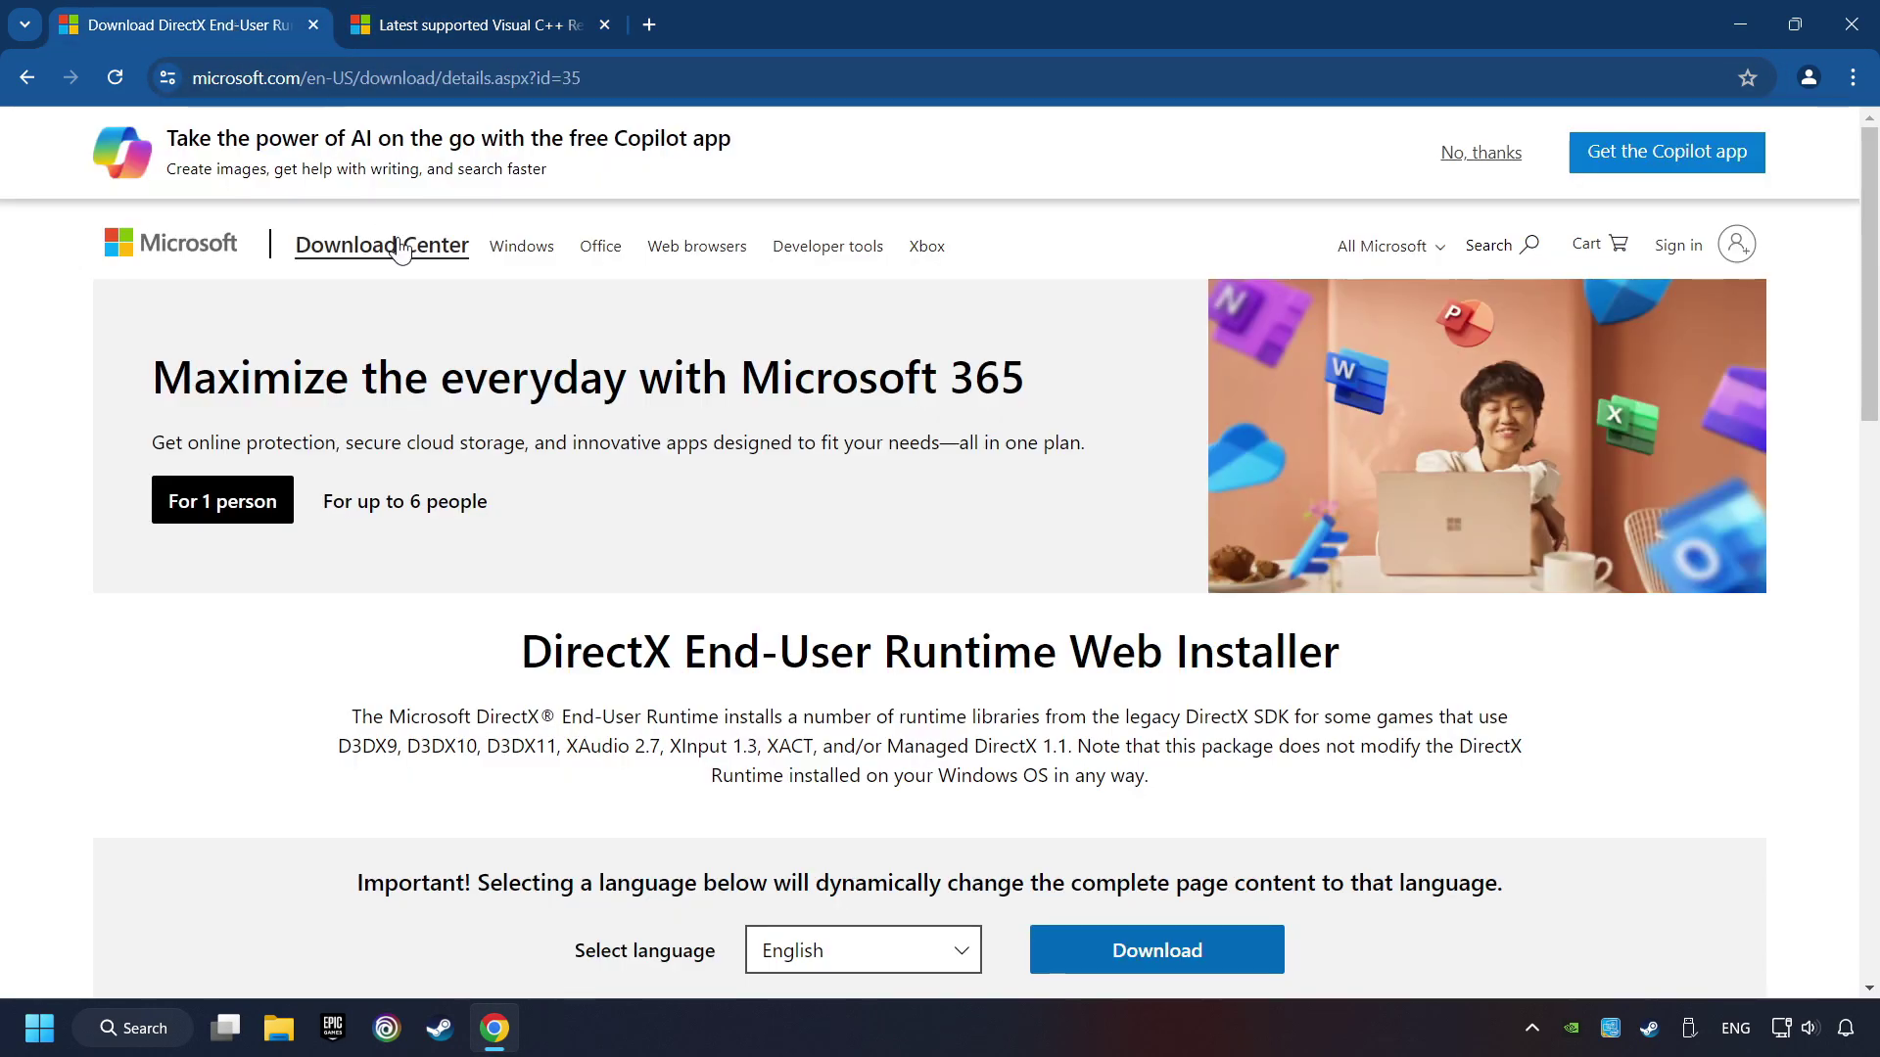
{"action": "scroll", "coordinate": [562, 509], "scroll_direction": "down", "scroll_amount": 1}
{"action": "scroll", "coordinate": [562, 509], "scroll_direction": "down", "scroll_amount": 1}
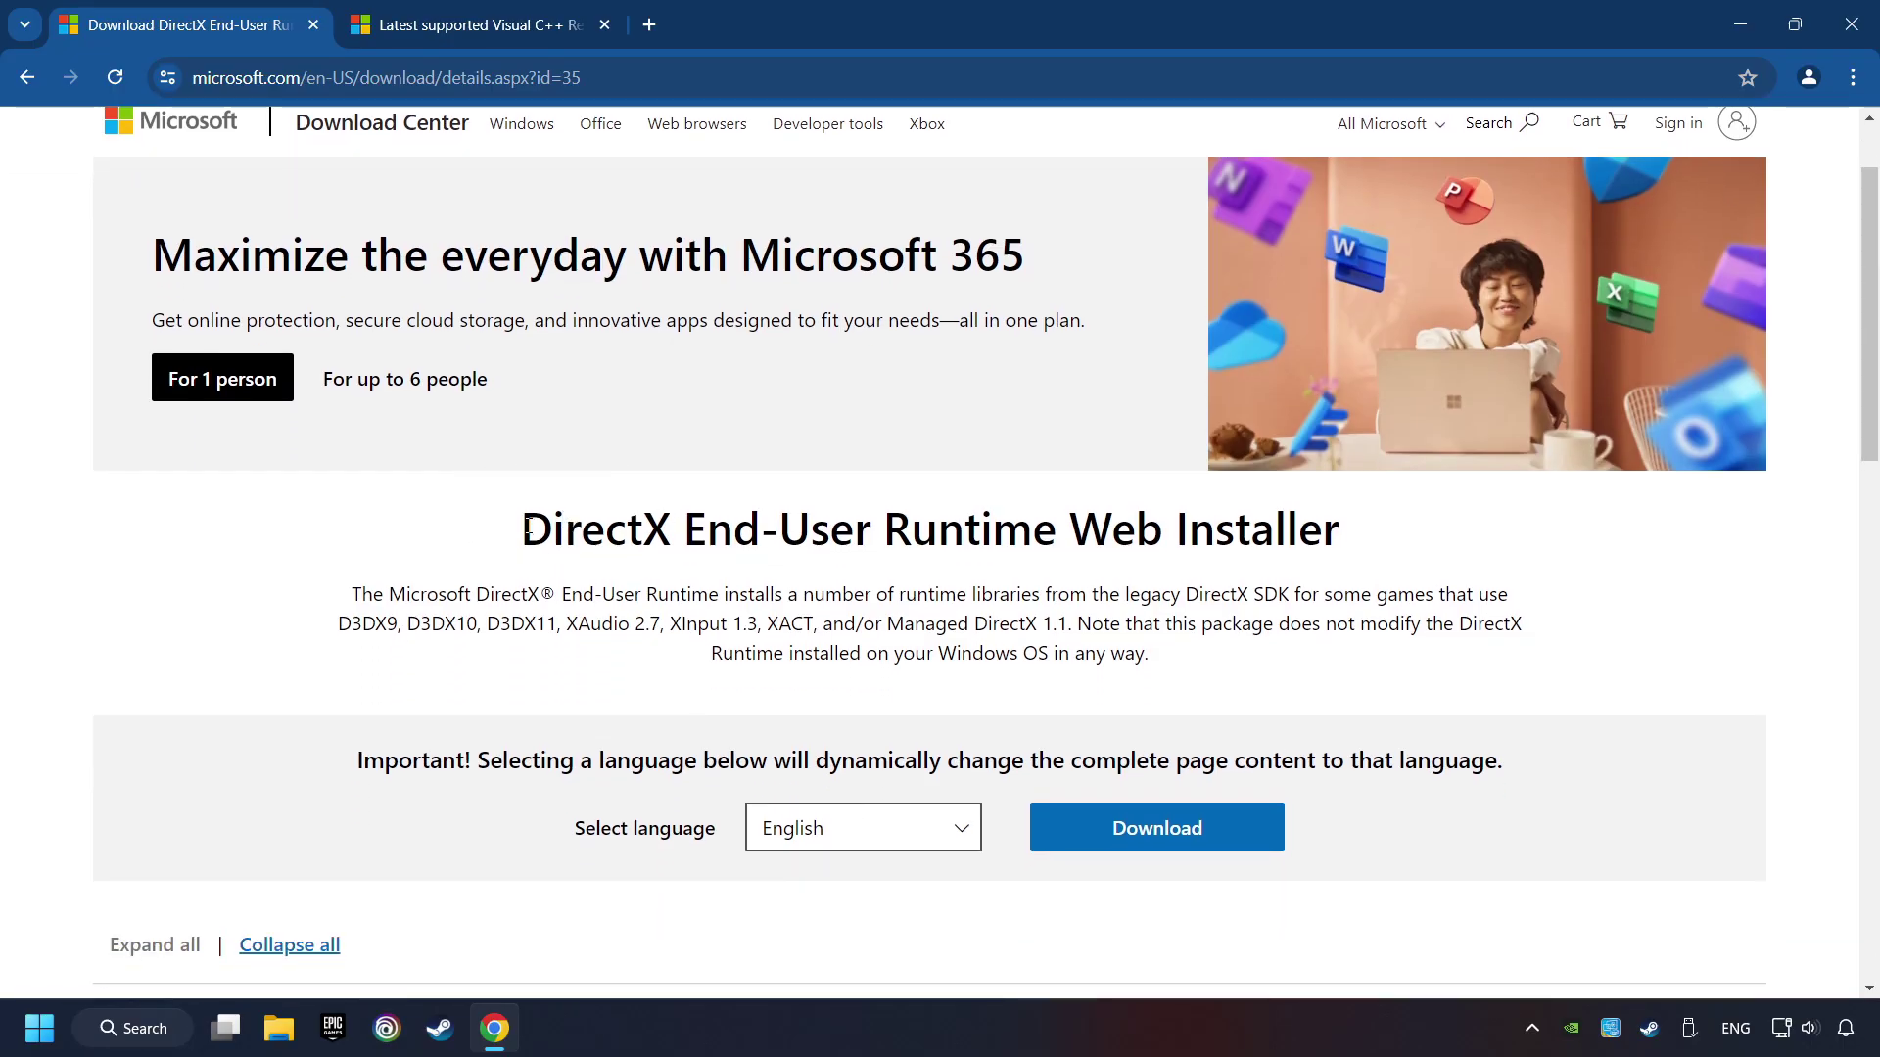
{"action": "scroll", "coordinate": [526, 529], "scroll_direction": "down", "scroll_amount": 2}
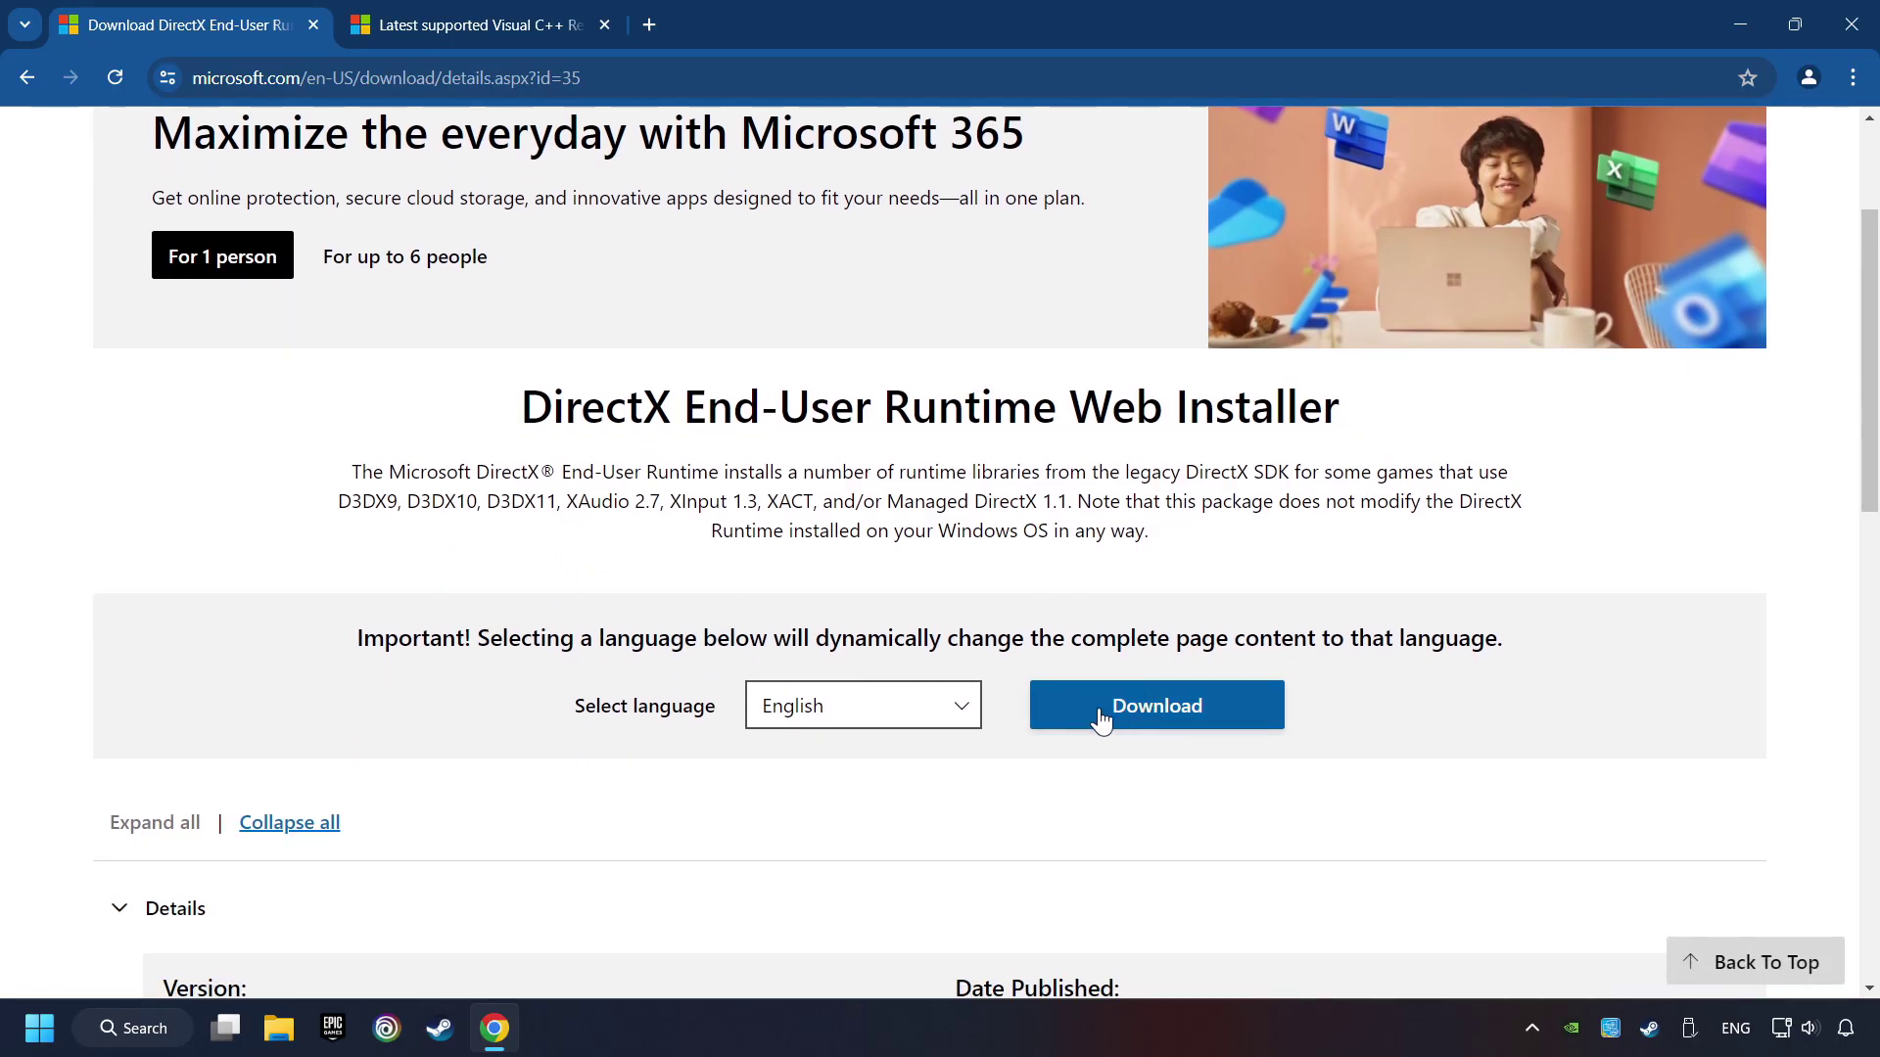
{"action": "left_click", "coordinate": [1169, 713]}
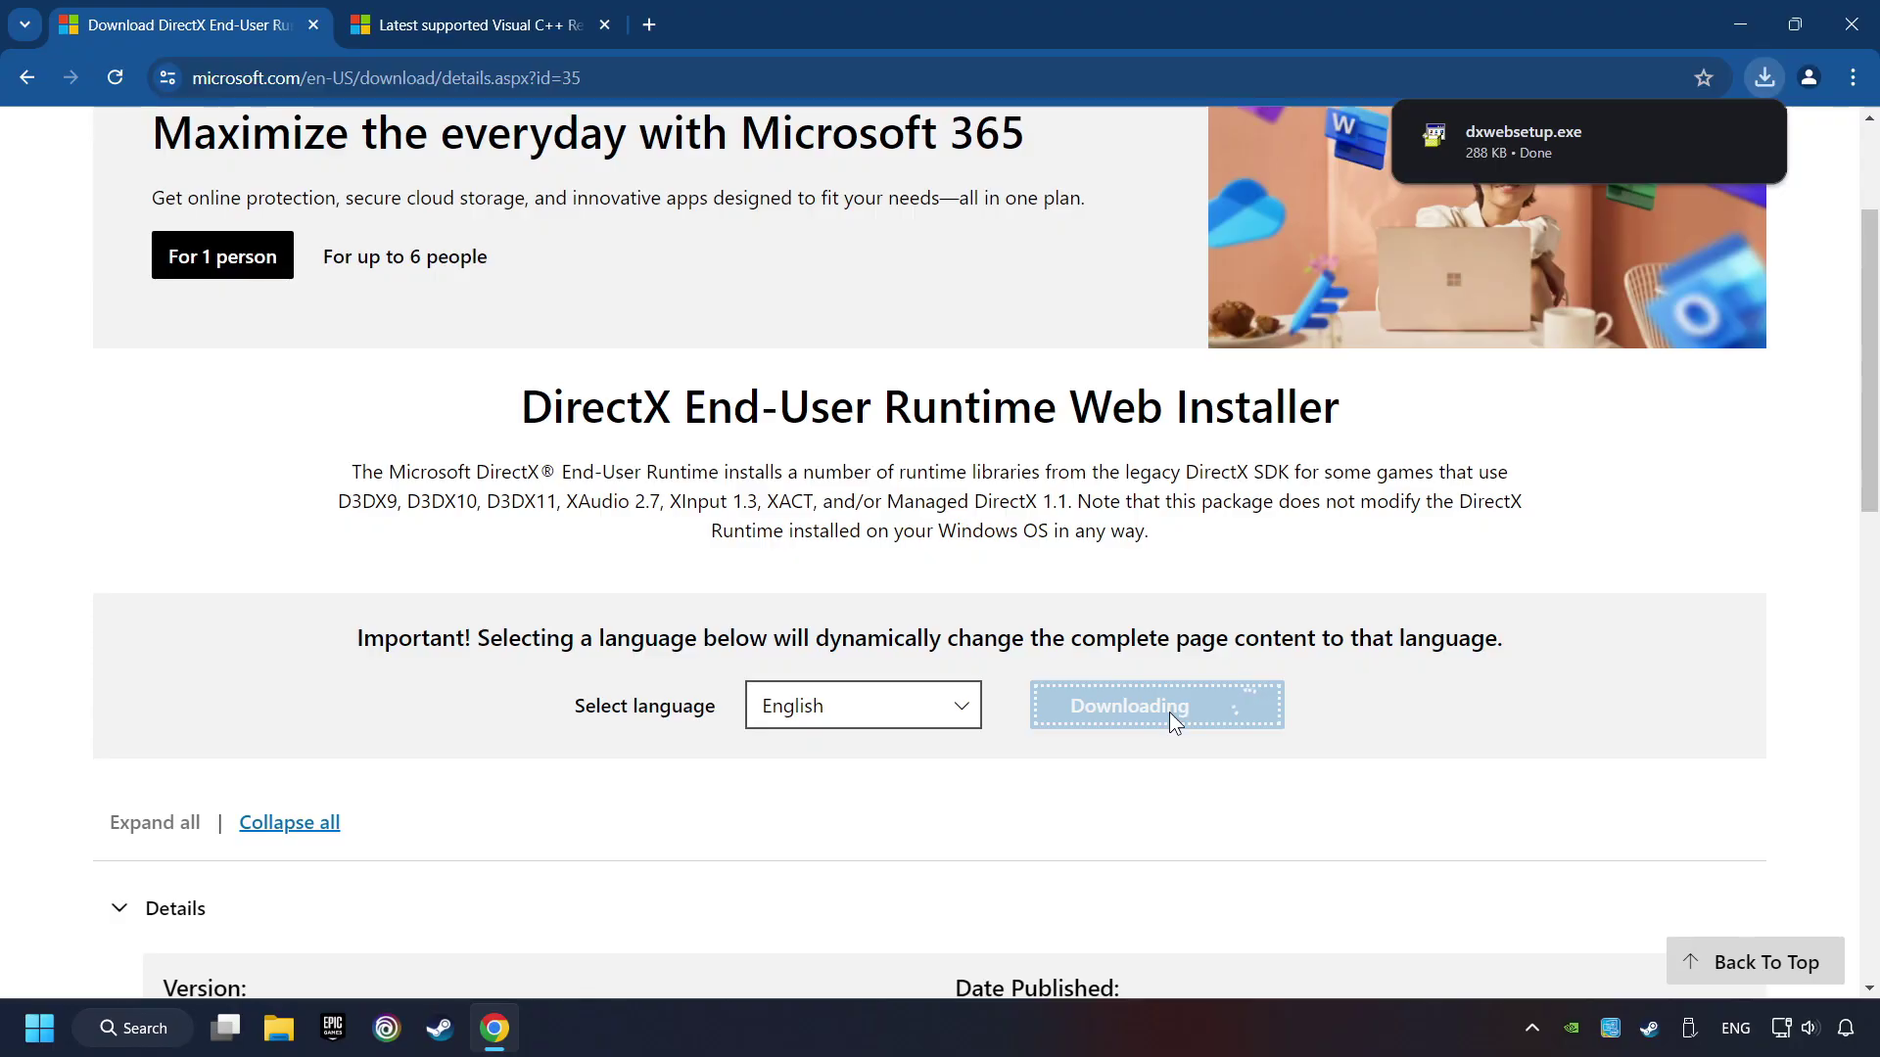
{"action": "mouse_move", "coordinate": [1621, 147]}
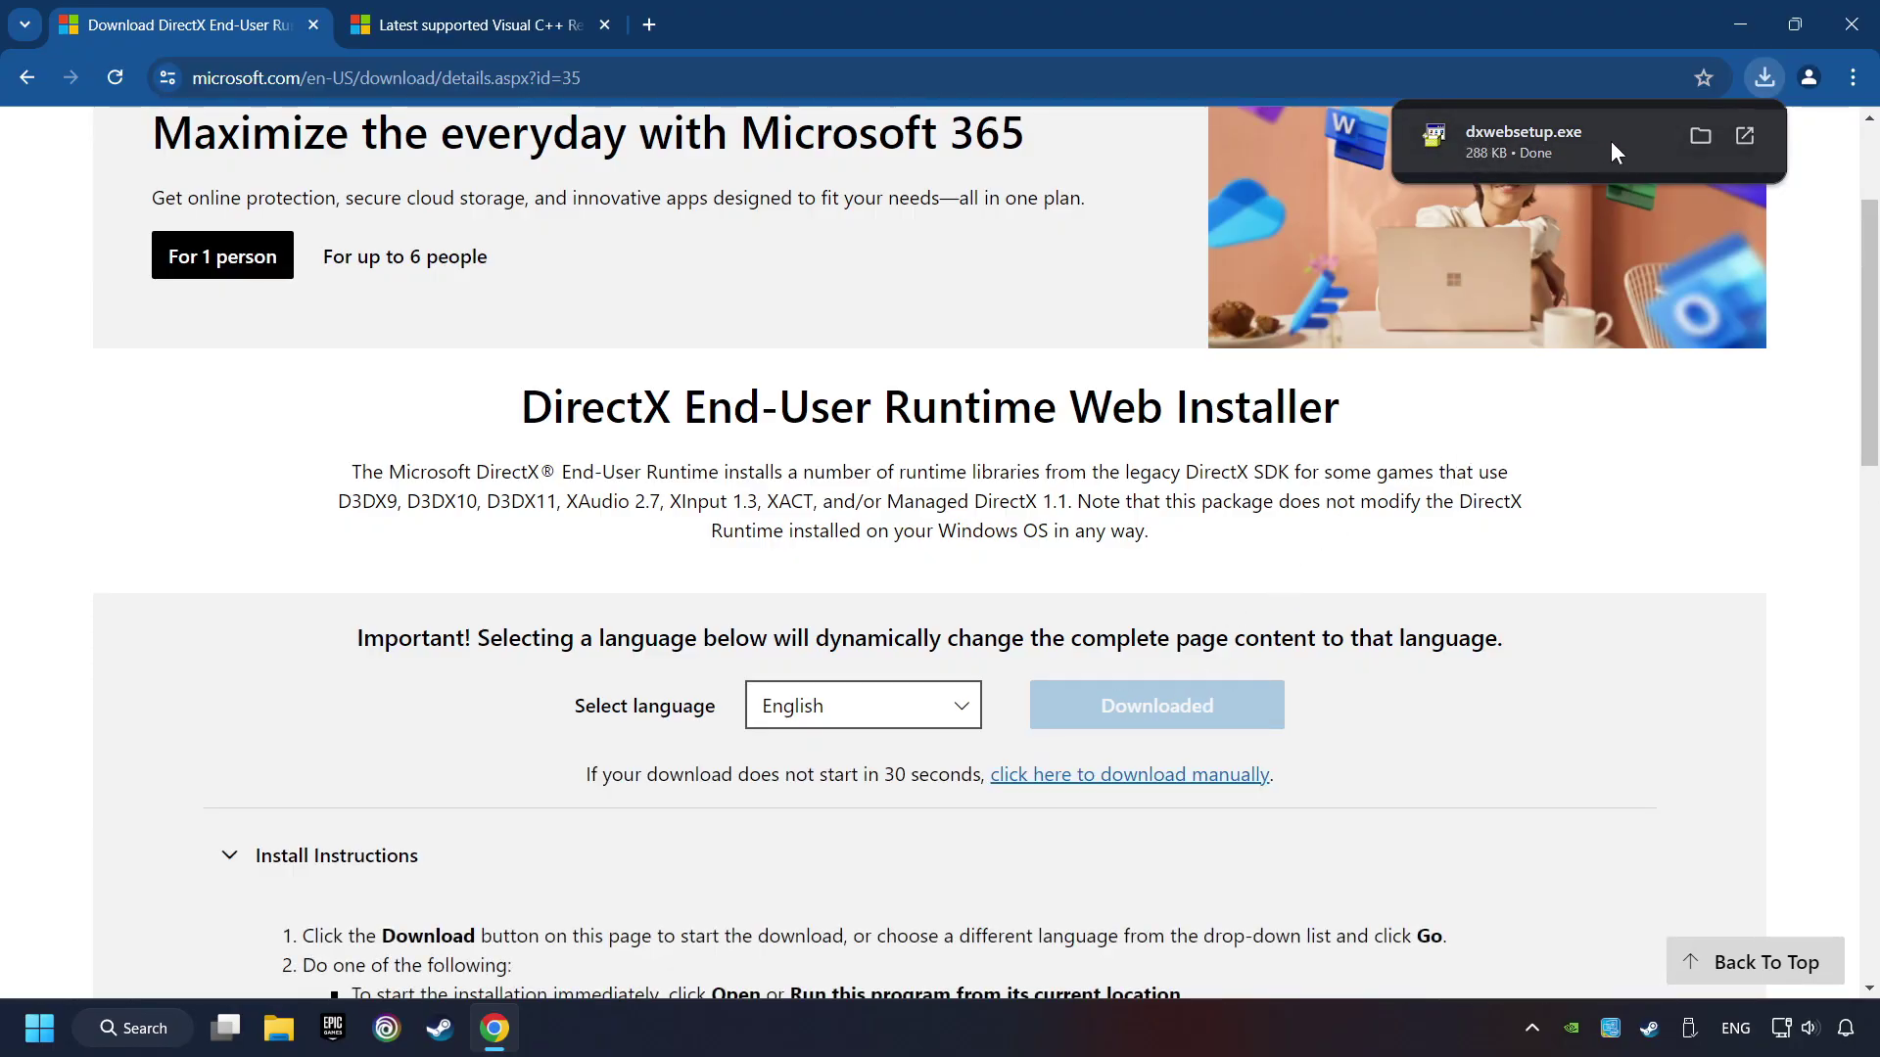
{"action": "left_click", "coordinate": [1533, 147]}
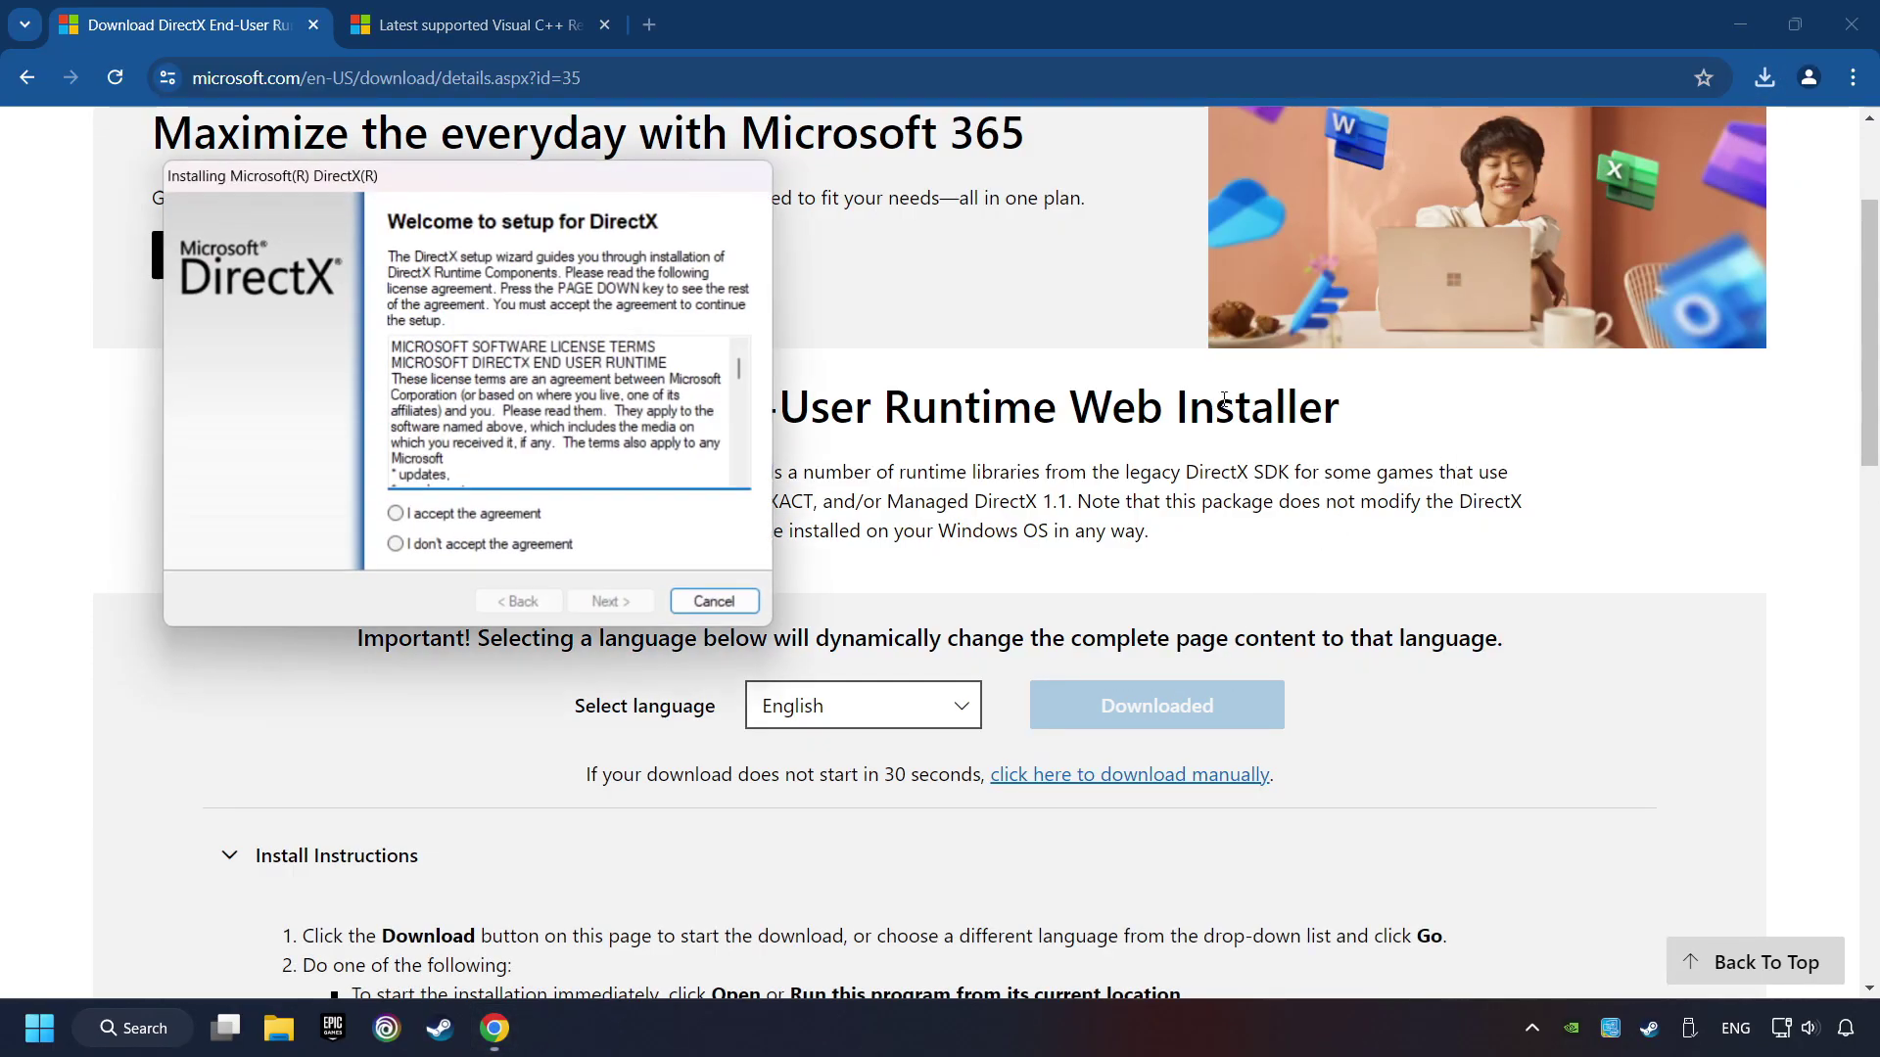
Complete the DirectX setup wizard, accepting the licence agreement and declining the Bing Bar
{"action": "left_click_drag", "start_coordinate": [621, 177], "coordinate": [1087, 316]}
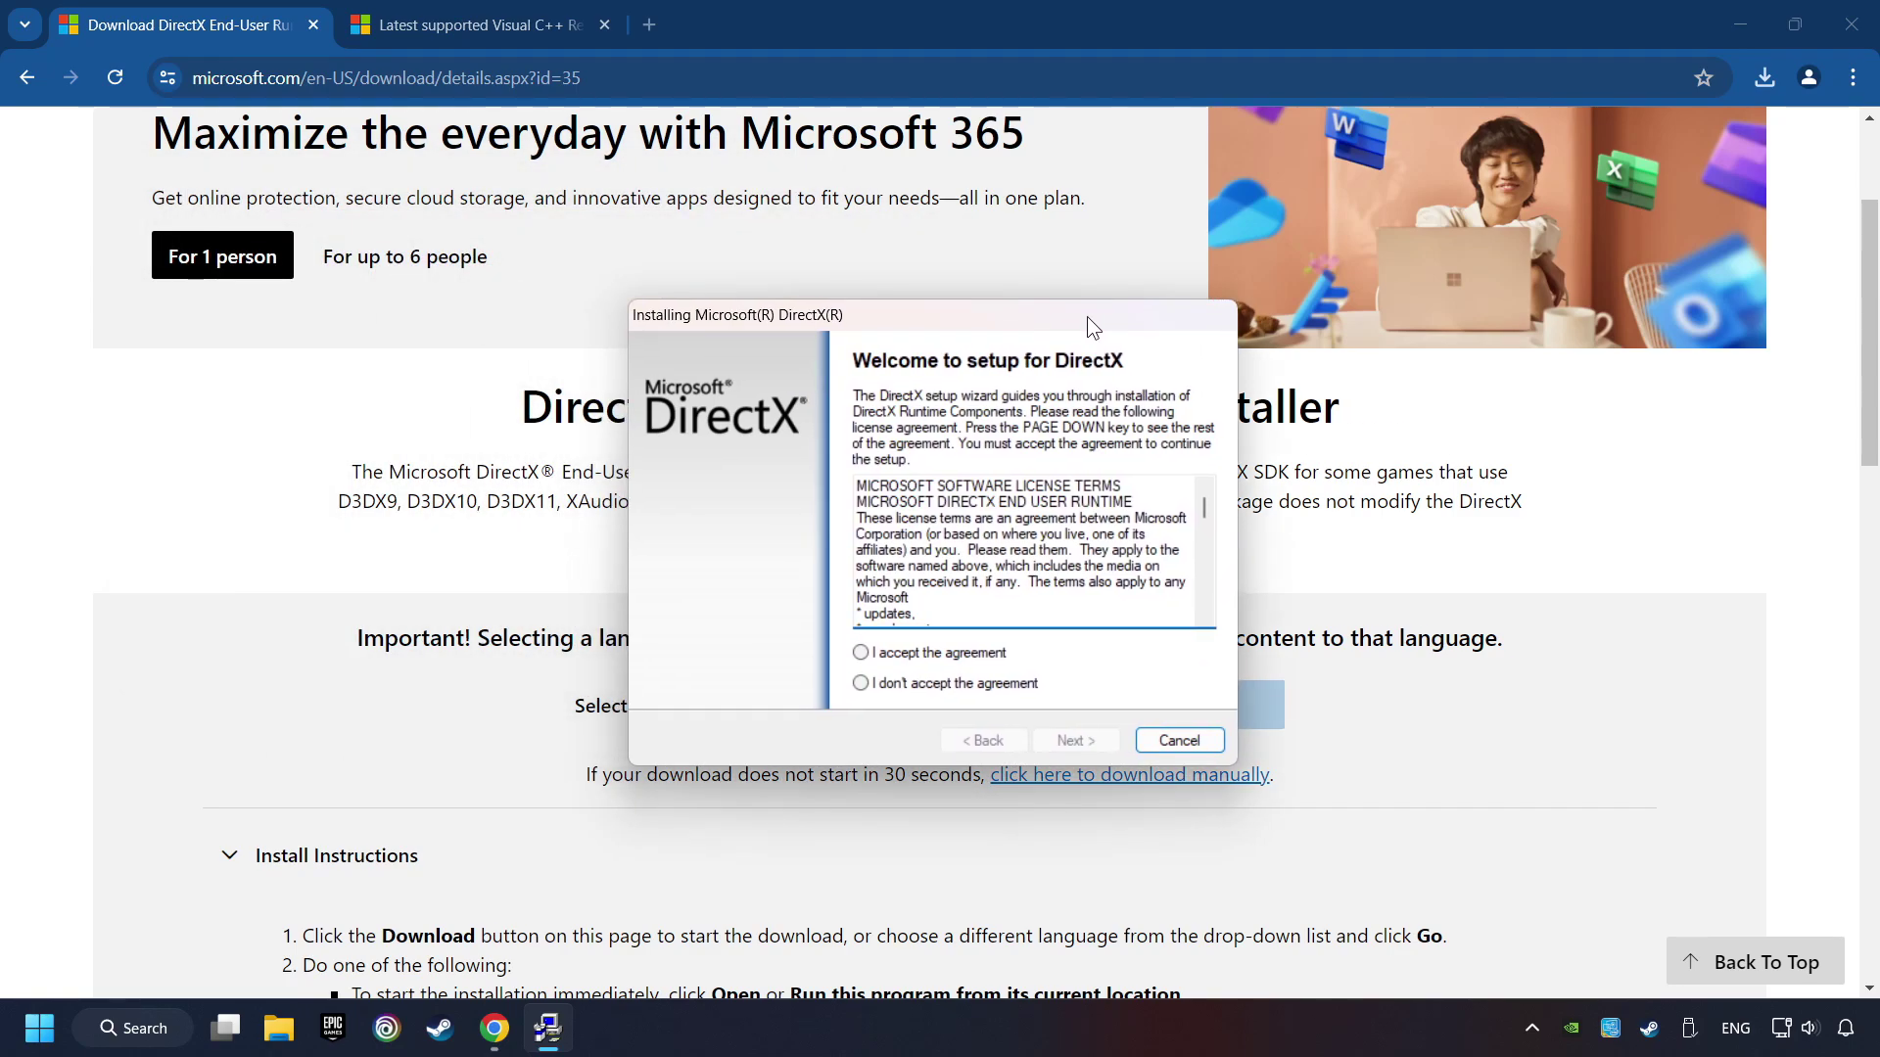
{"action": "left_click_drag", "start_coordinate": [1201, 492], "coordinate": [943, 661]}
{"action": "left_click", "coordinate": [973, 655]}
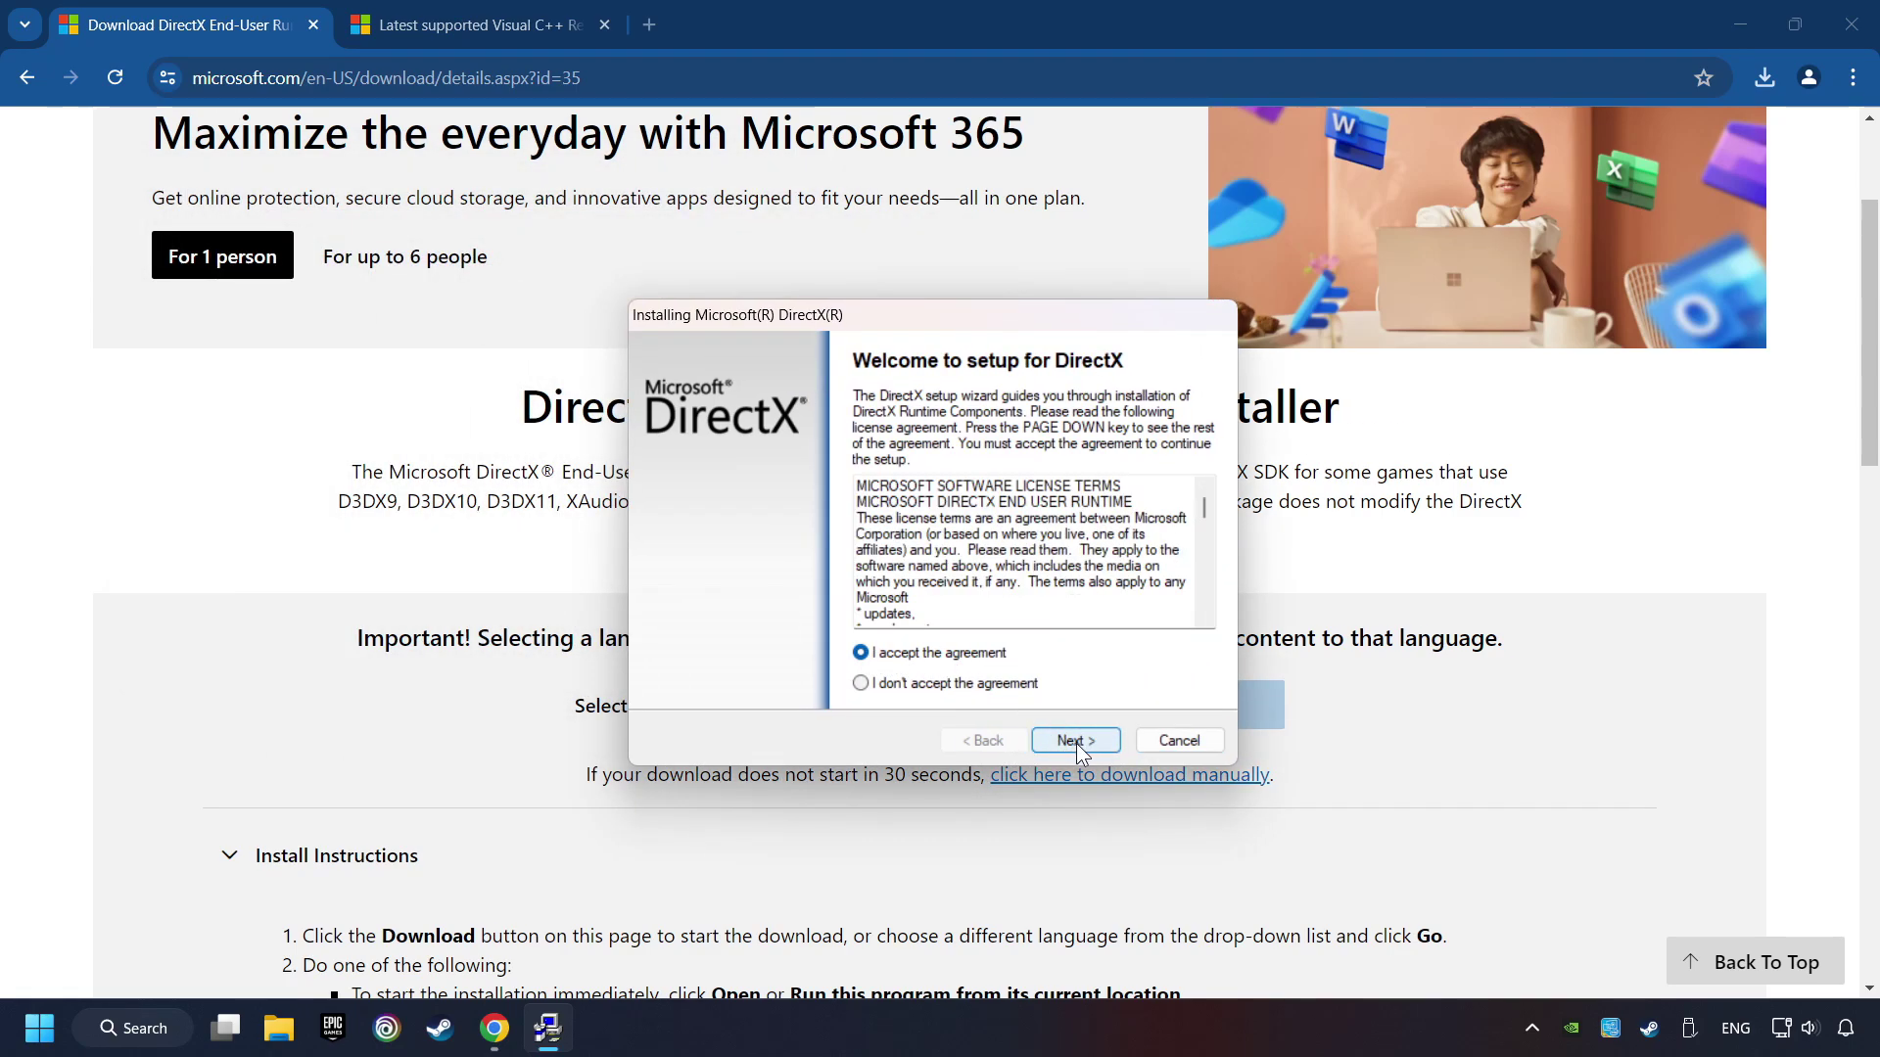
{"action": "left_click", "coordinate": [1076, 741]}
{"action": "left_click", "coordinate": [846, 568]}
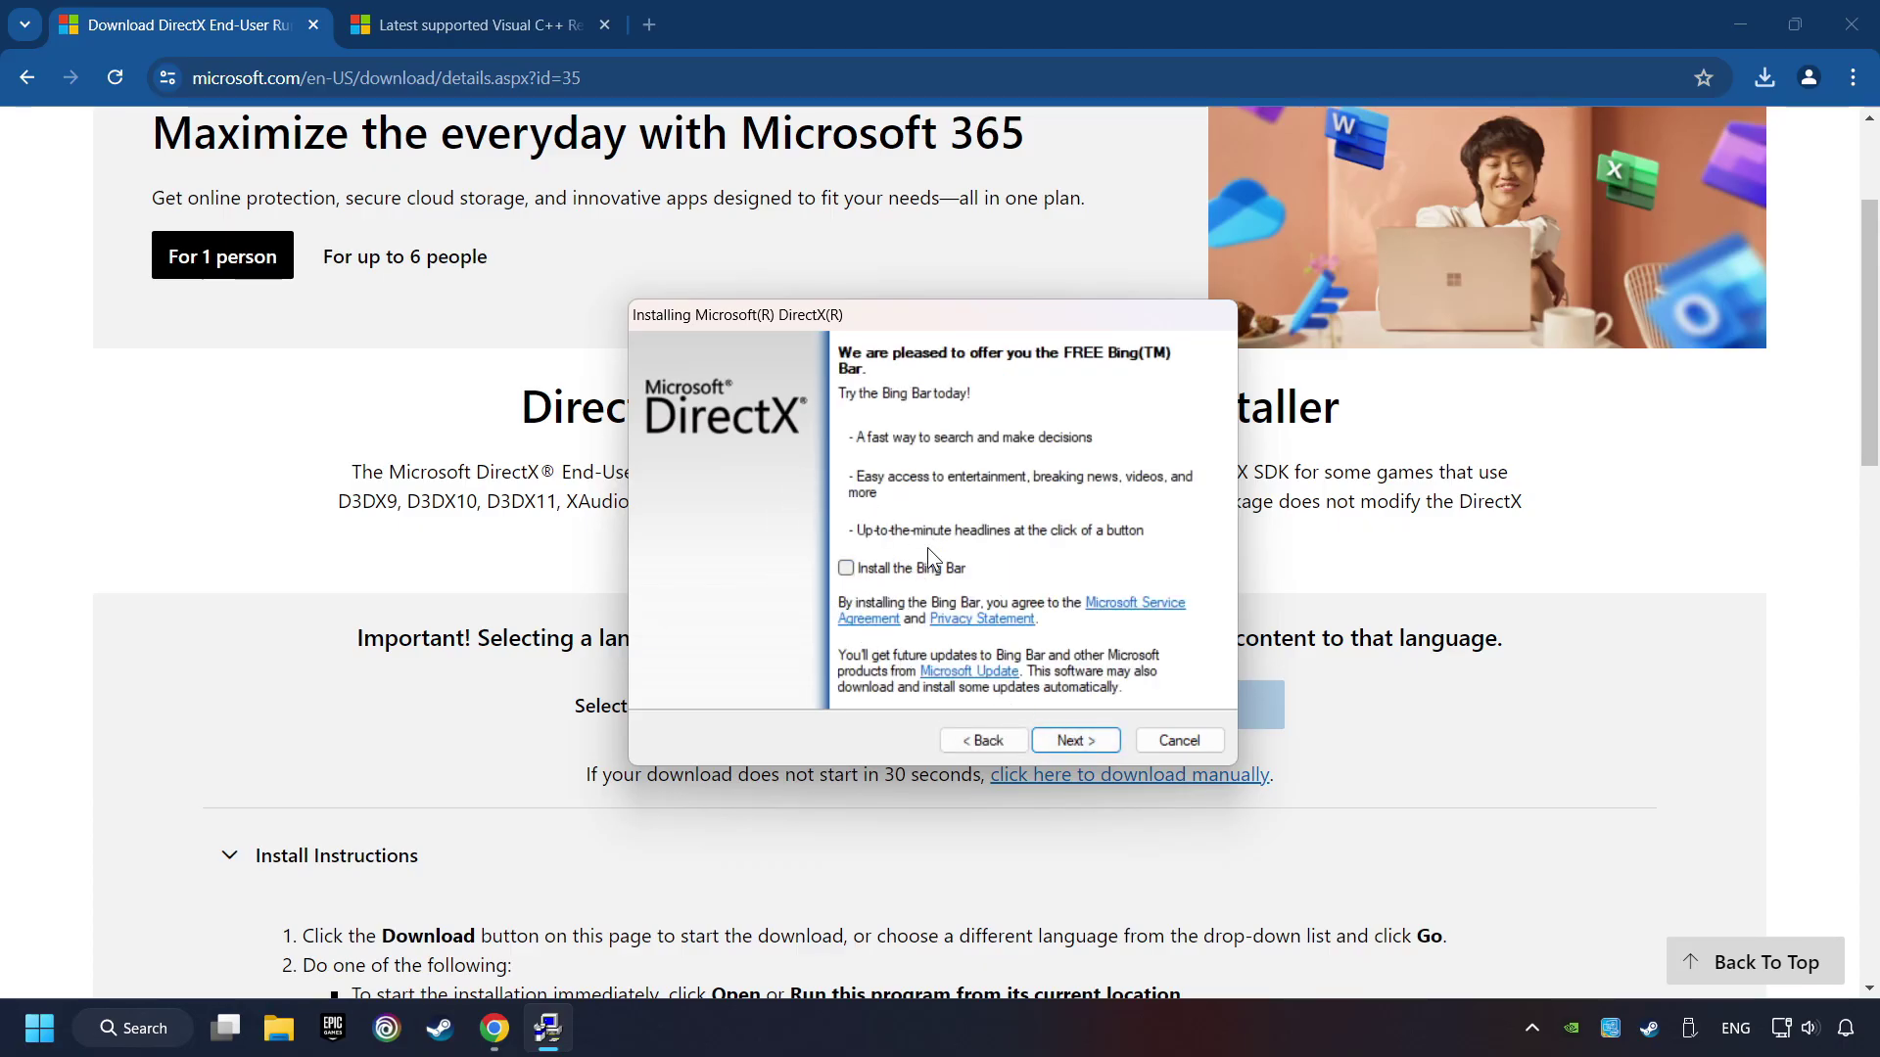
{"action": "left_click", "coordinate": [1083, 742]}
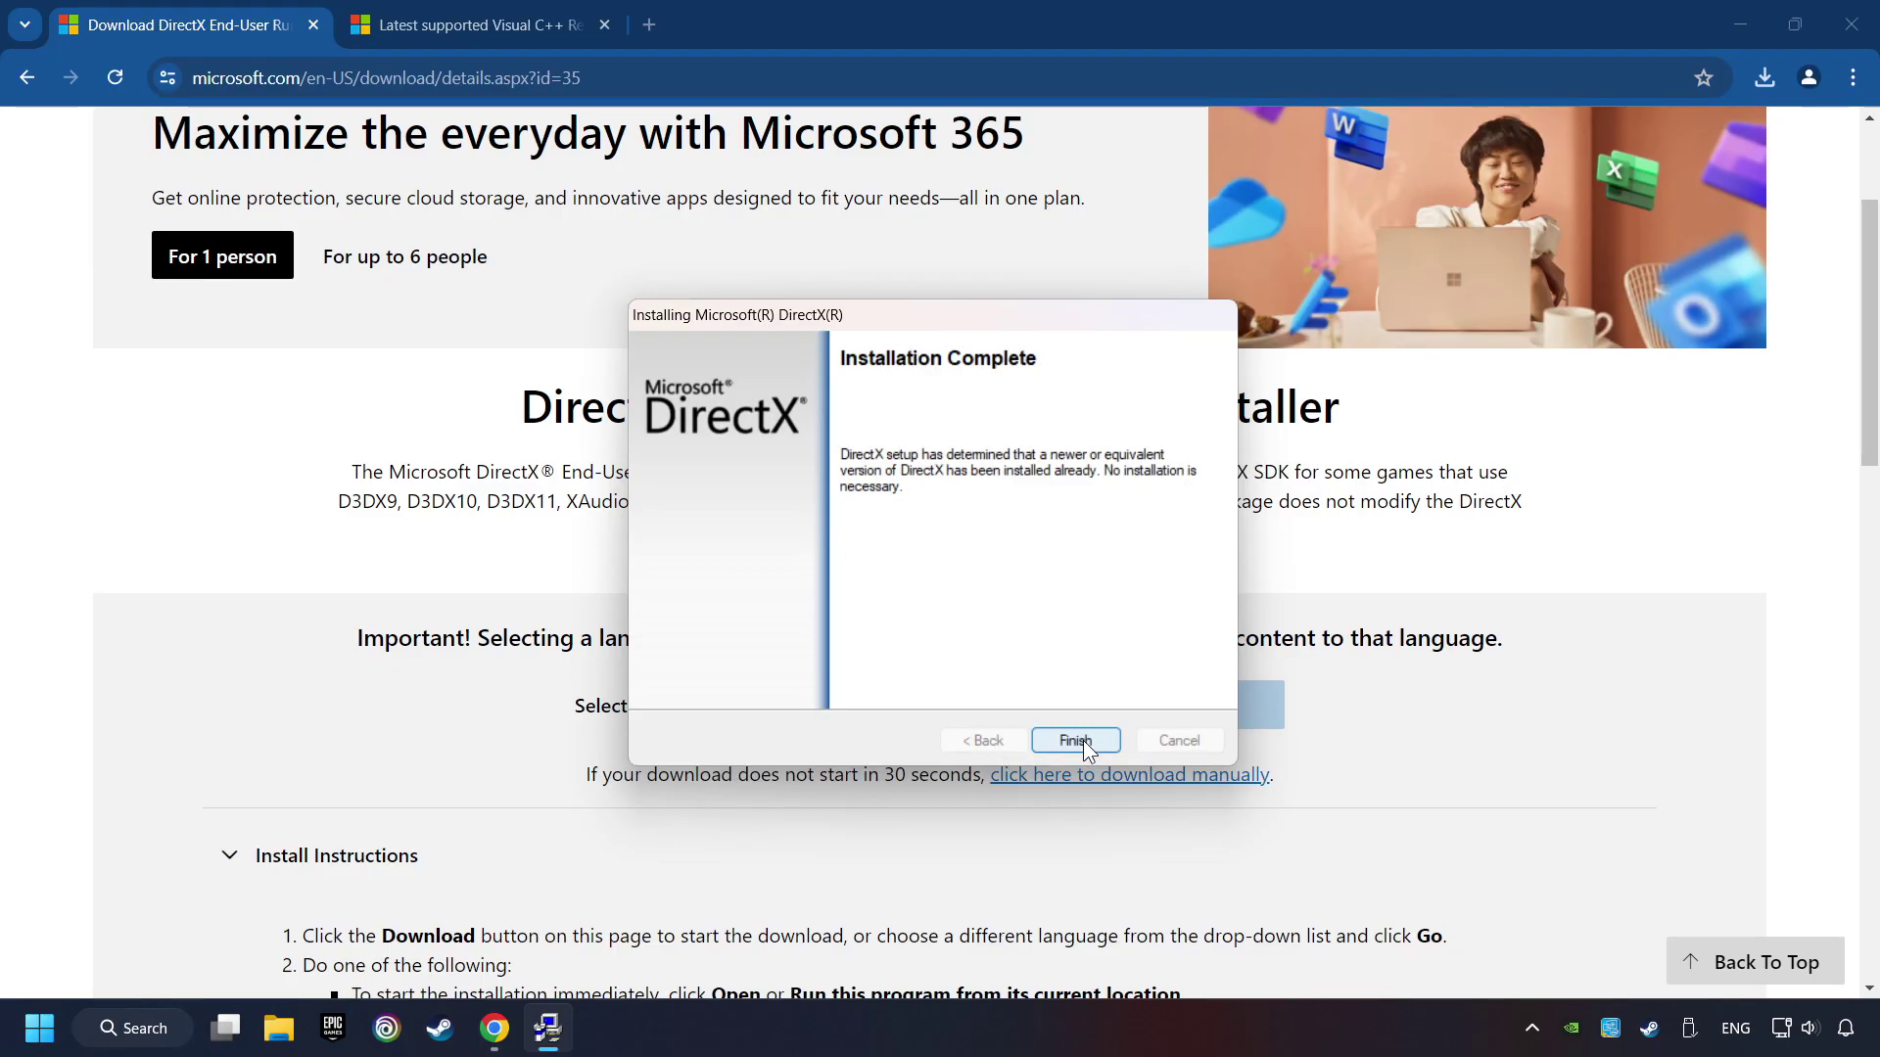
{"action": "left_click", "coordinate": [1089, 738]}
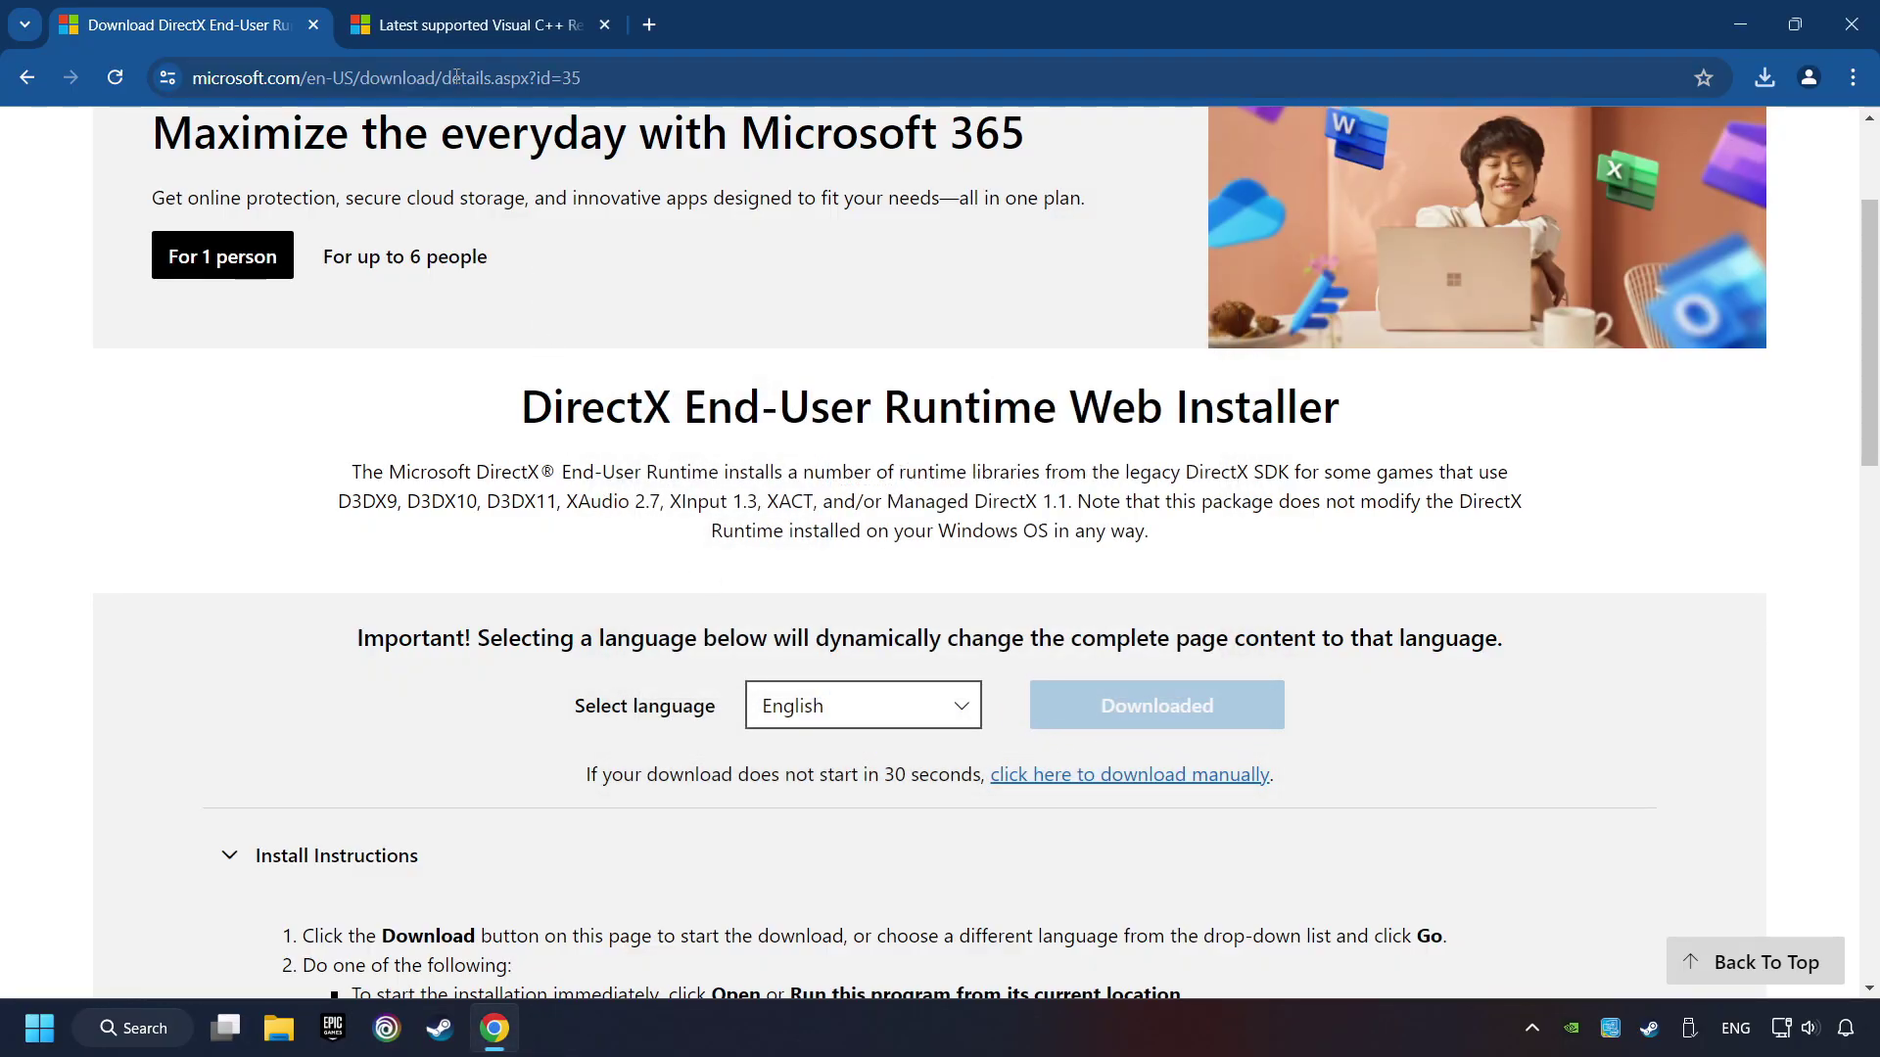
Download the latest Visual C++ Redistributable packages for ARM64, X86 and X64 from the Microsoft Learn page
{"action": "left_click", "coordinate": [392, 24]}
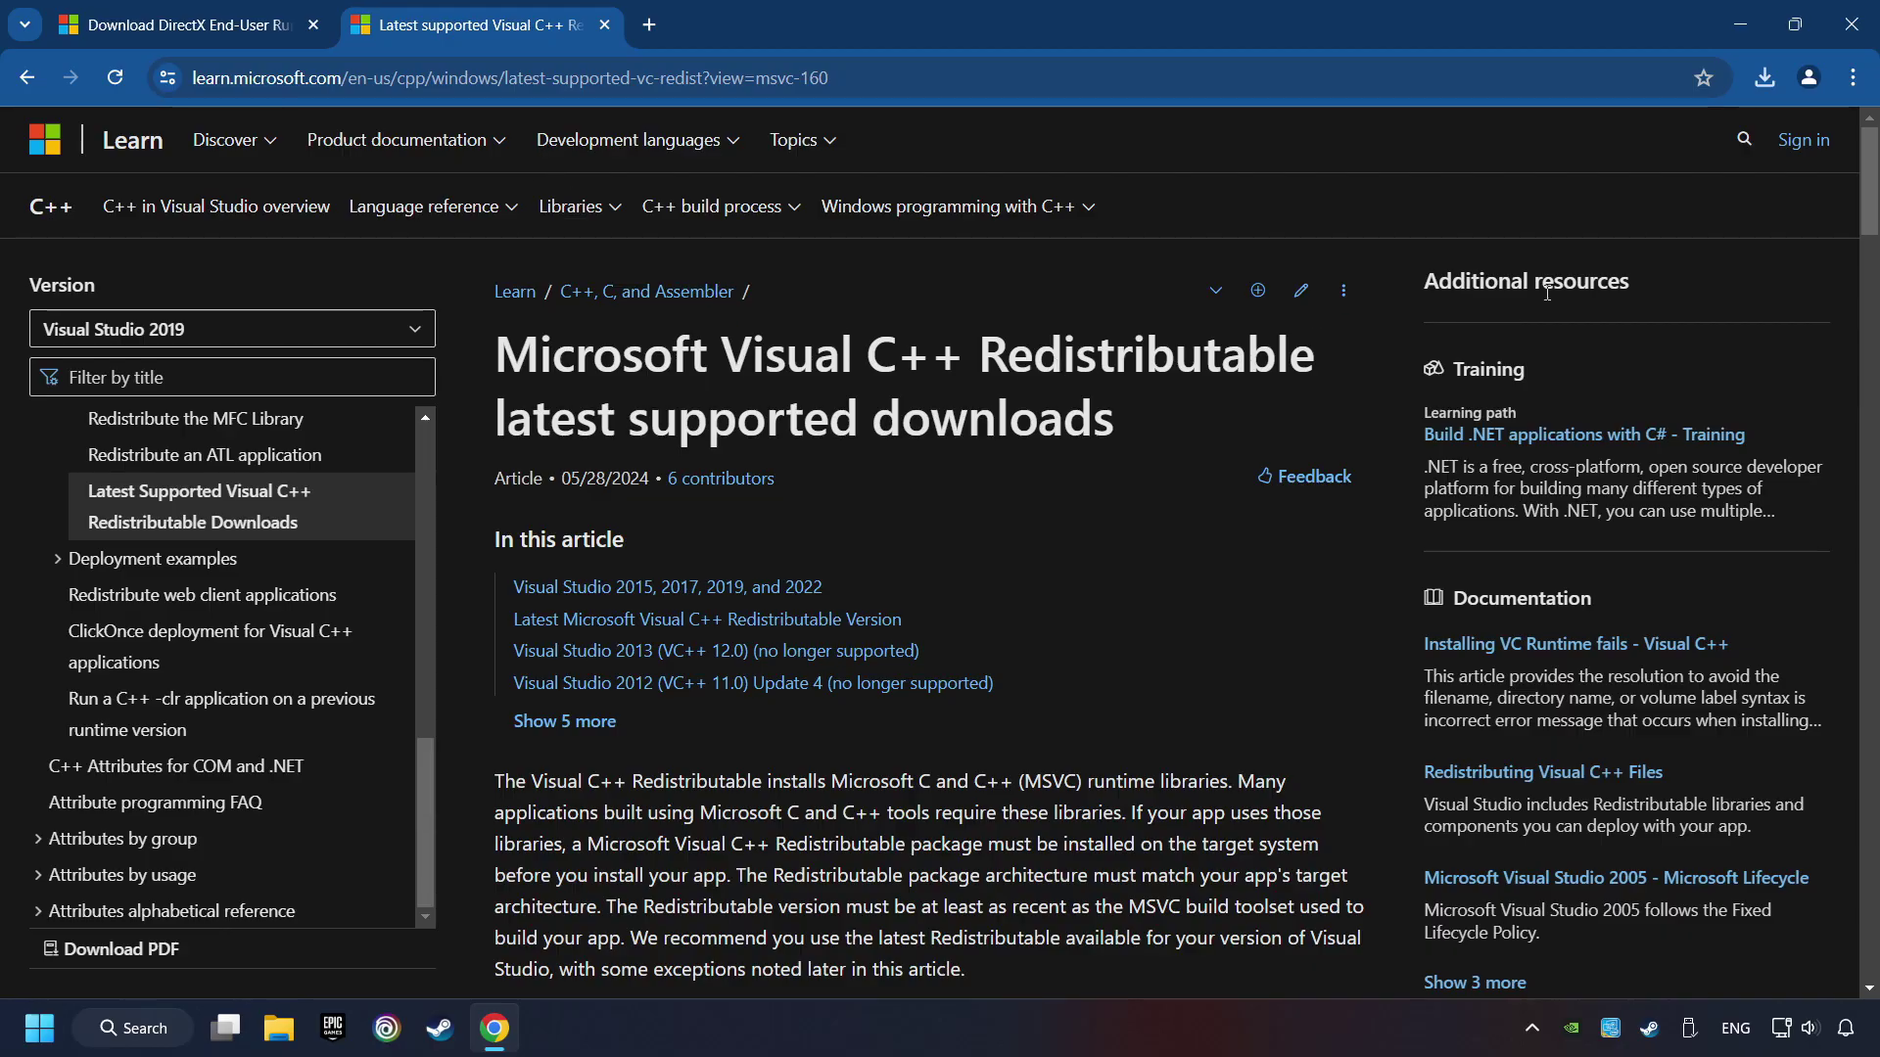
{"action": "scroll", "coordinate": [1844, 201], "scroll_direction": "down", "scroll_amount": 15}
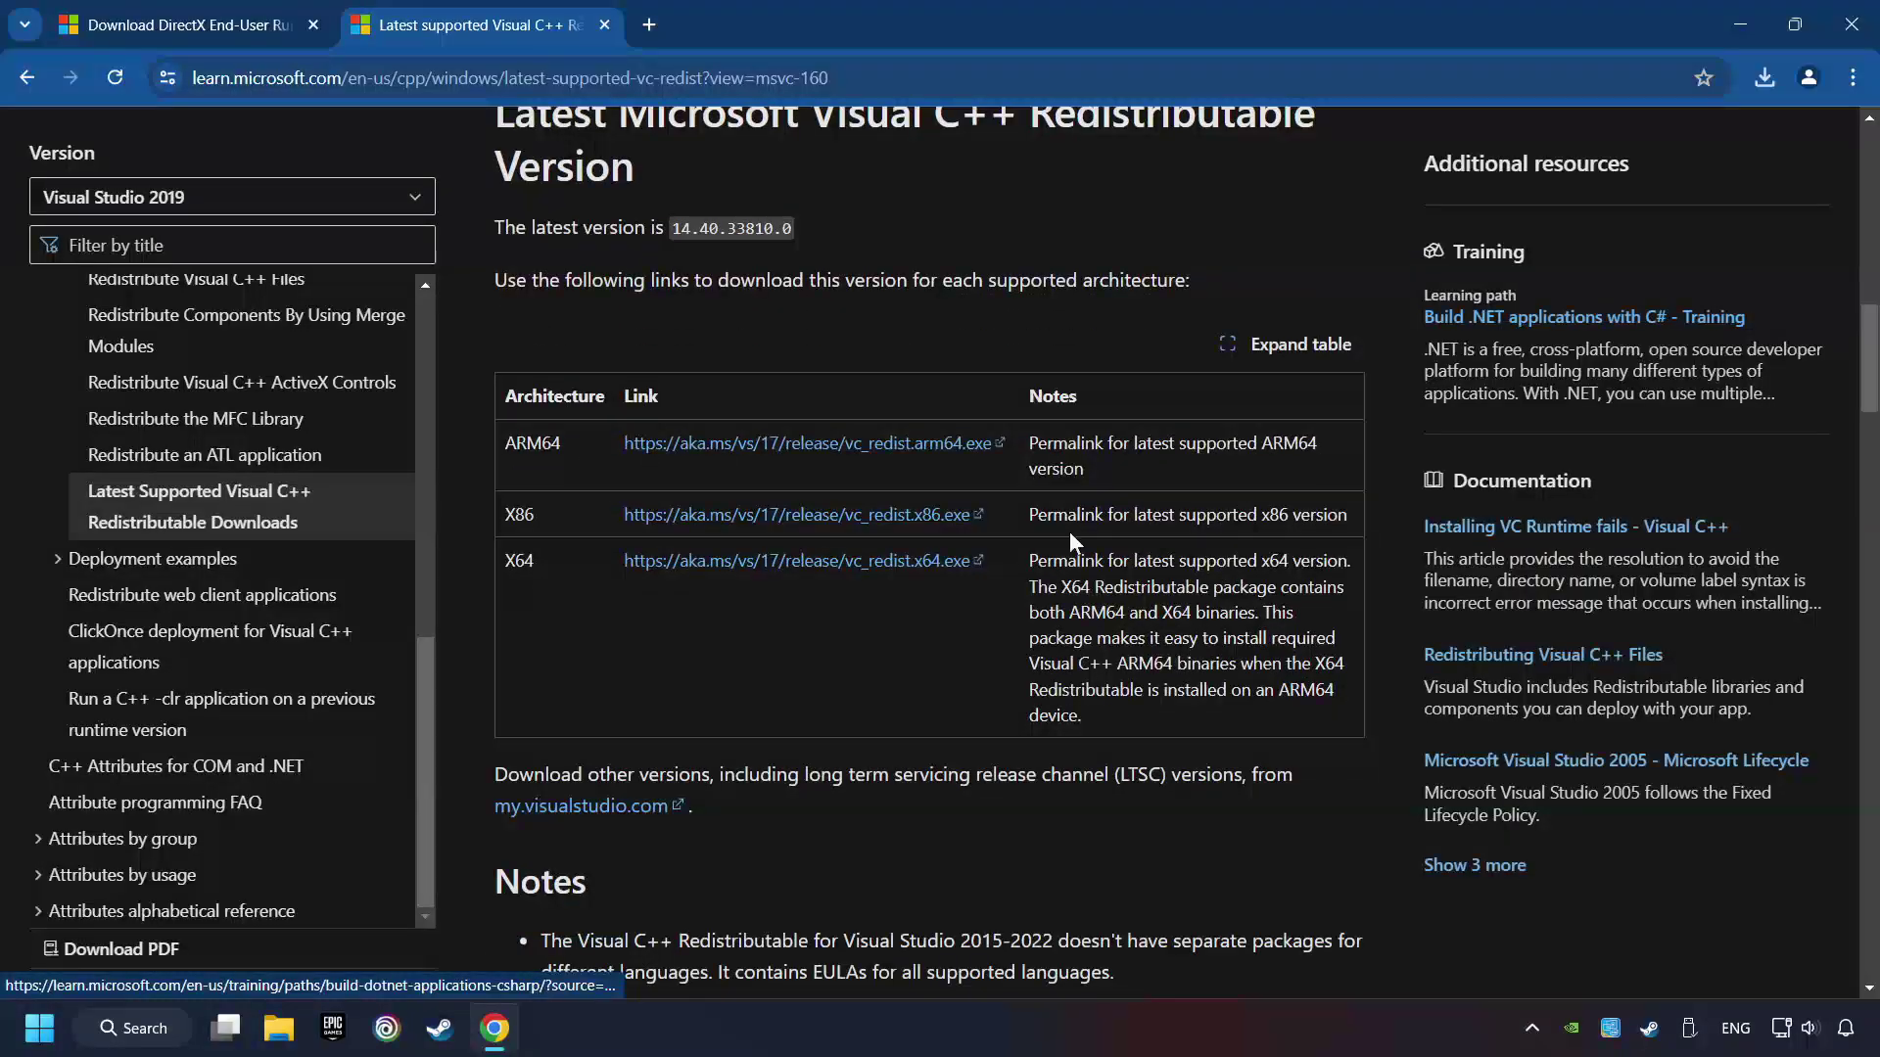
{"action": "left_click", "coordinate": [750, 446]}
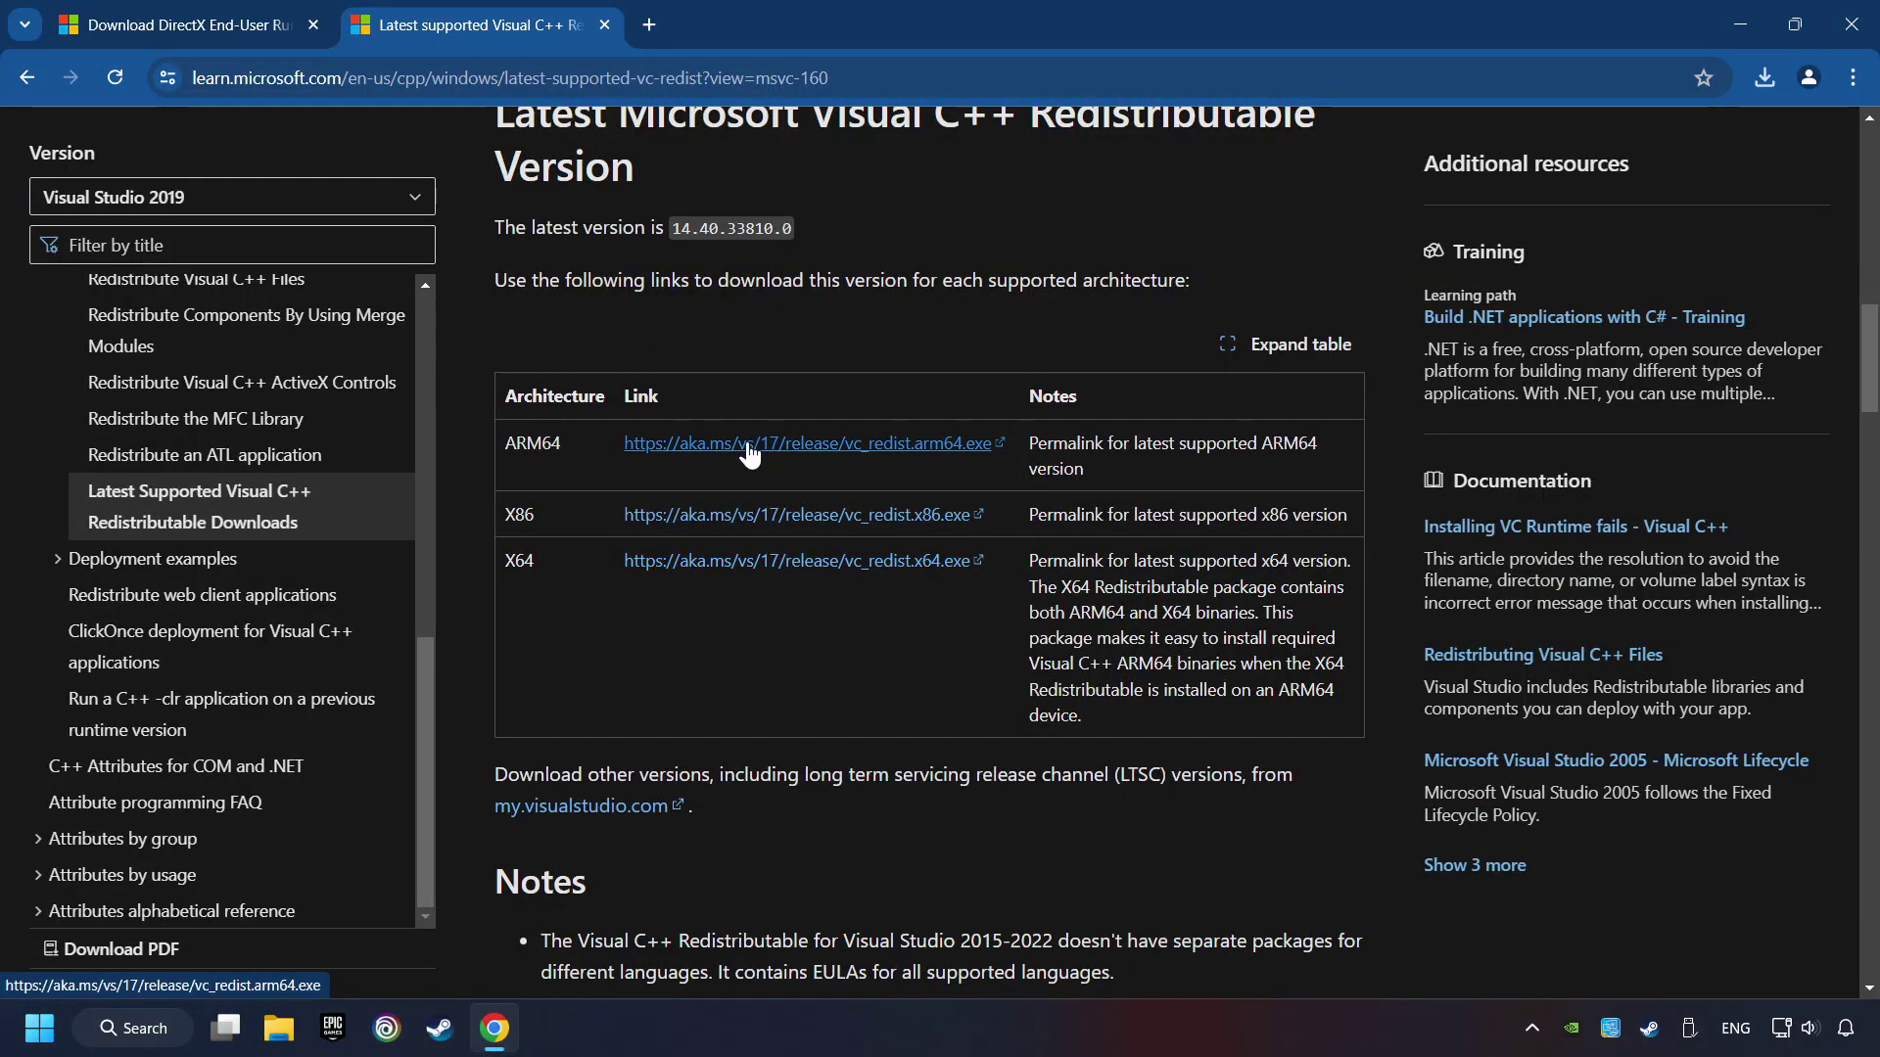
{"action": "left_click", "coordinate": [756, 516]}
{"action": "left_click", "coordinate": [760, 560]}
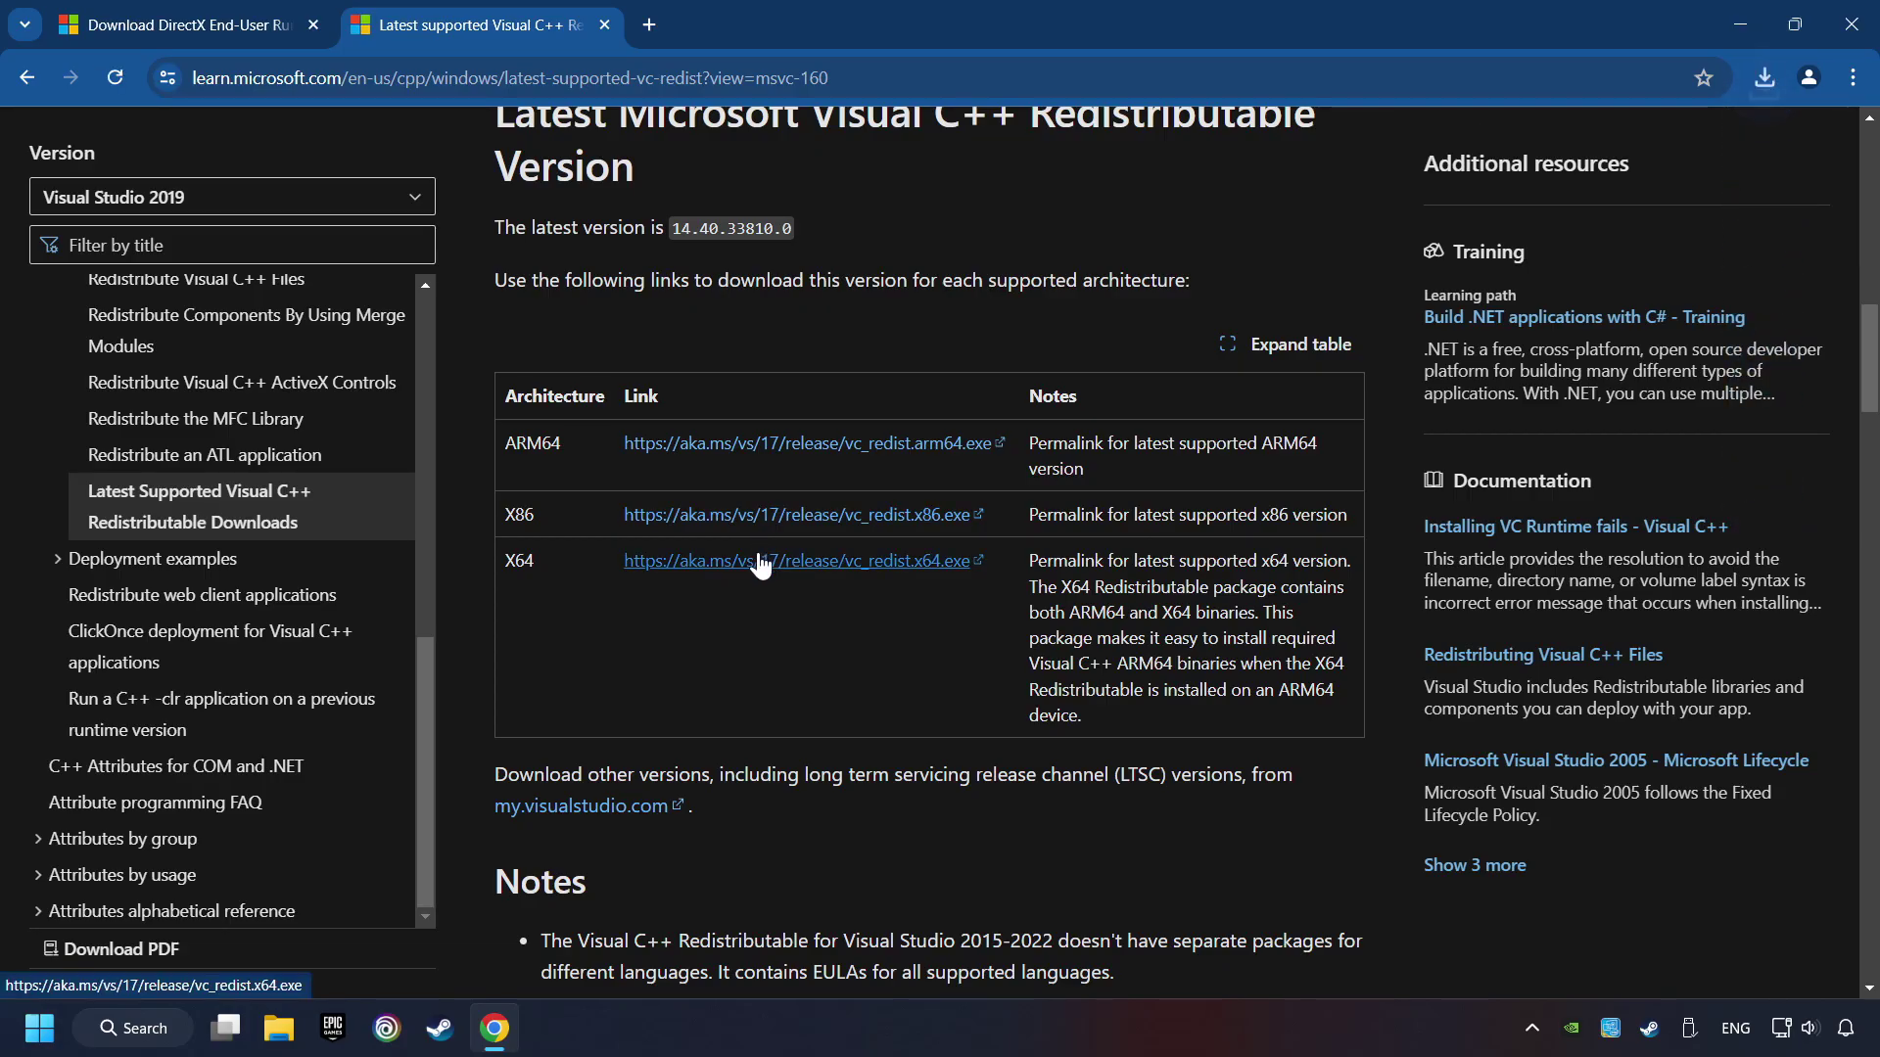
Try to install the downloaded Arm64 Visual C++ 2022 Redistributable, agreeing to the licence terms, and close its setup window
{"action": "left_click", "coordinate": [1764, 77]}
{"action": "left_click", "coordinate": [1572, 308]}
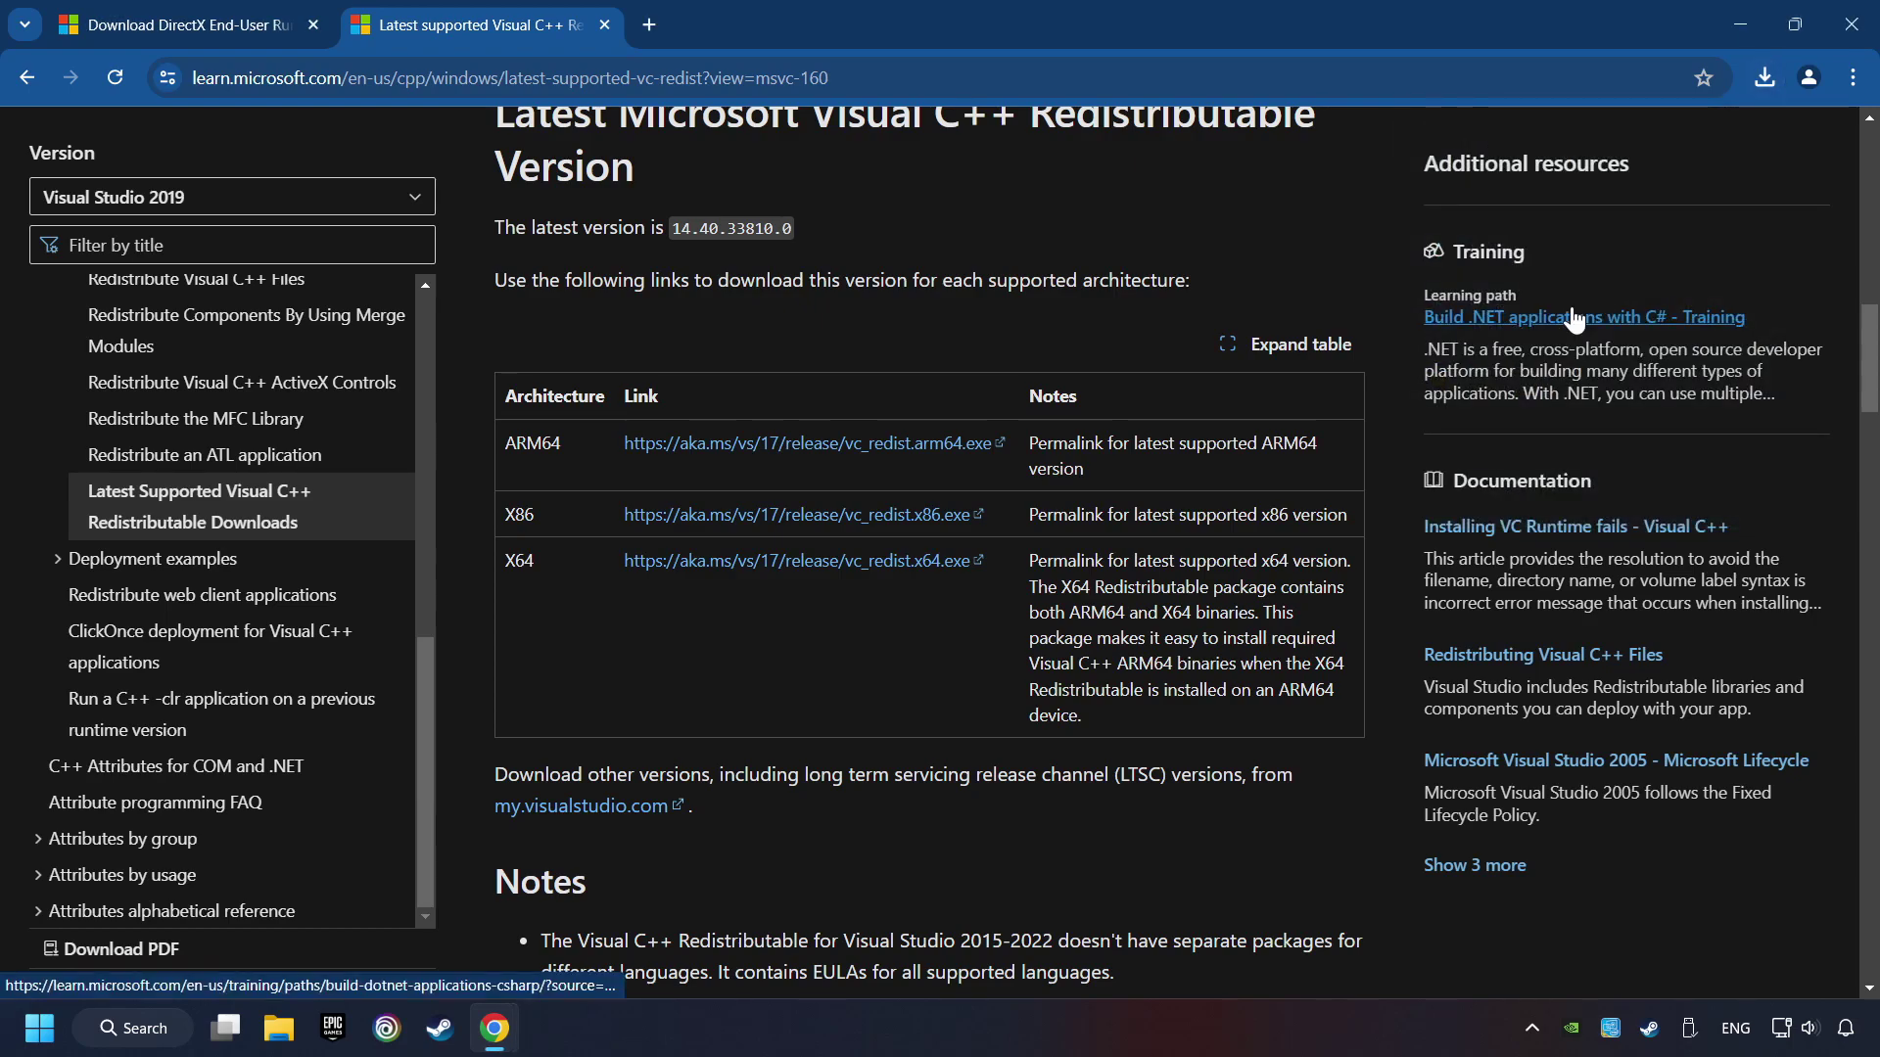
{"action": "scroll", "coordinate": [1185, 543], "scroll_direction": "down", "scroll_amount": 15}
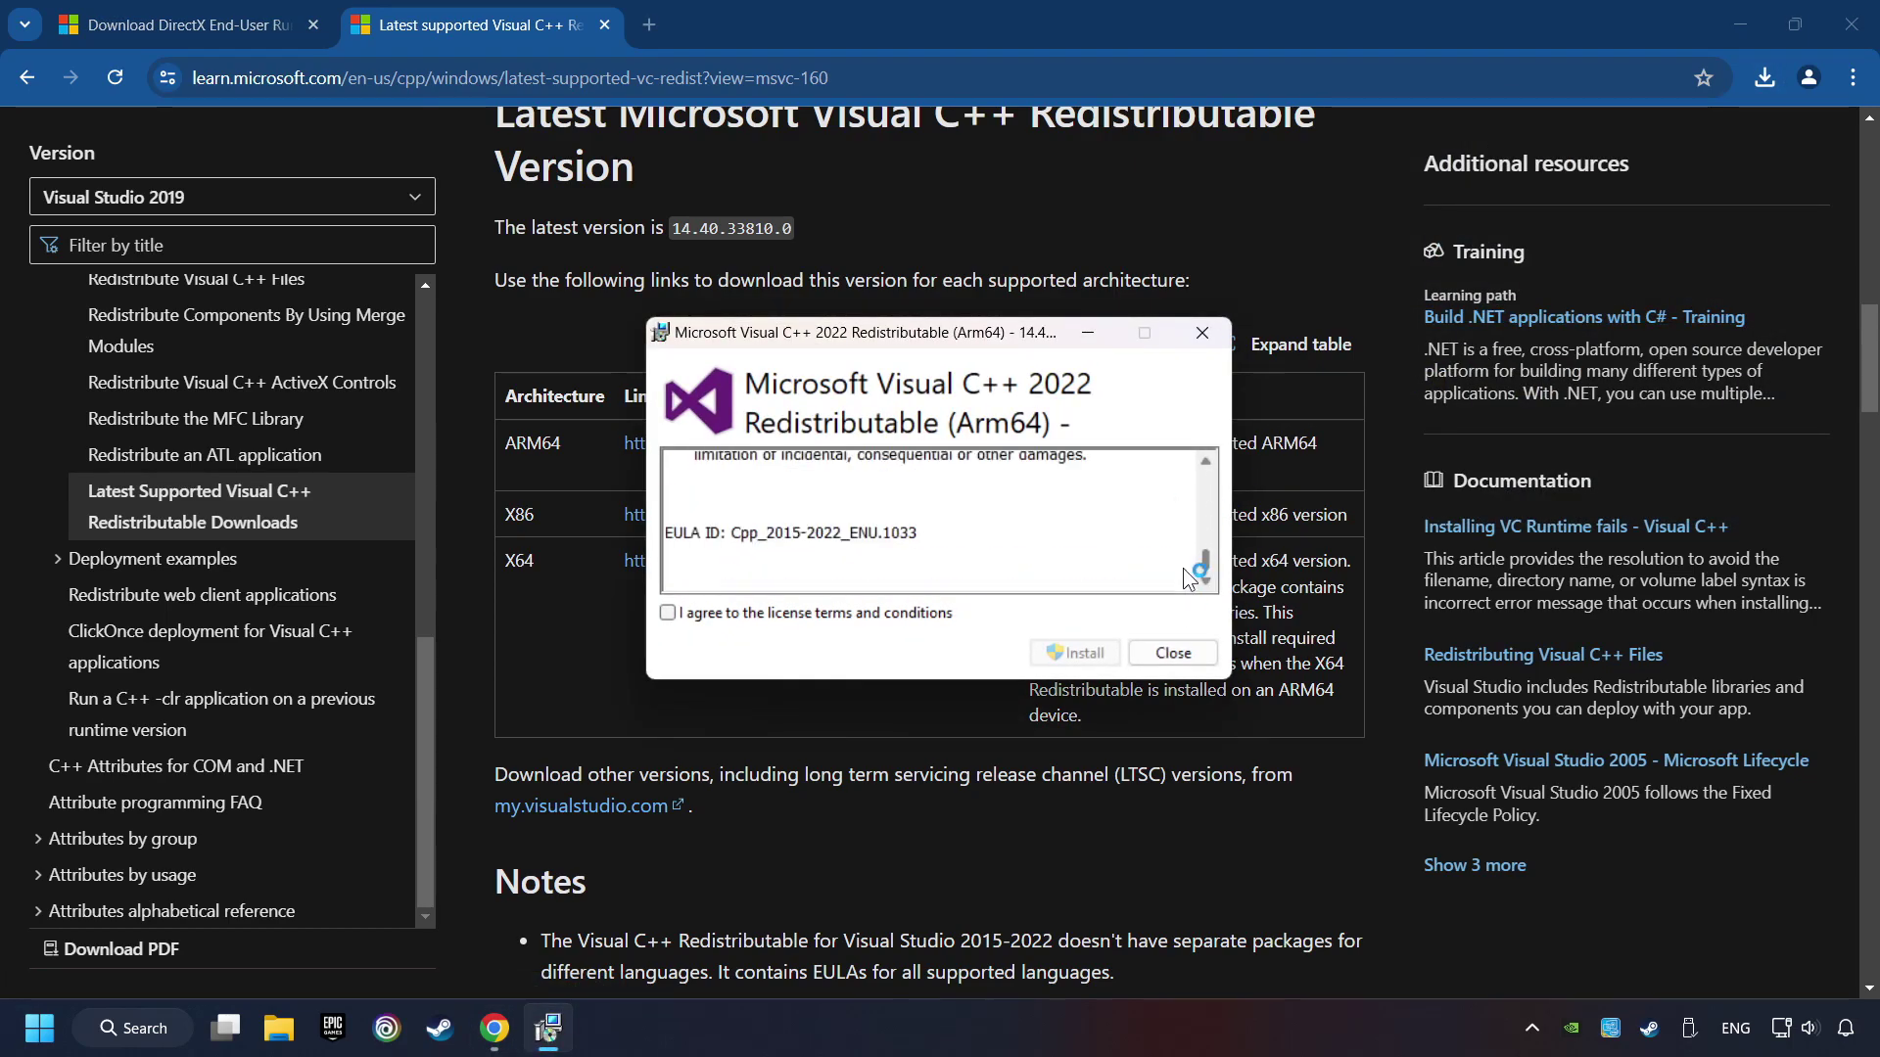
{"action": "left_click", "coordinate": [668, 613]}
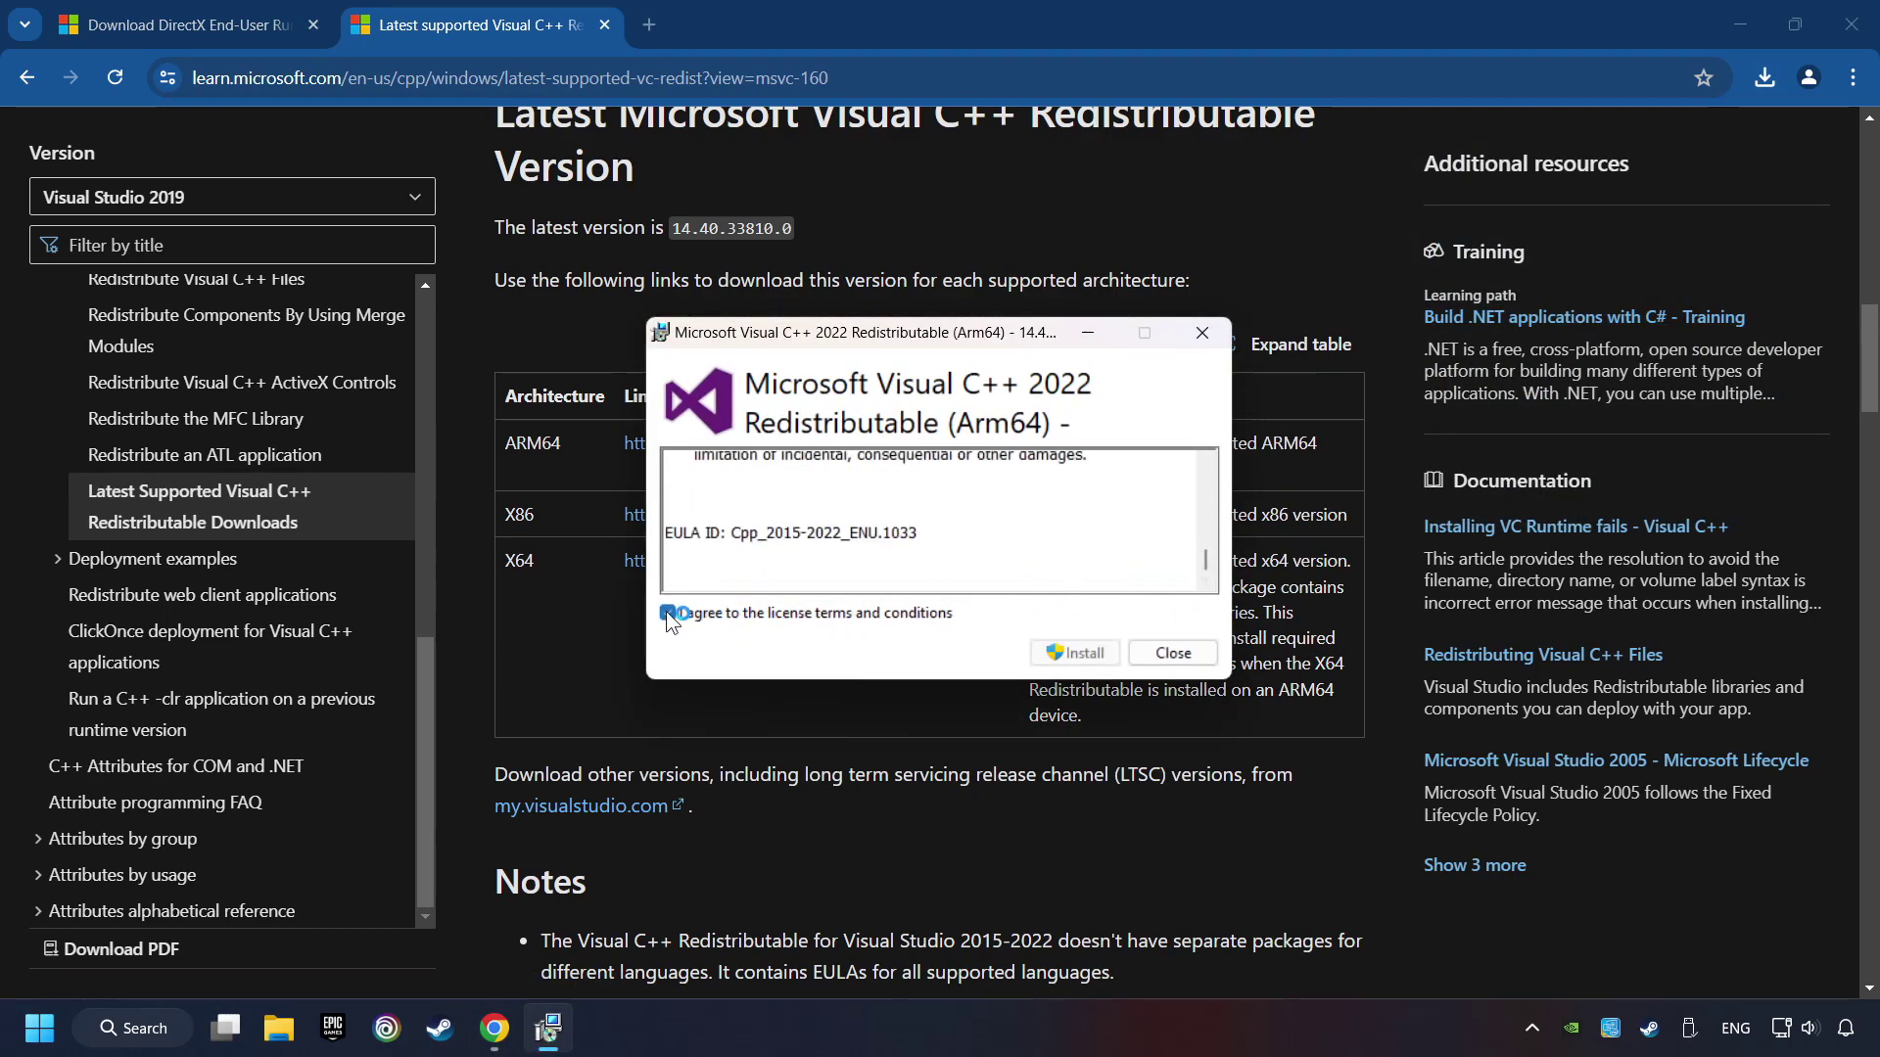
{"action": "left_click", "coordinate": [1077, 653]}
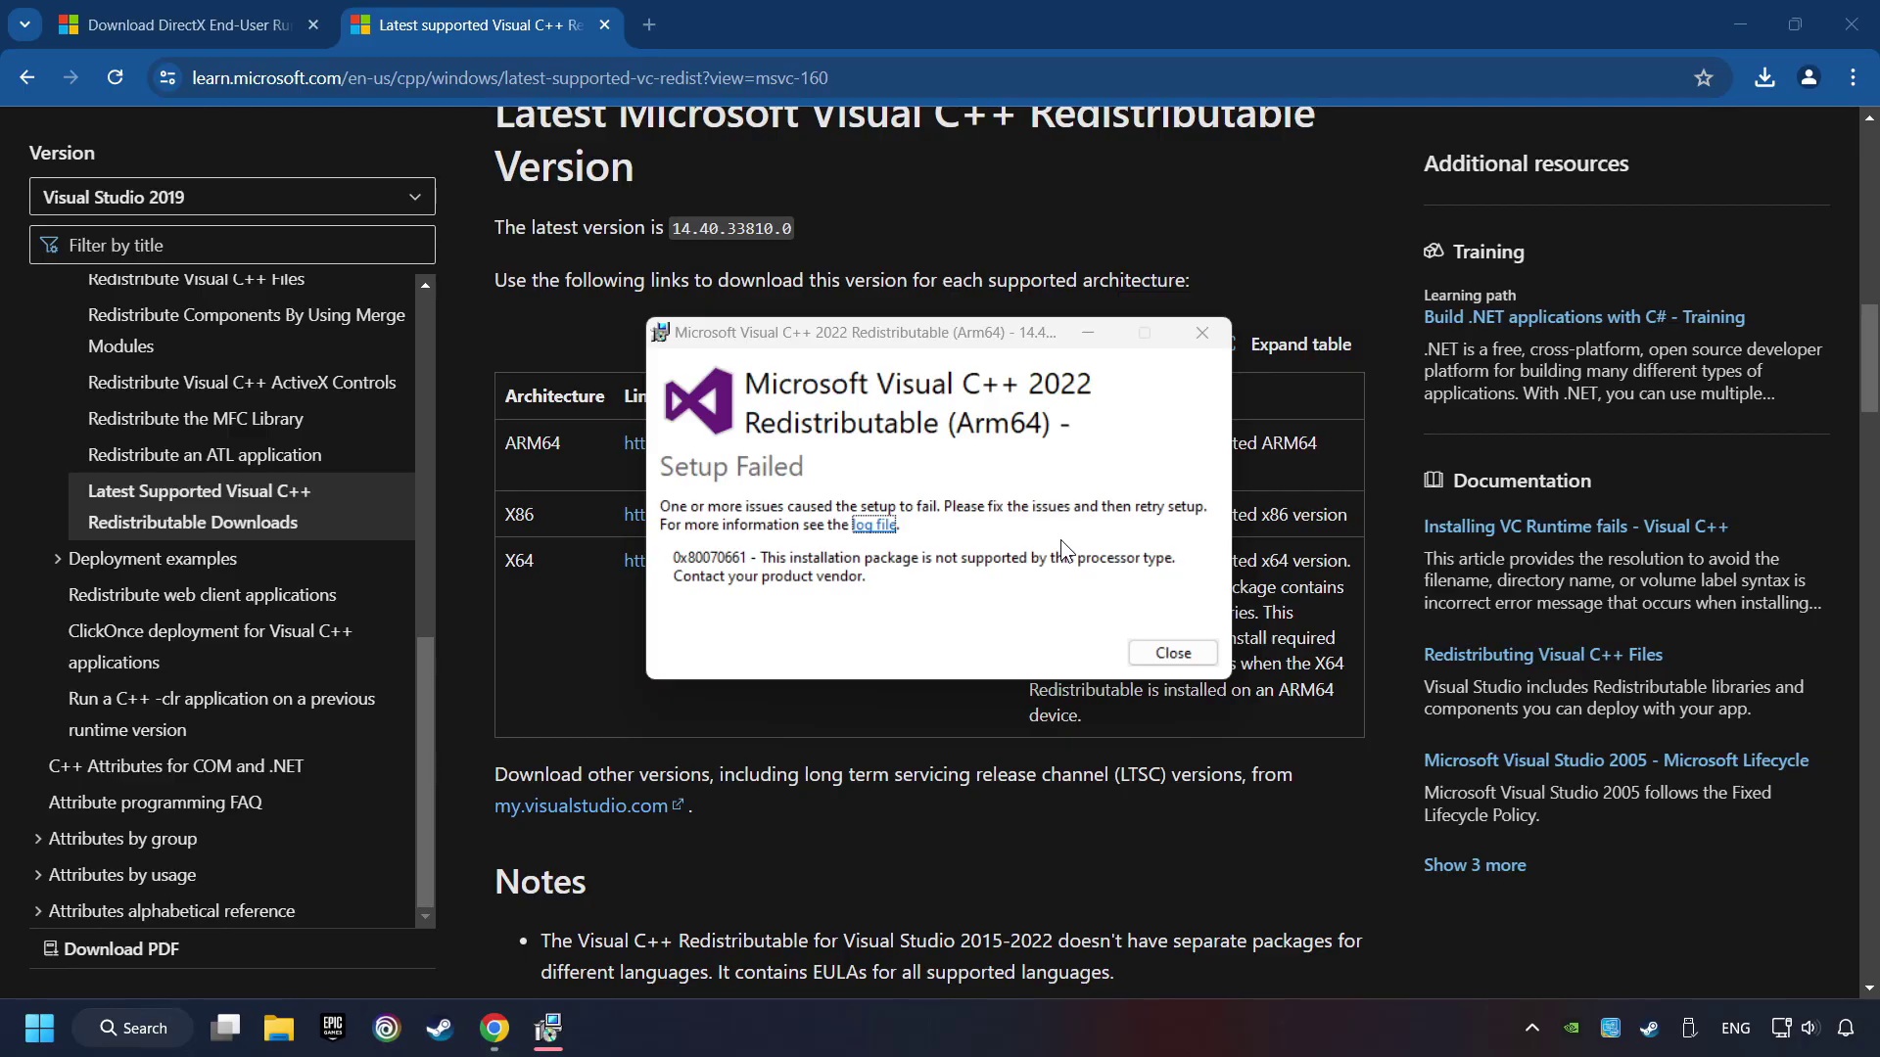
{"action": "left_click", "coordinate": [1171, 650]}
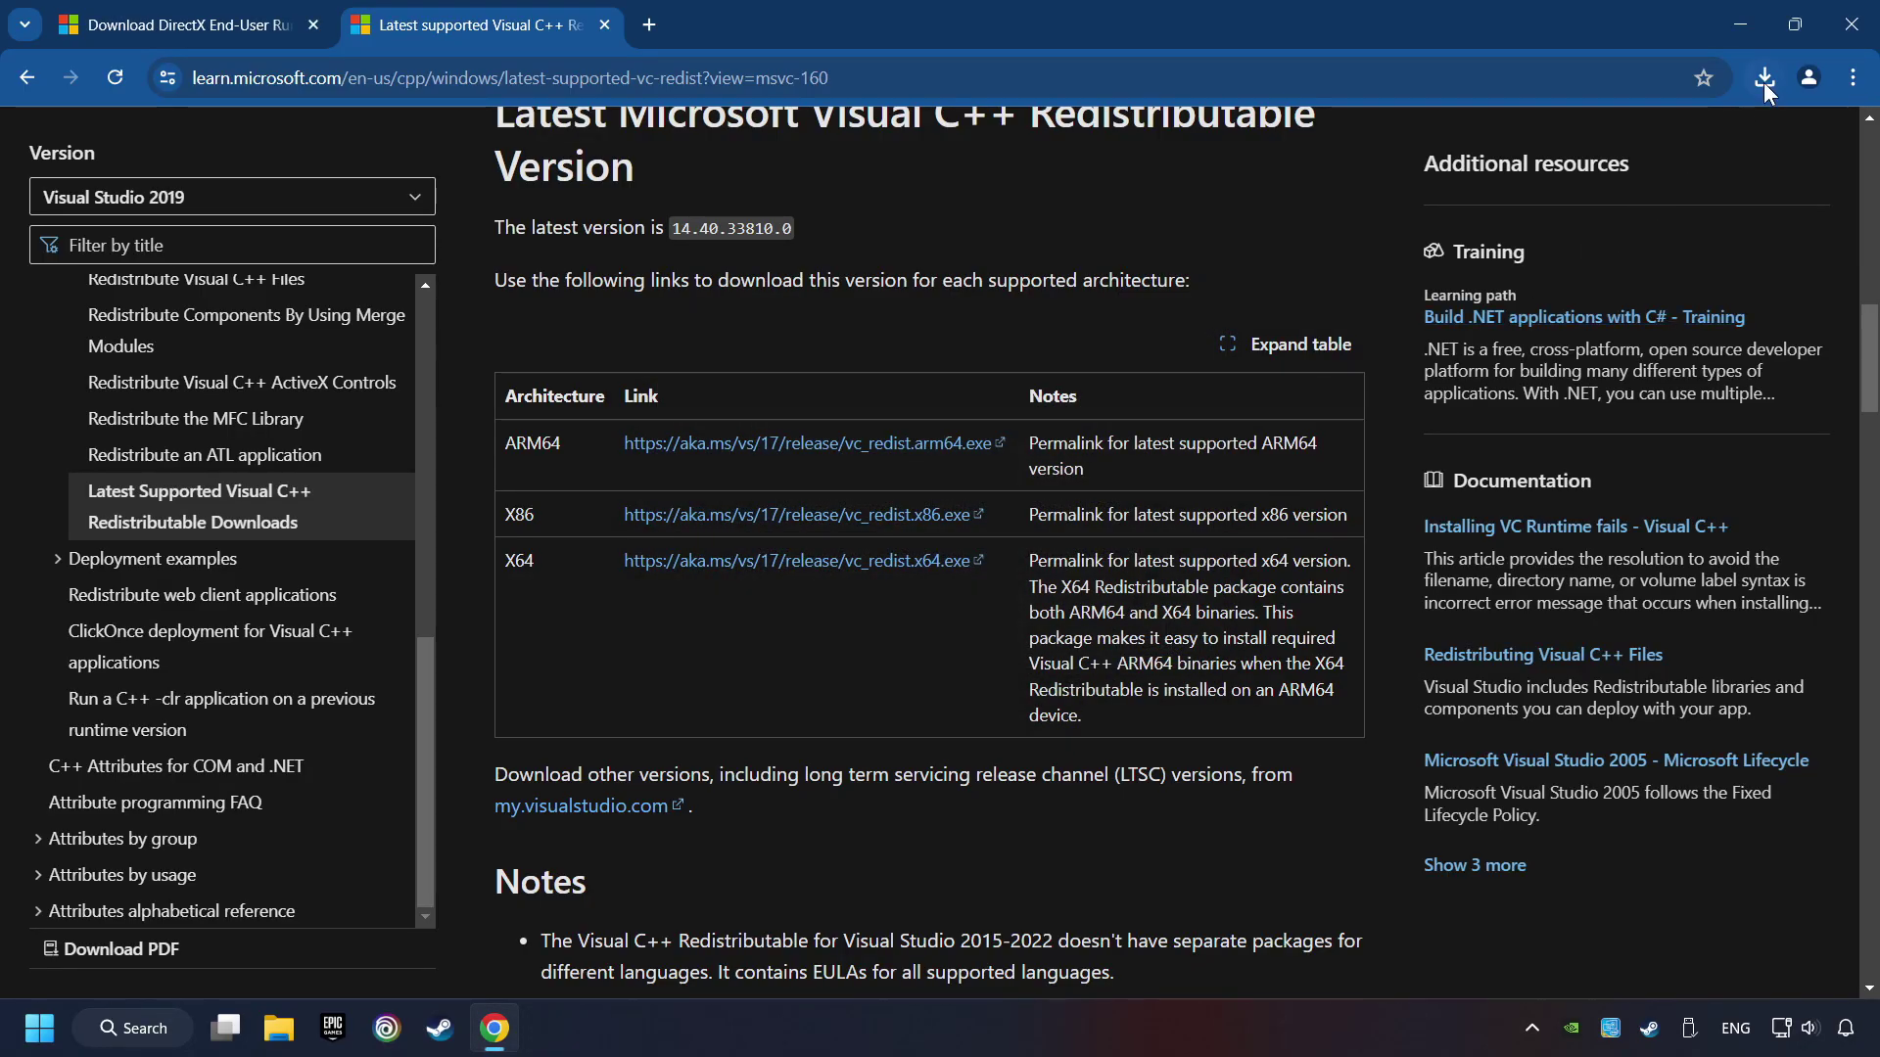
Run the downloaded VC_redist.x86.exe to install the Visual C++ 2015-2022 Redistributable (x86), and close its setup without restarting
{"action": "left_click", "coordinate": [1762, 84]}
{"action": "left_click", "coordinate": [1570, 238]}
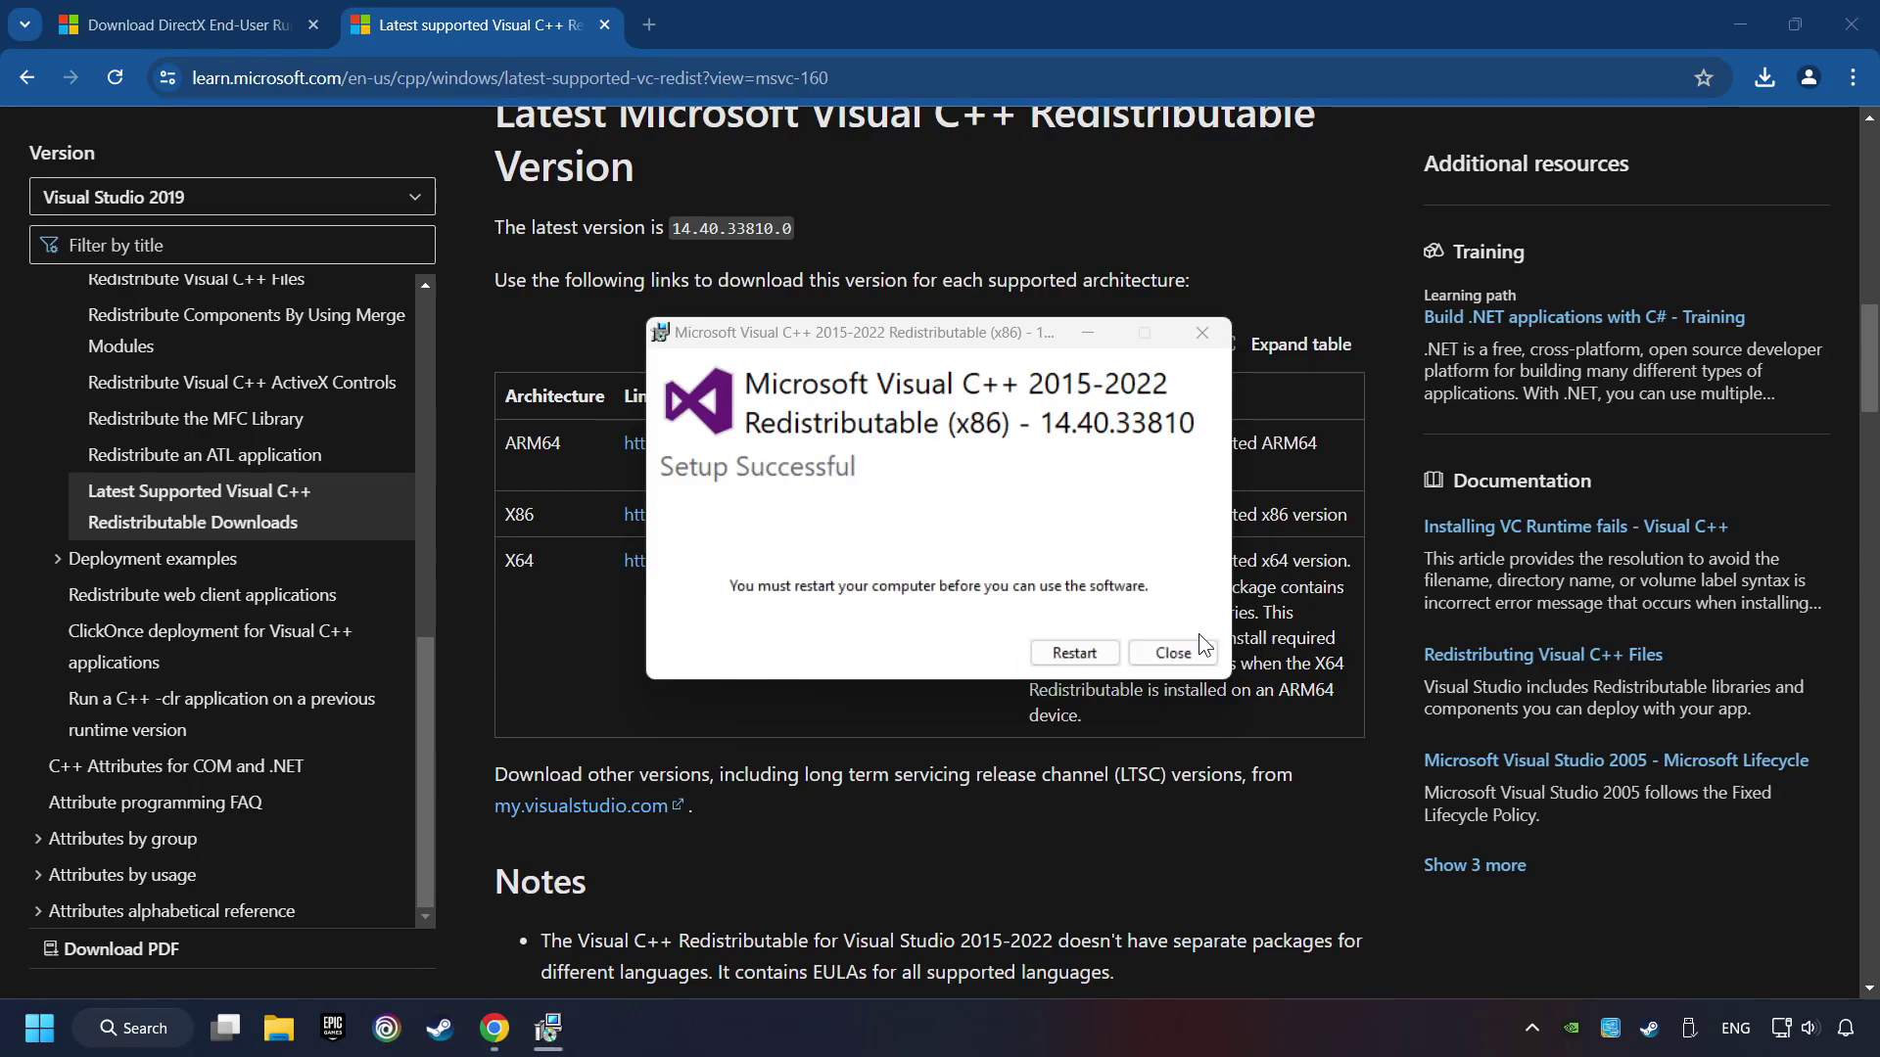
{"action": "left_click", "coordinate": [1172, 653]}
Run the downloaded VC_redist.x64.exe to install the Visual C++ 2015-2022 Redistributable (x64), and restart the computer from its setup
{"action": "left_click", "coordinate": [1763, 77]}
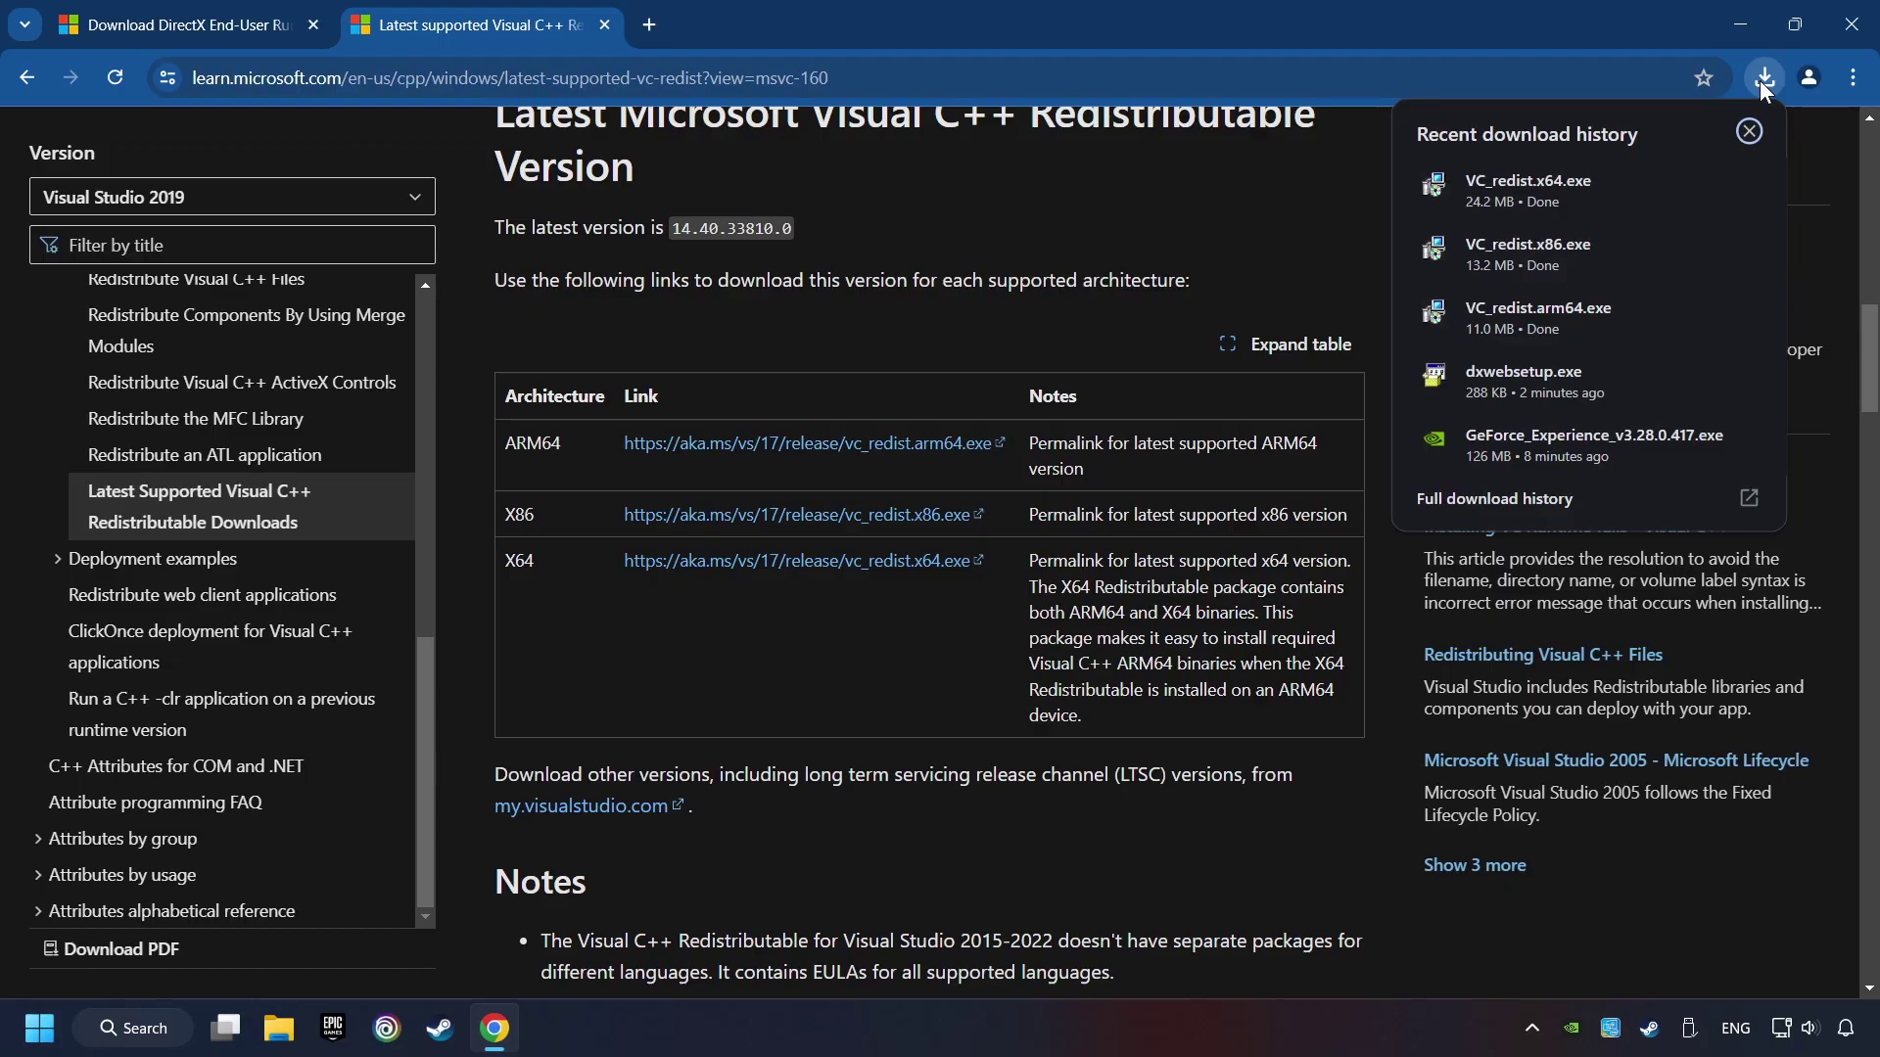
{"action": "left_click", "coordinate": [1605, 179]}
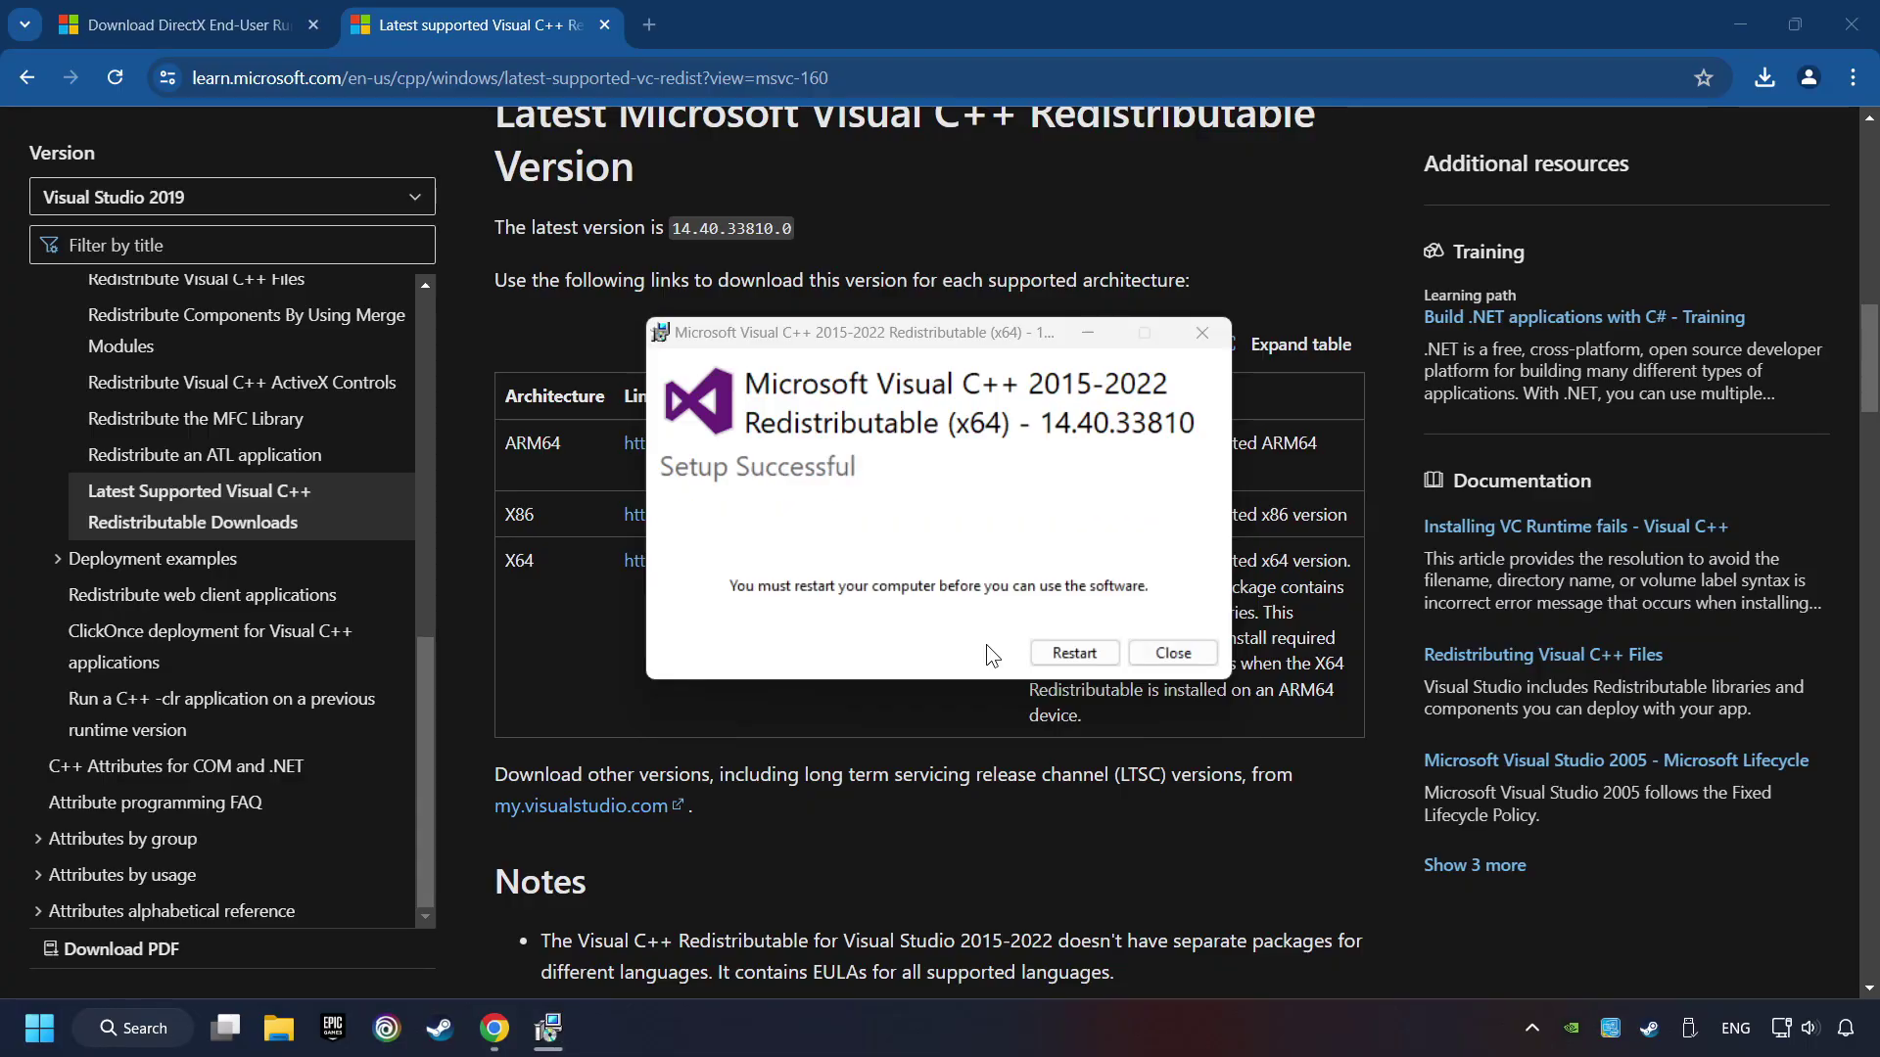
{"action": "left_click", "coordinate": [1074, 653]}
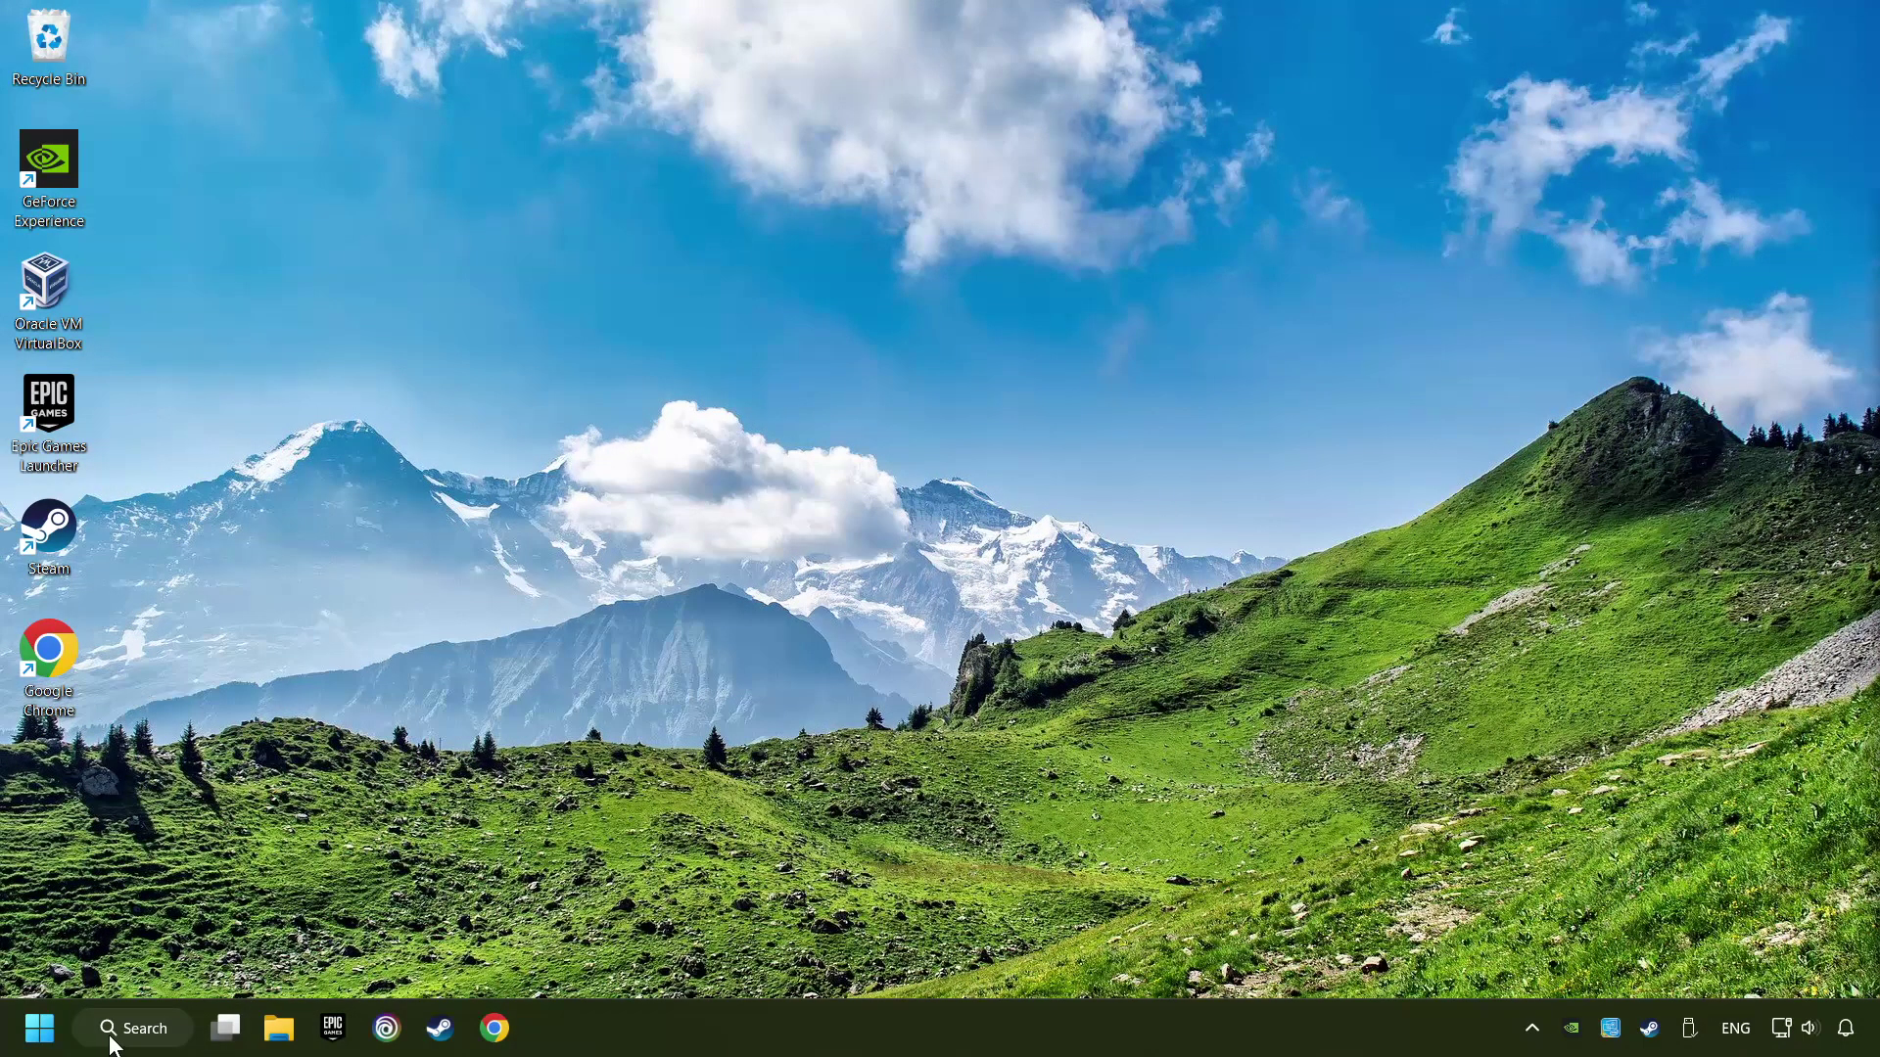
Open the Windows Update settings through a search for "updates", check for updates, and close Settings
{"action": "left_click", "coordinate": [138, 1028]}
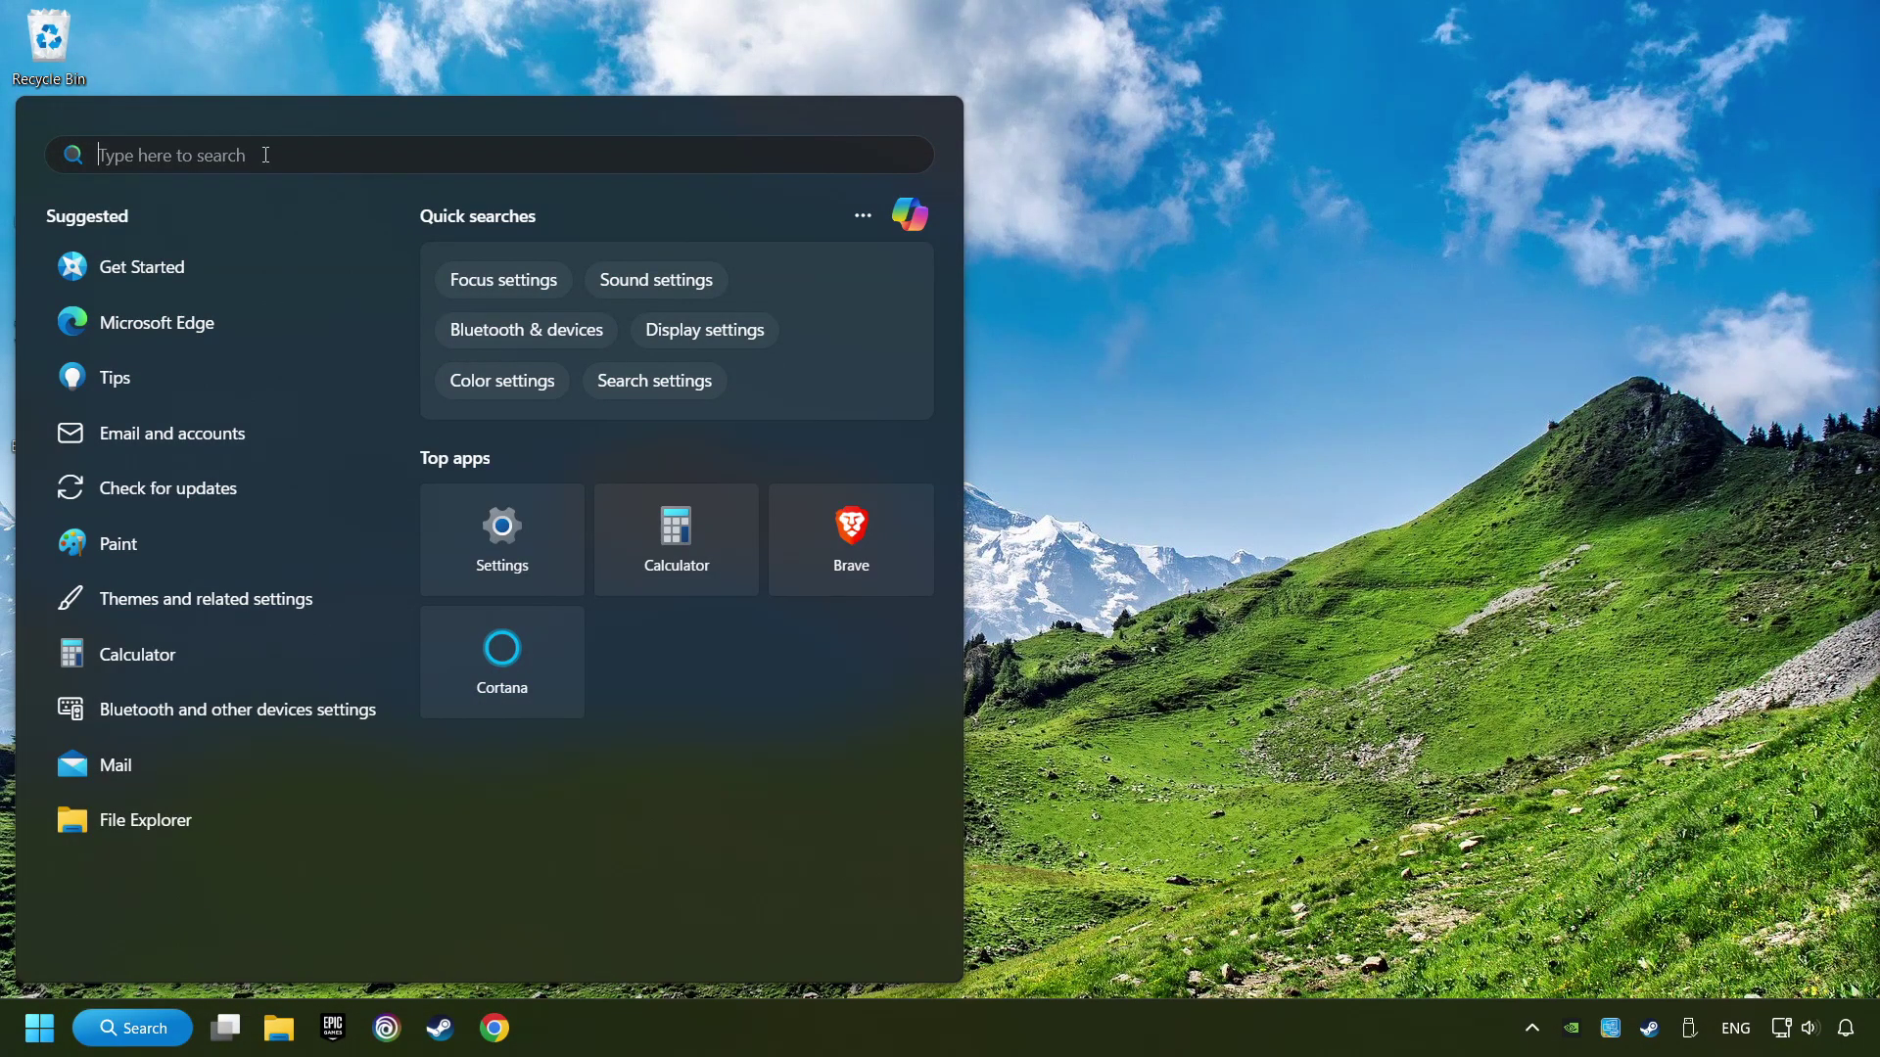
{"action": "type", "text": "updates"}
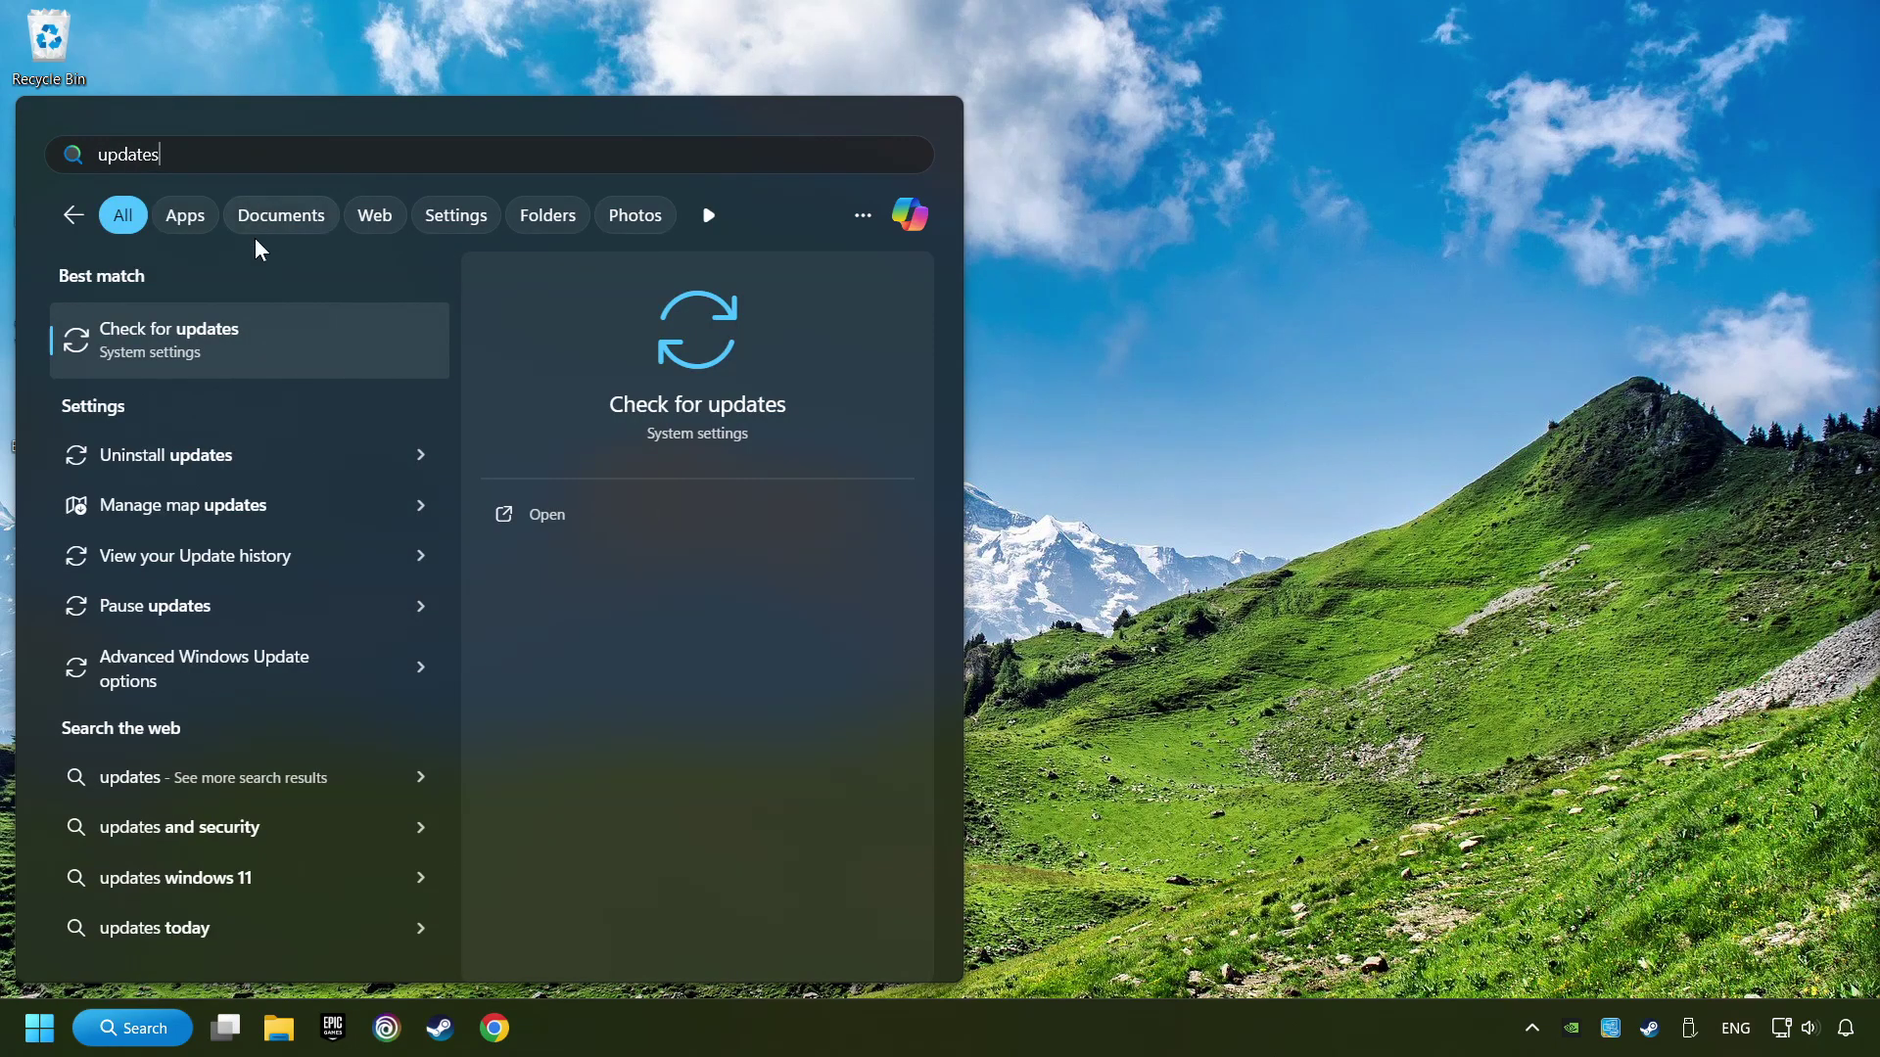
{"action": "left_click", "coordinate": [355, 342]}
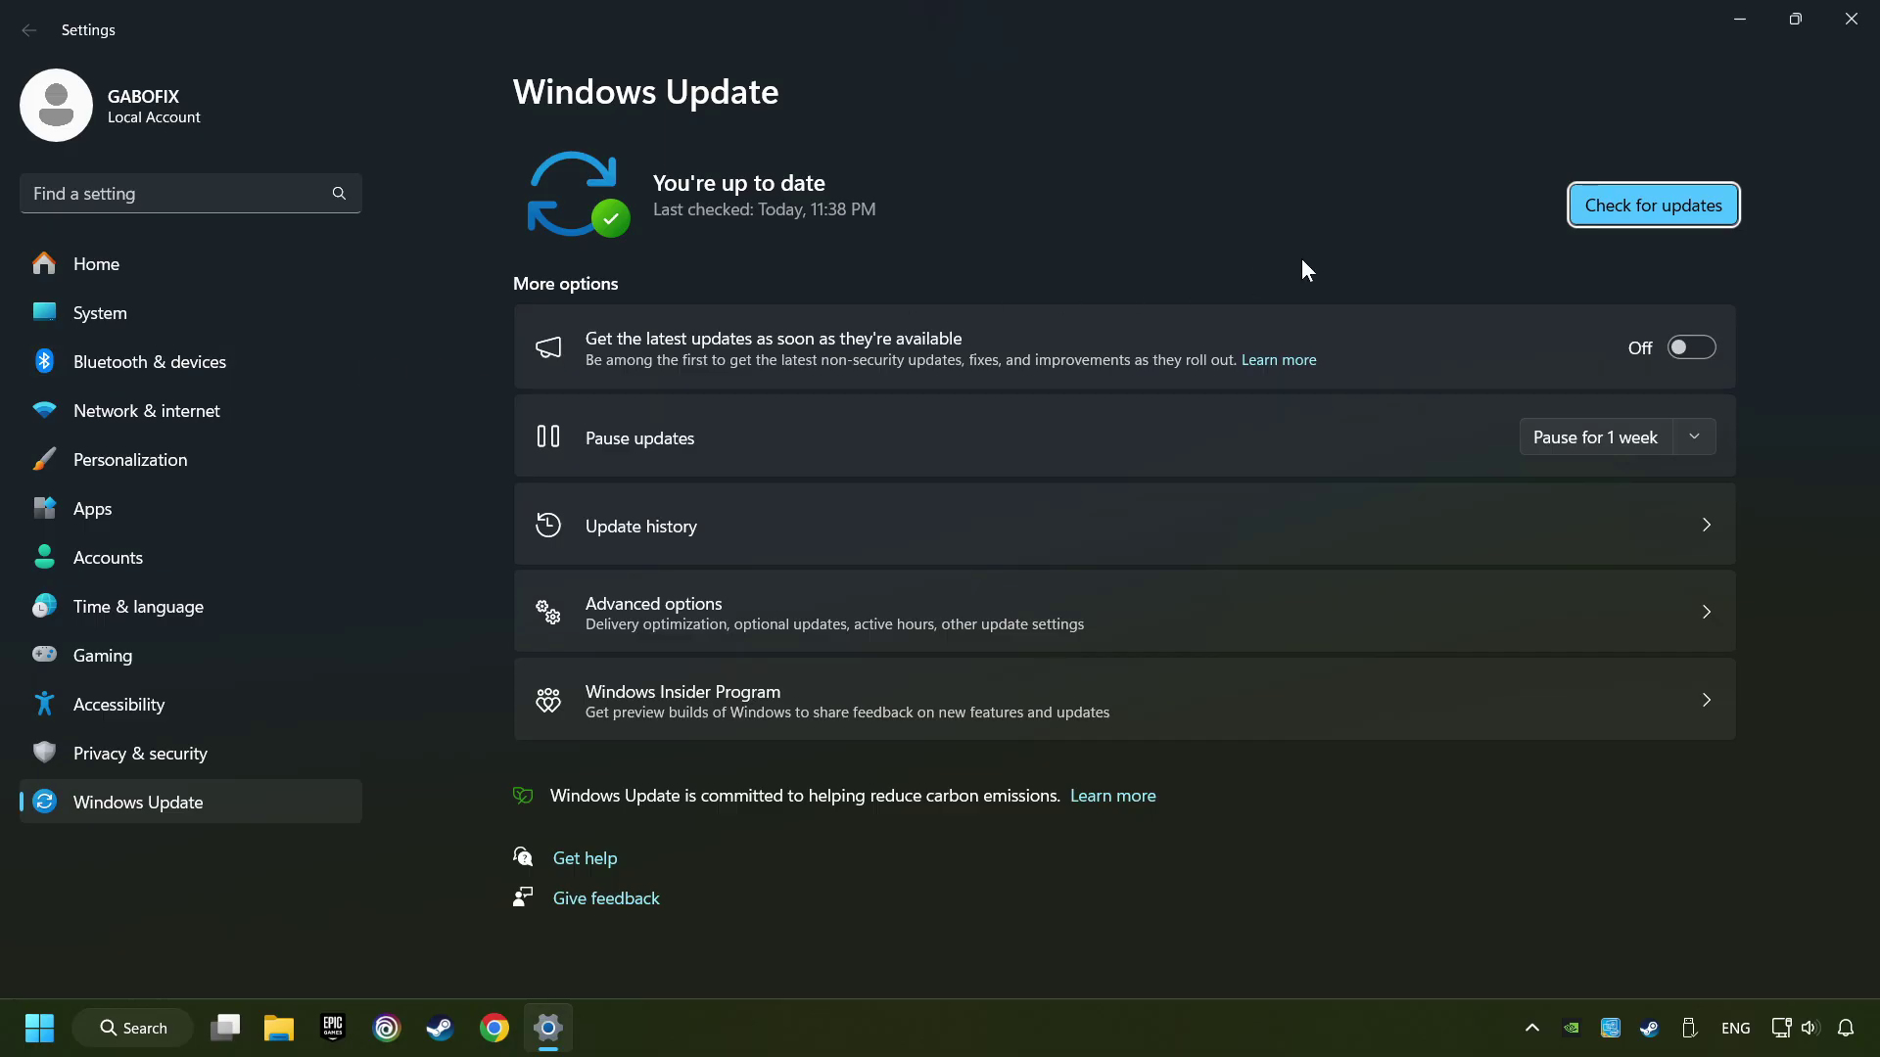
{"action": "left_click", "coordinate": [1672, 214]}
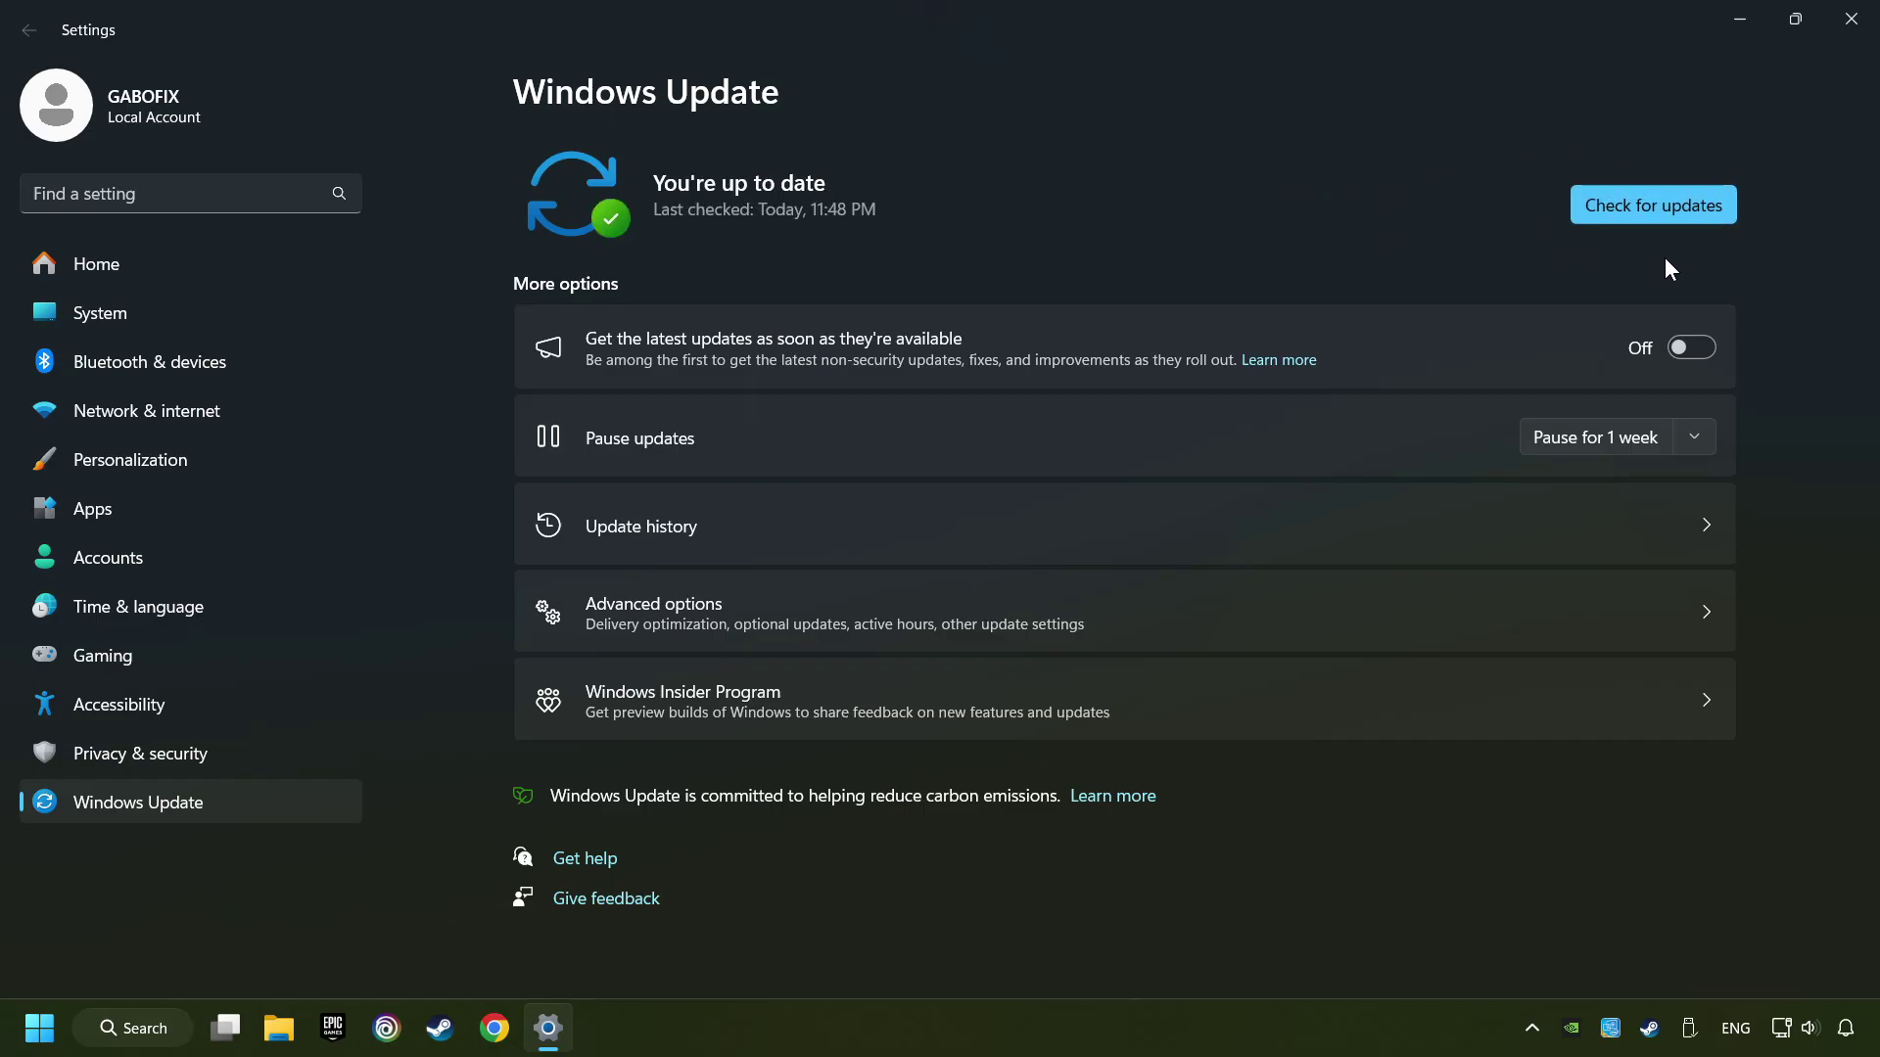
{"action": "left_click", "coordinate": [1848, 37]}
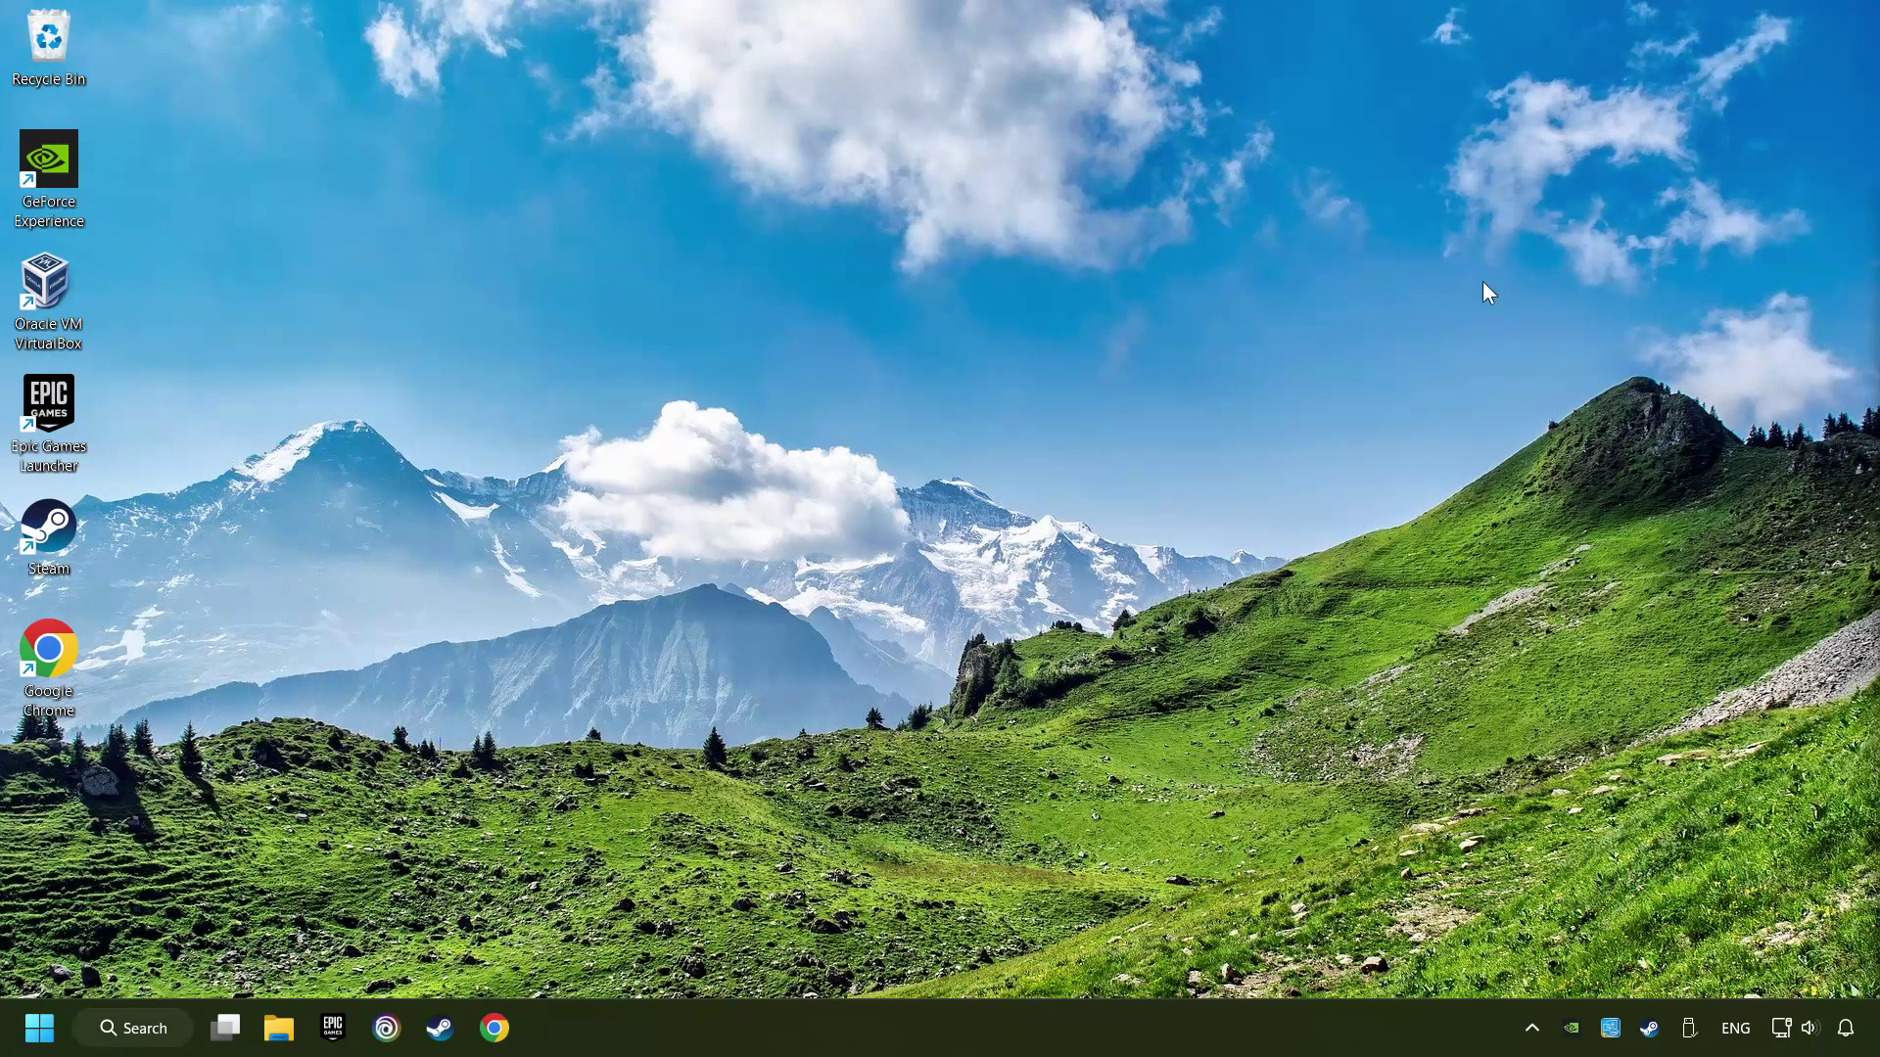
In Task Manager, disable the startup apps Microsoft To Do, Microsoft Teams (personal), jusched.exe, EpicGamesLauncher.exe and browser_assistant.exe, and close it
{"action": "right_click", "coordinate": [926, 1026]}
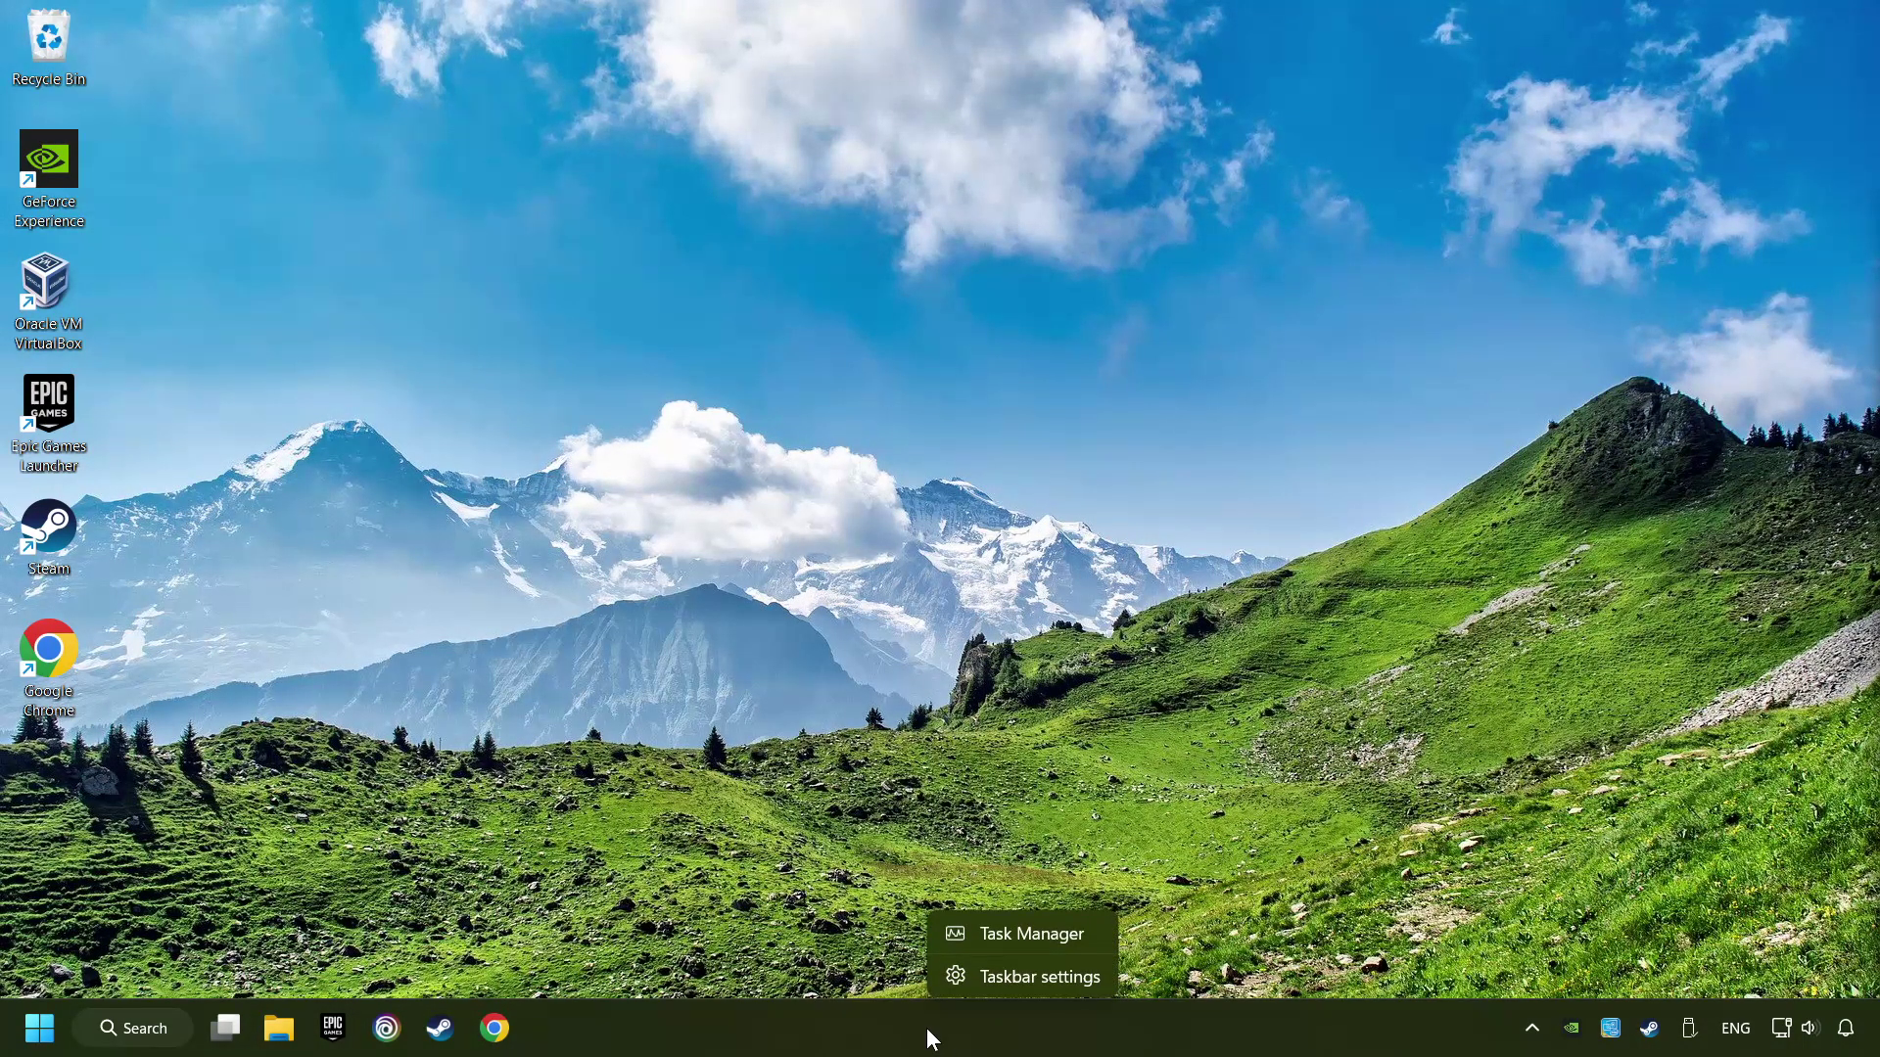
{"action": "left_click", "coordinate": [1073, 934]}
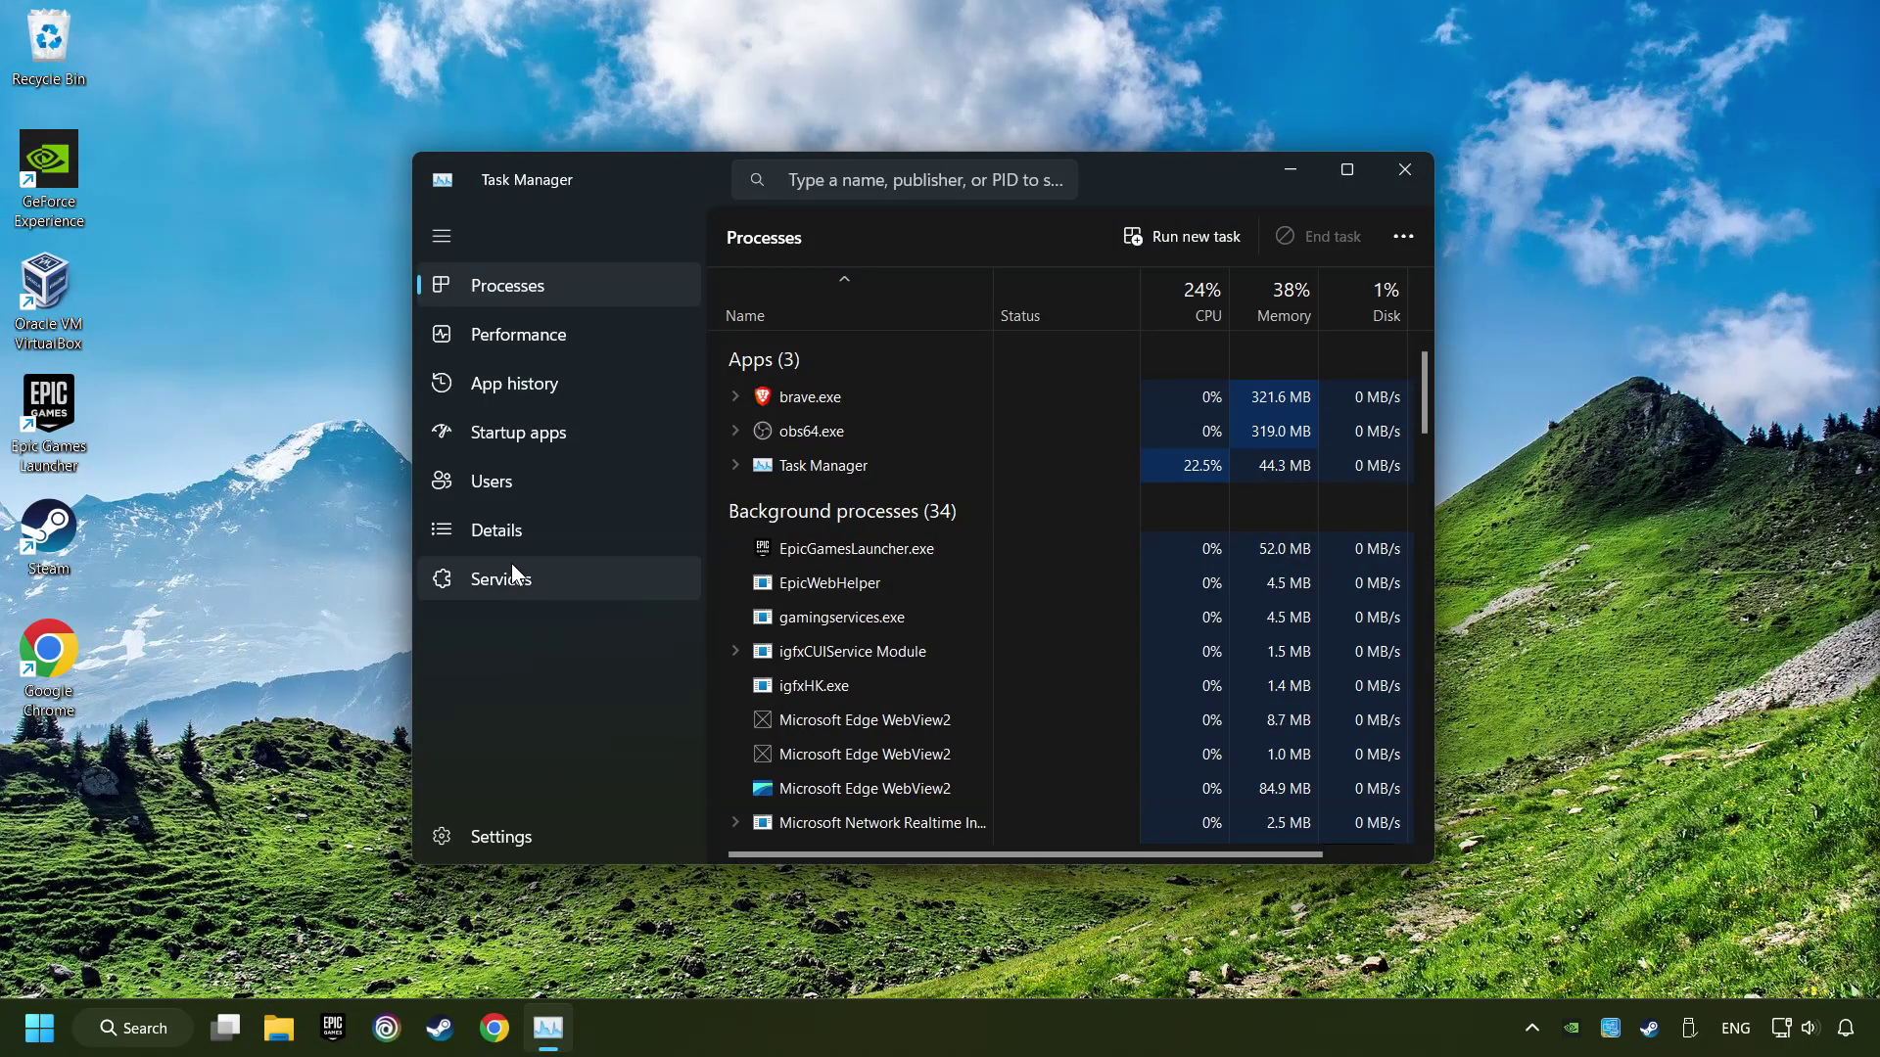
{"action": "left_click", "coordinate": [605, 436]}
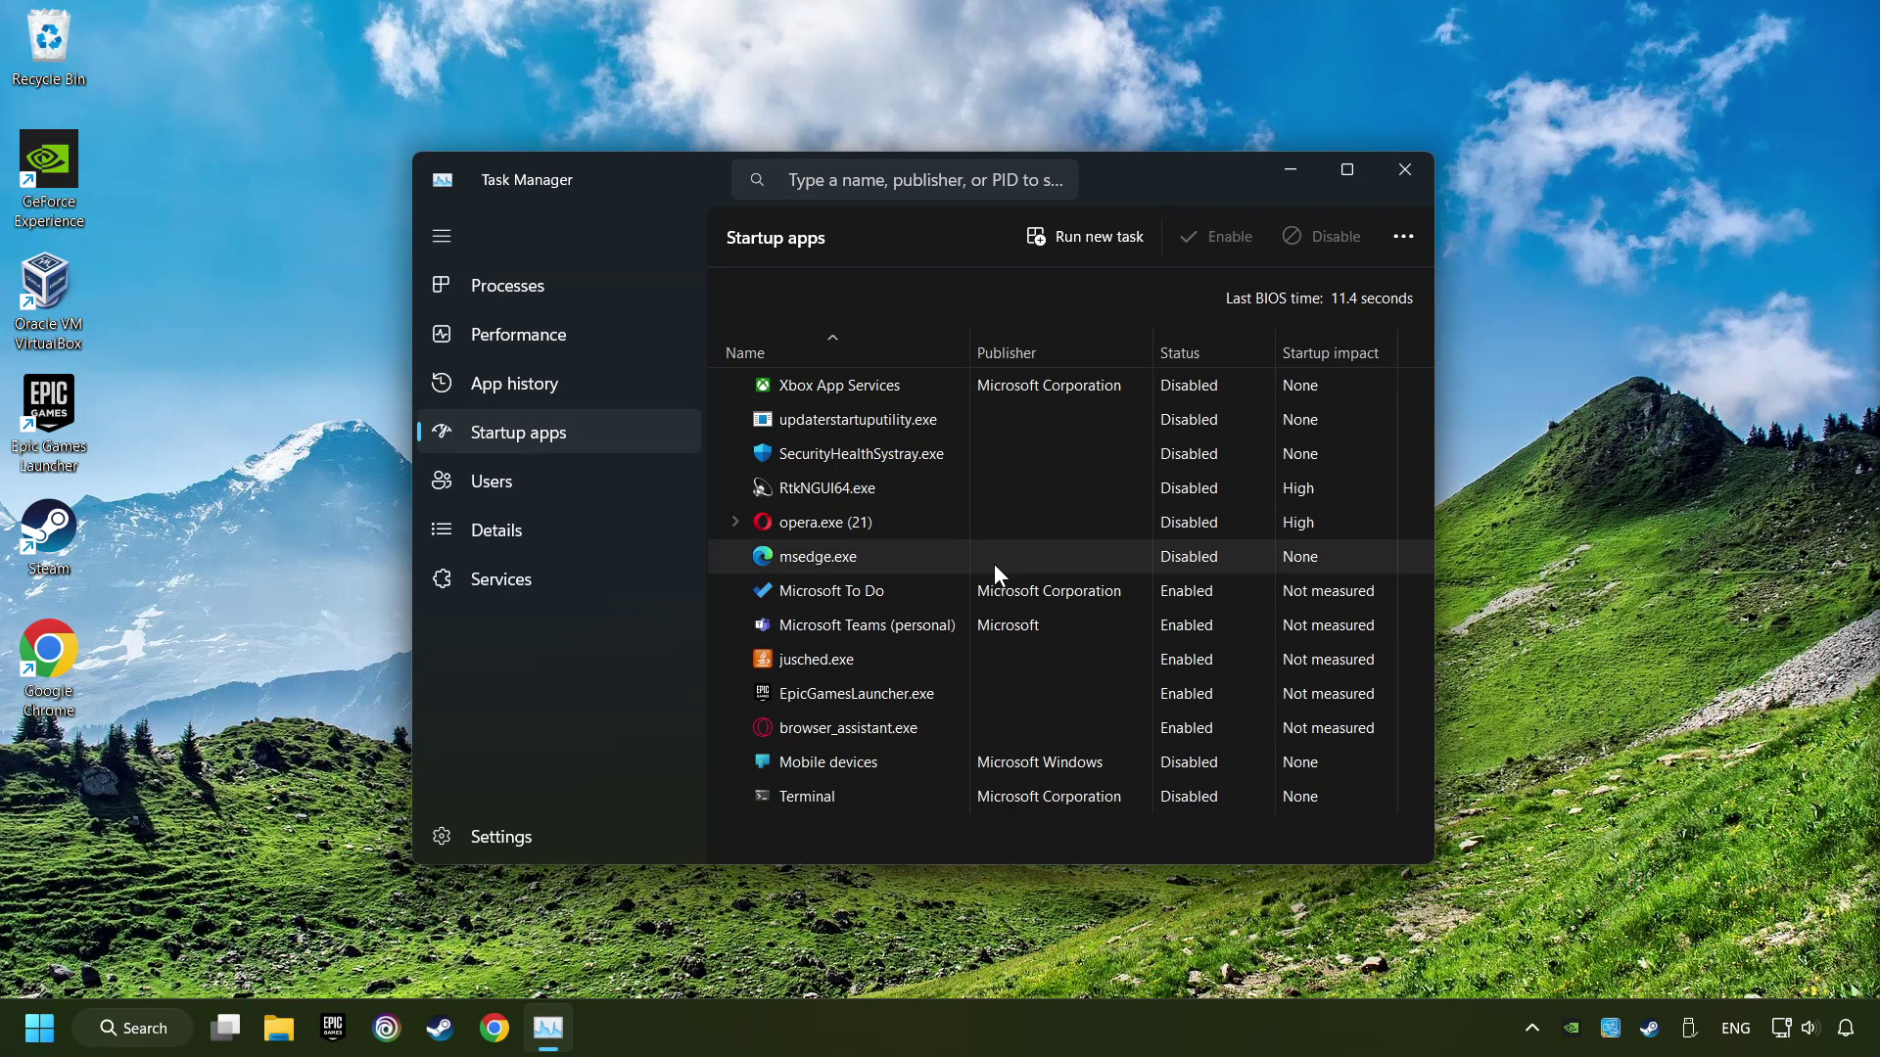
{"action": "left_click", "coordinate": [1020, 591]}
{"action": "left_click", "coordinate": [1324, 257]}
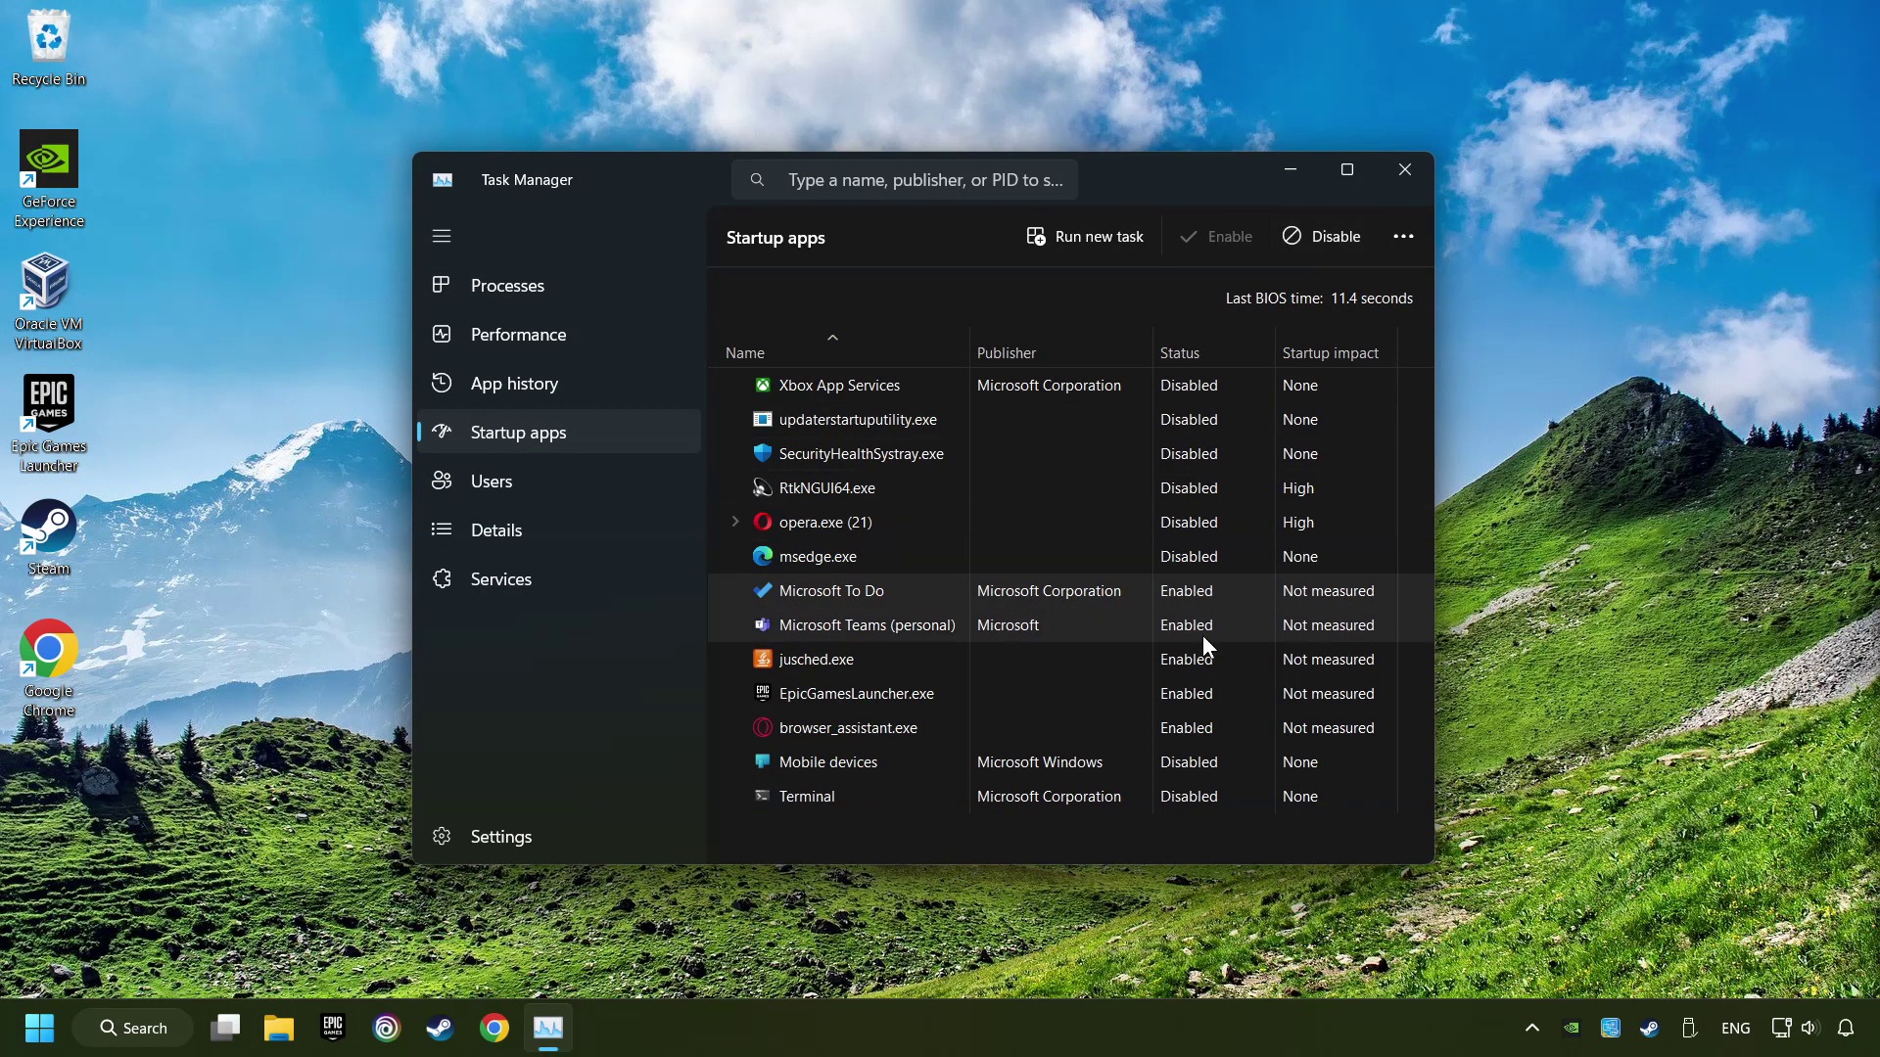
{"action": "left_click", "coordinate": [1202, 635]}
{"action": "left_click", "coordinate": [1321, 252]}
{"action": "left_click", "coordinate": [1322, 252]}
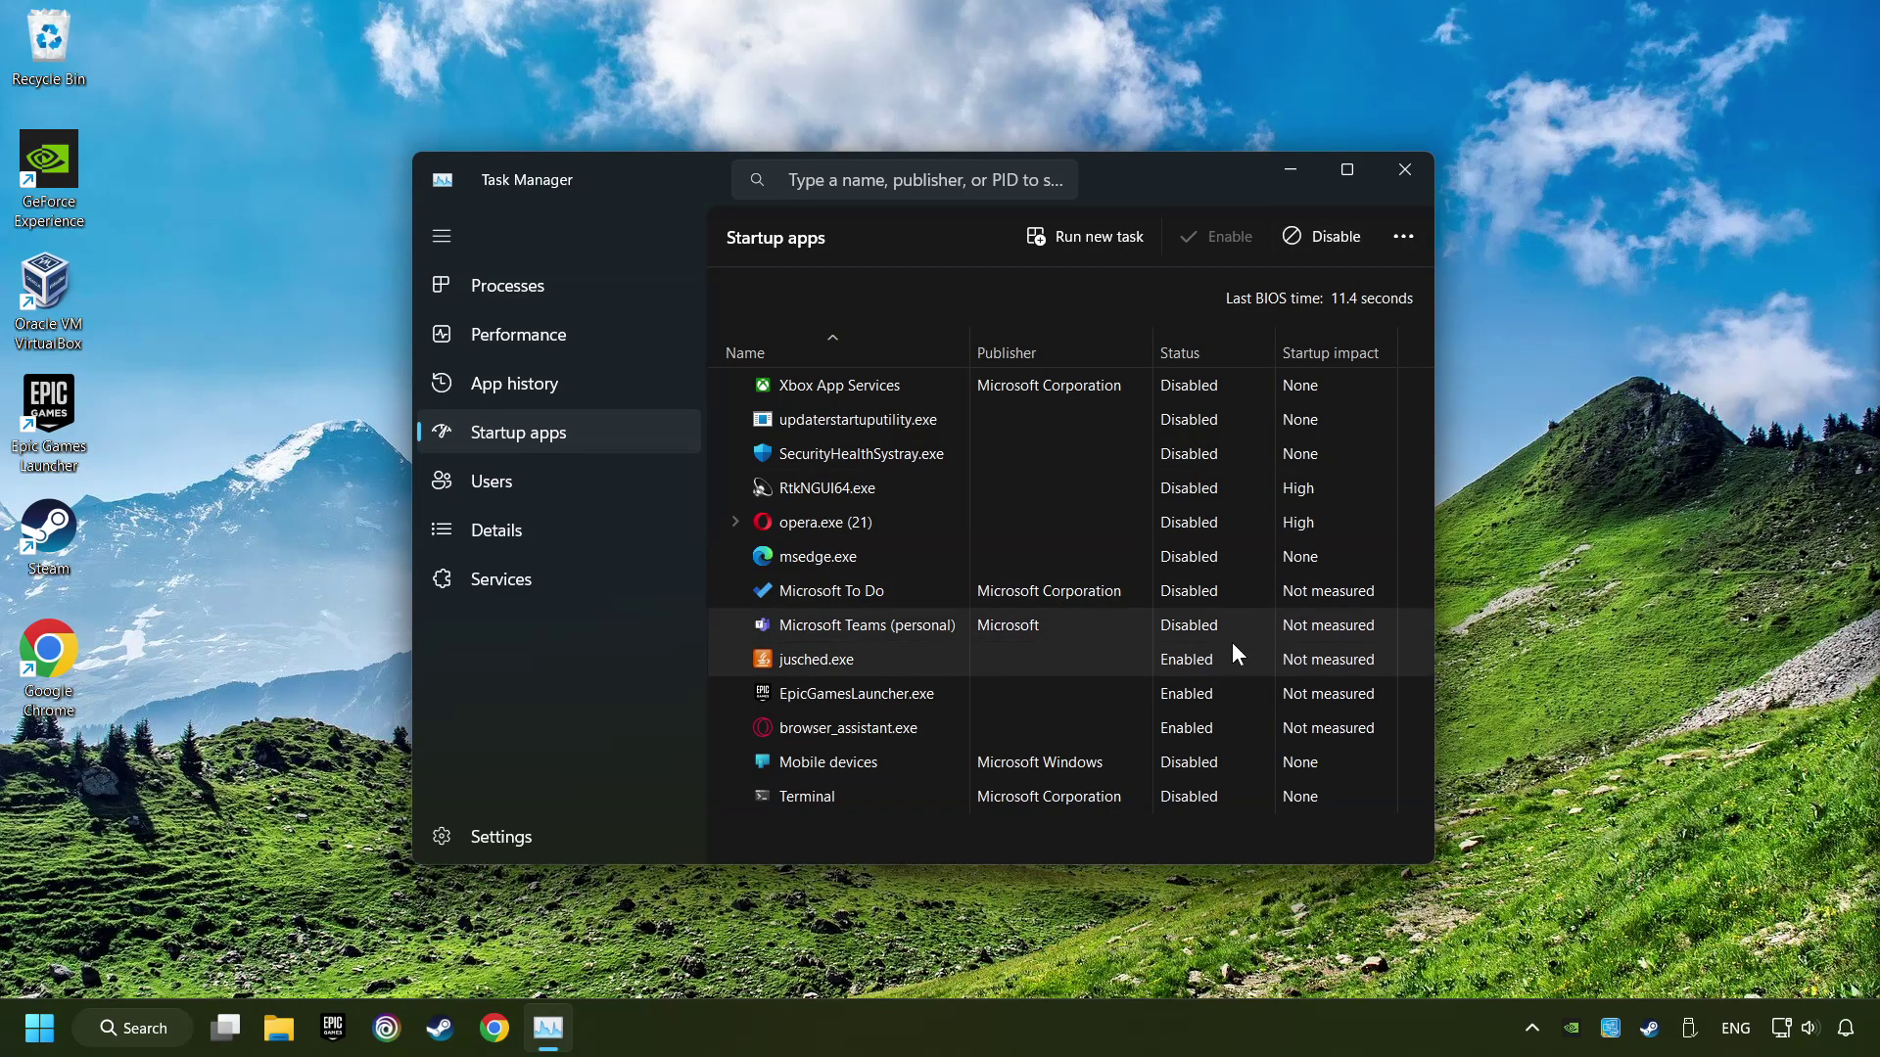
{"action": "left_click", "coordinate": [1337, 241]}
{"action": "left_click", "coordinate": [1261, 725]}
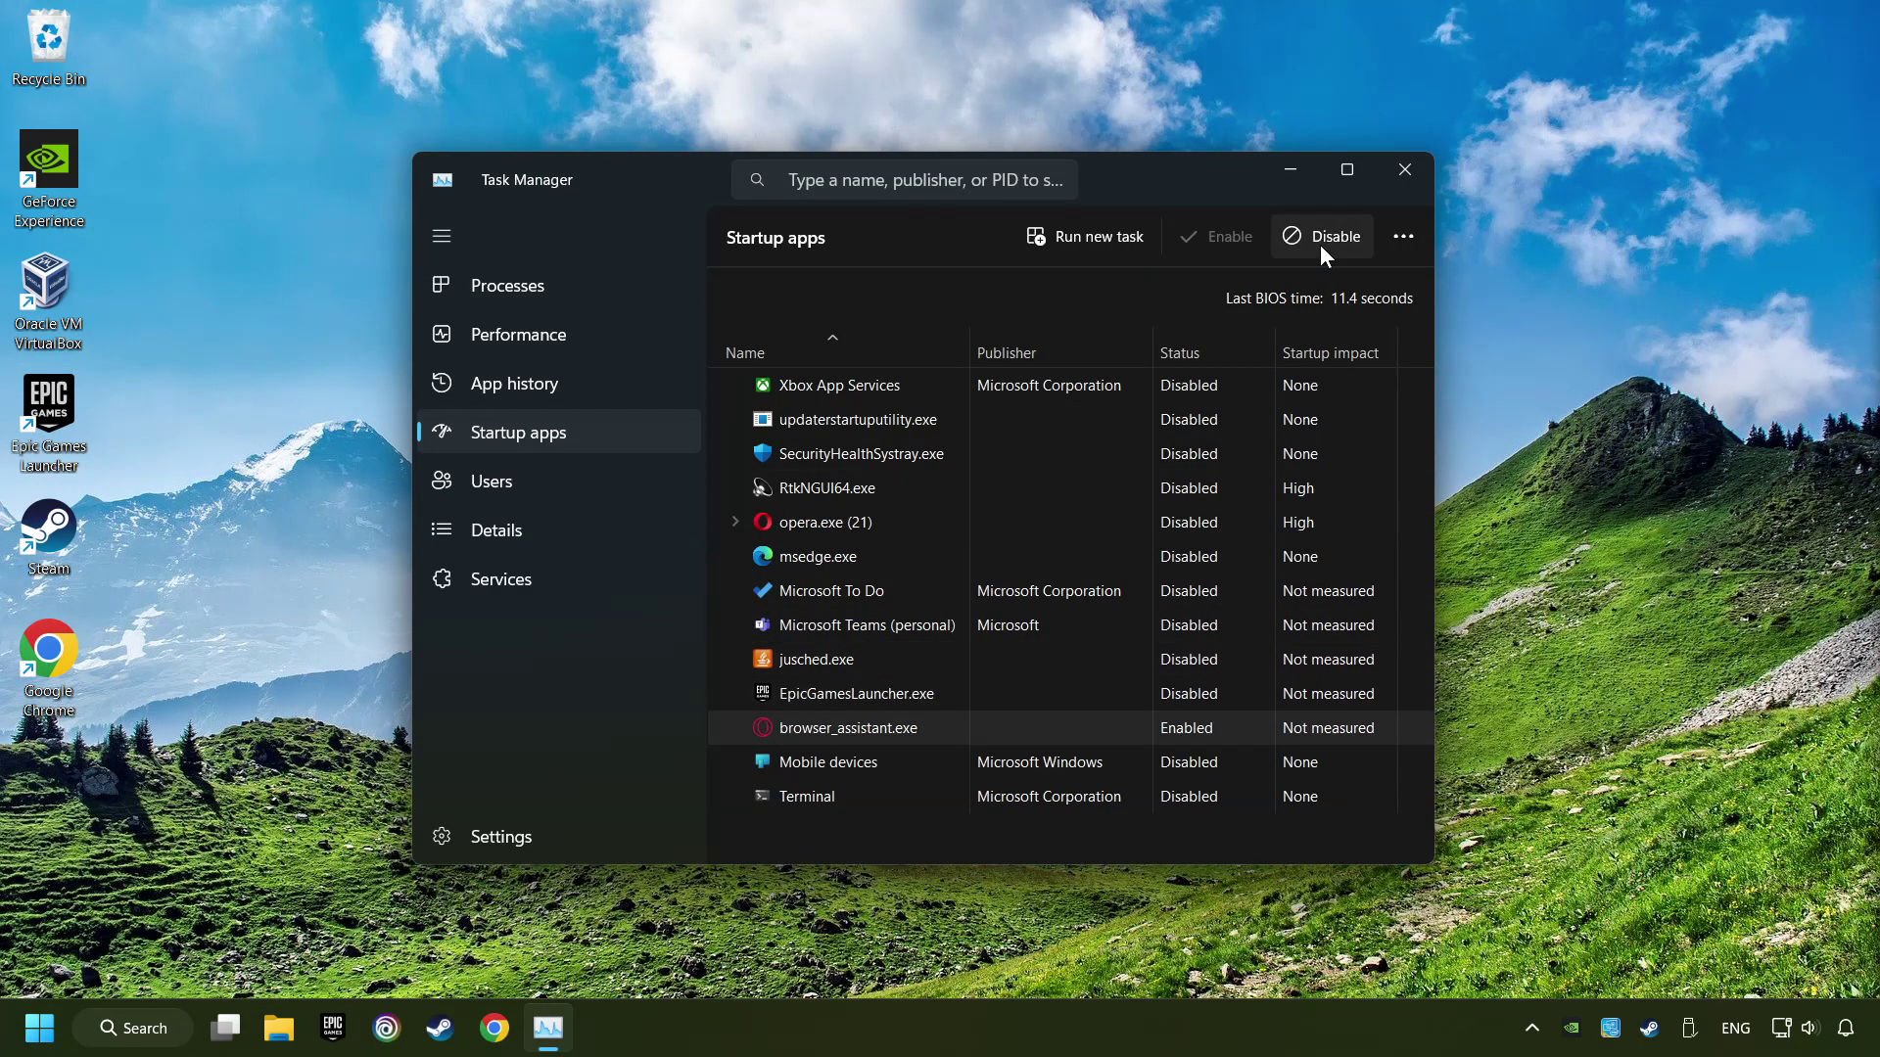
{"action": "left_click", "coordinate": [1319, 243]}
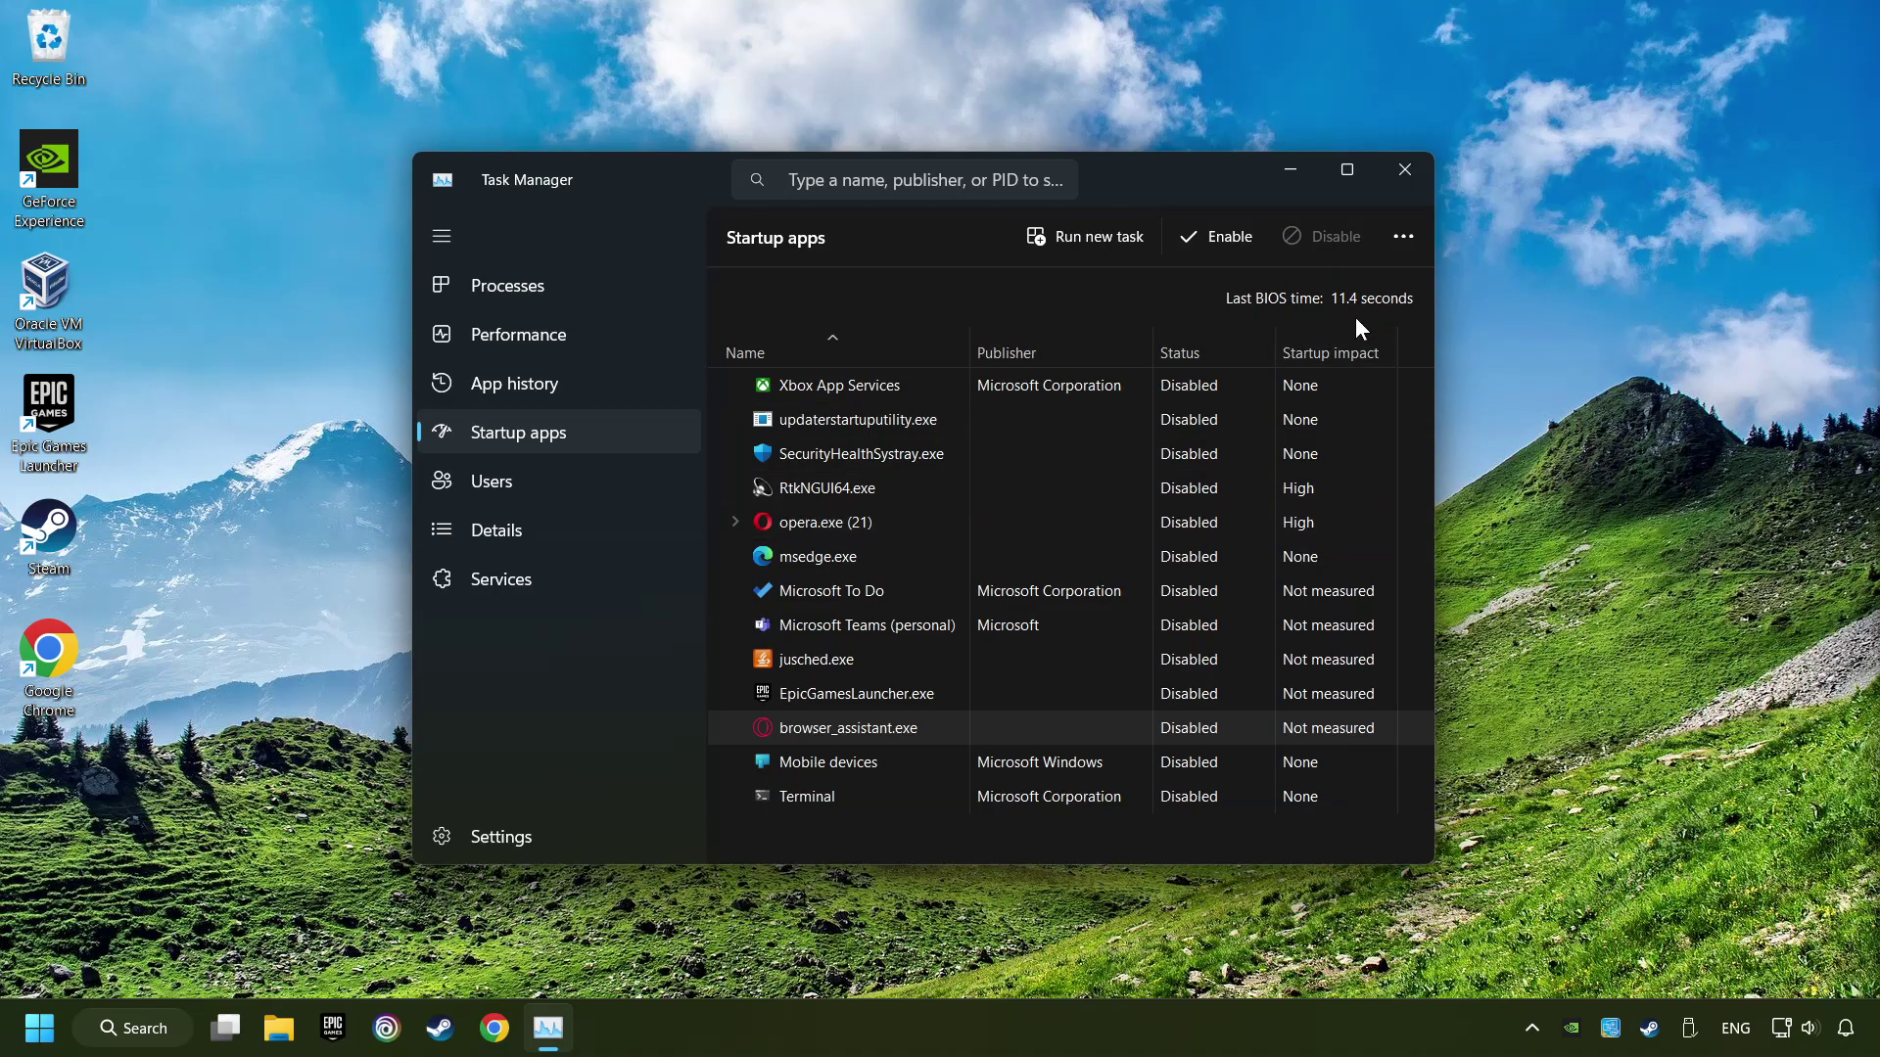
{"action": "left_click", "coordinate": [1400, 173]}
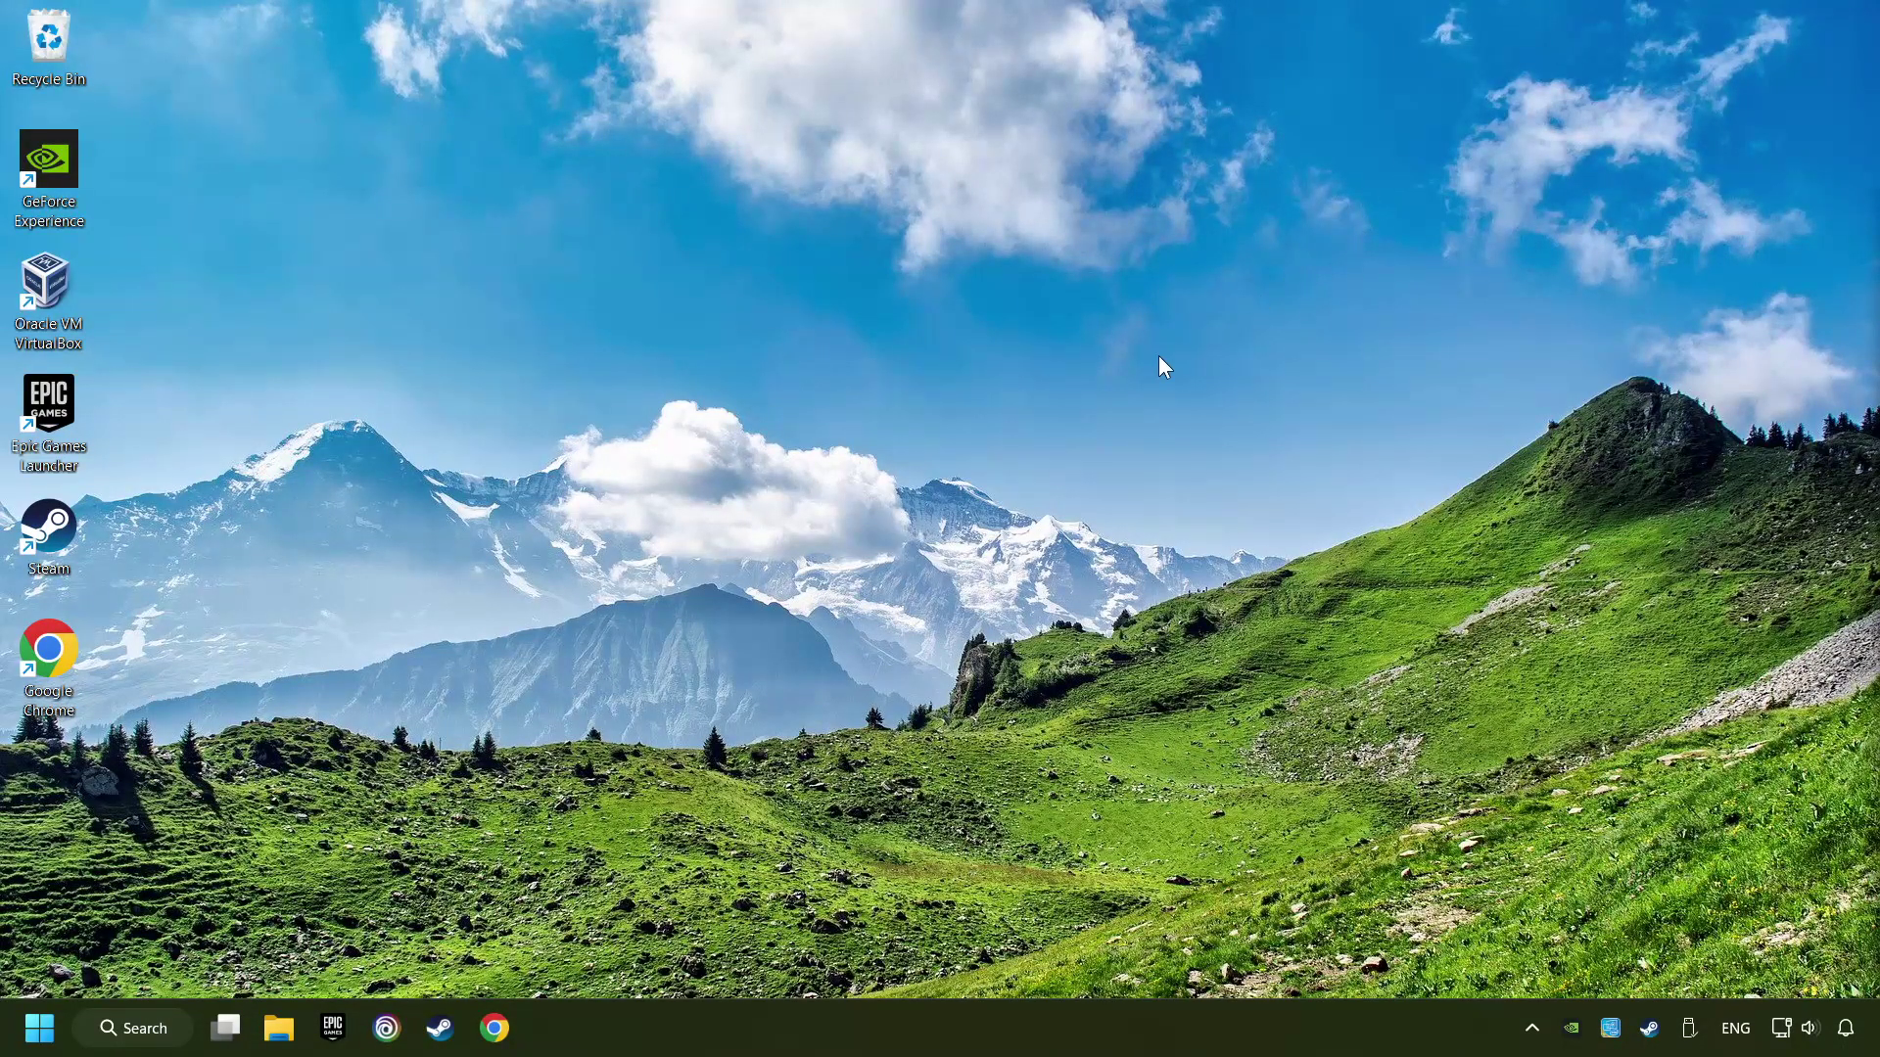
Open the Microsoft Defender Antivirus exclusions page in Windows Security's virus and threat protection settings, examine it, and close Windows Security
{"action": "left_click", "coordinate": [157, 1033]}
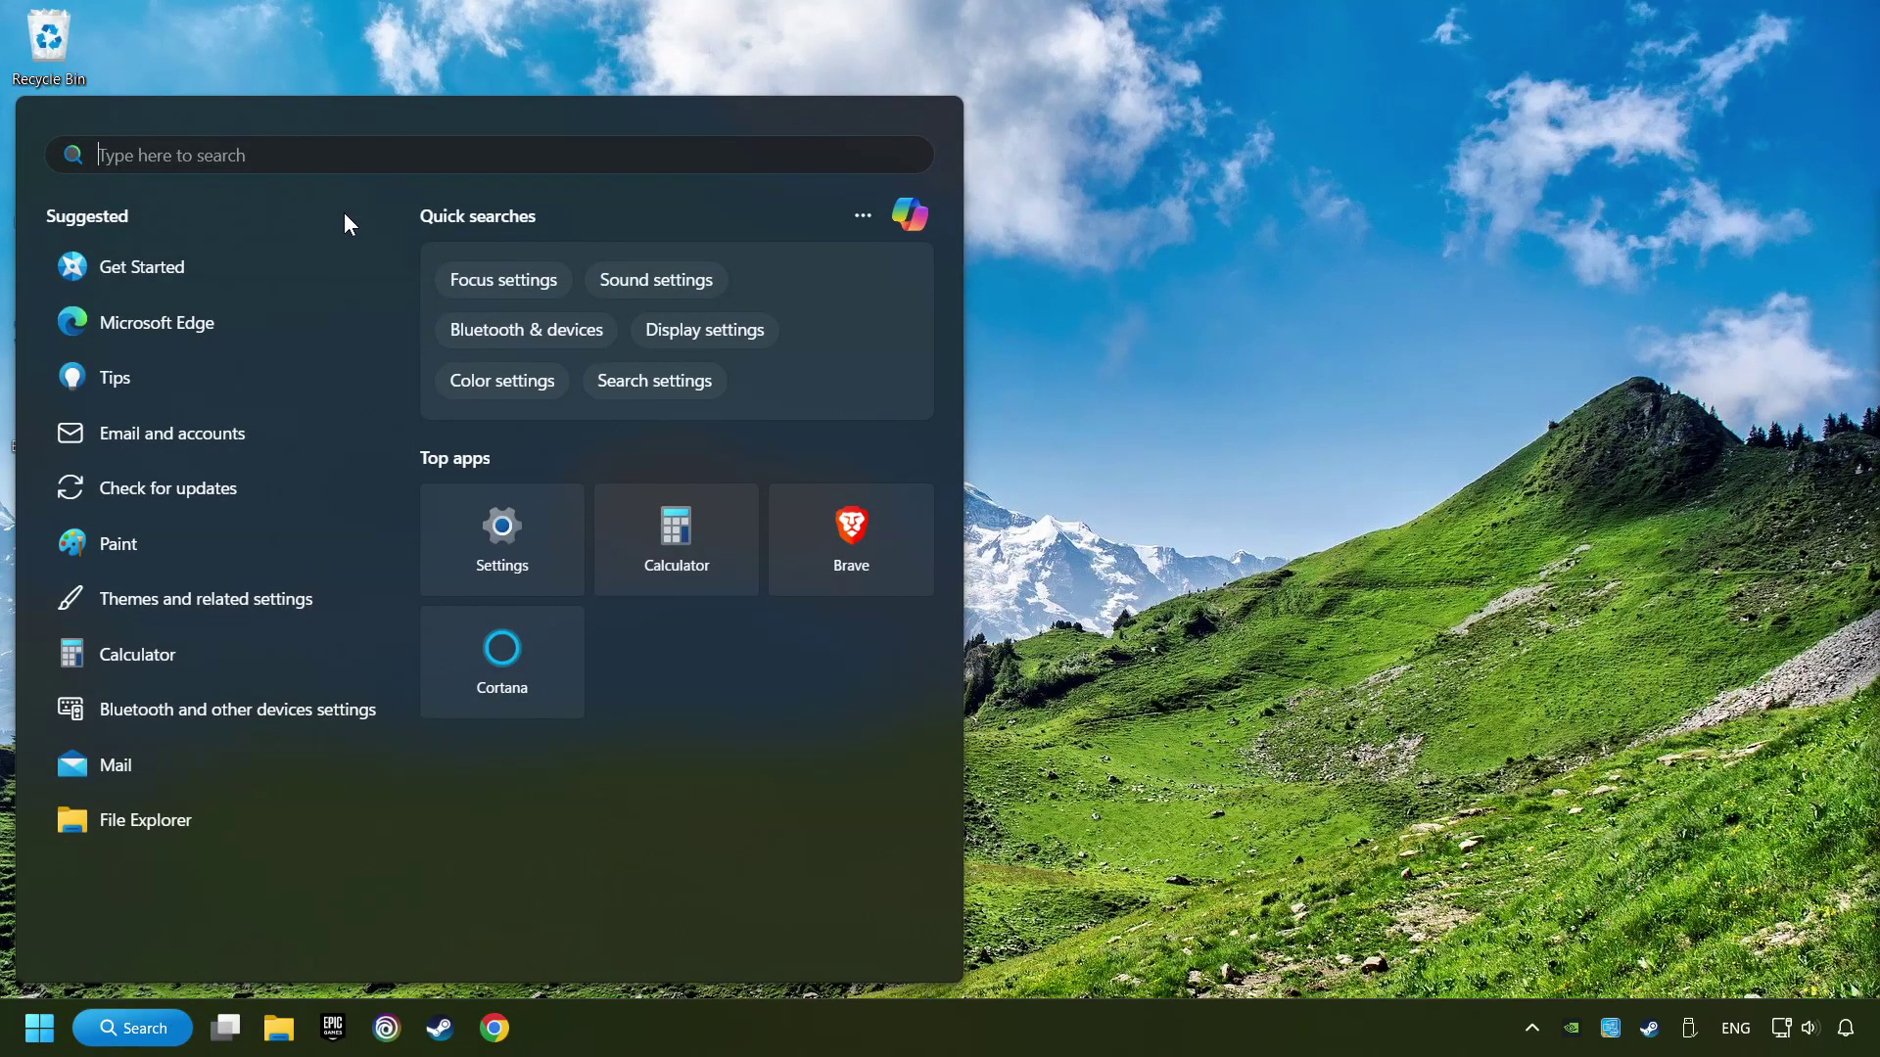
{"action": "type", "text": "windows se"}
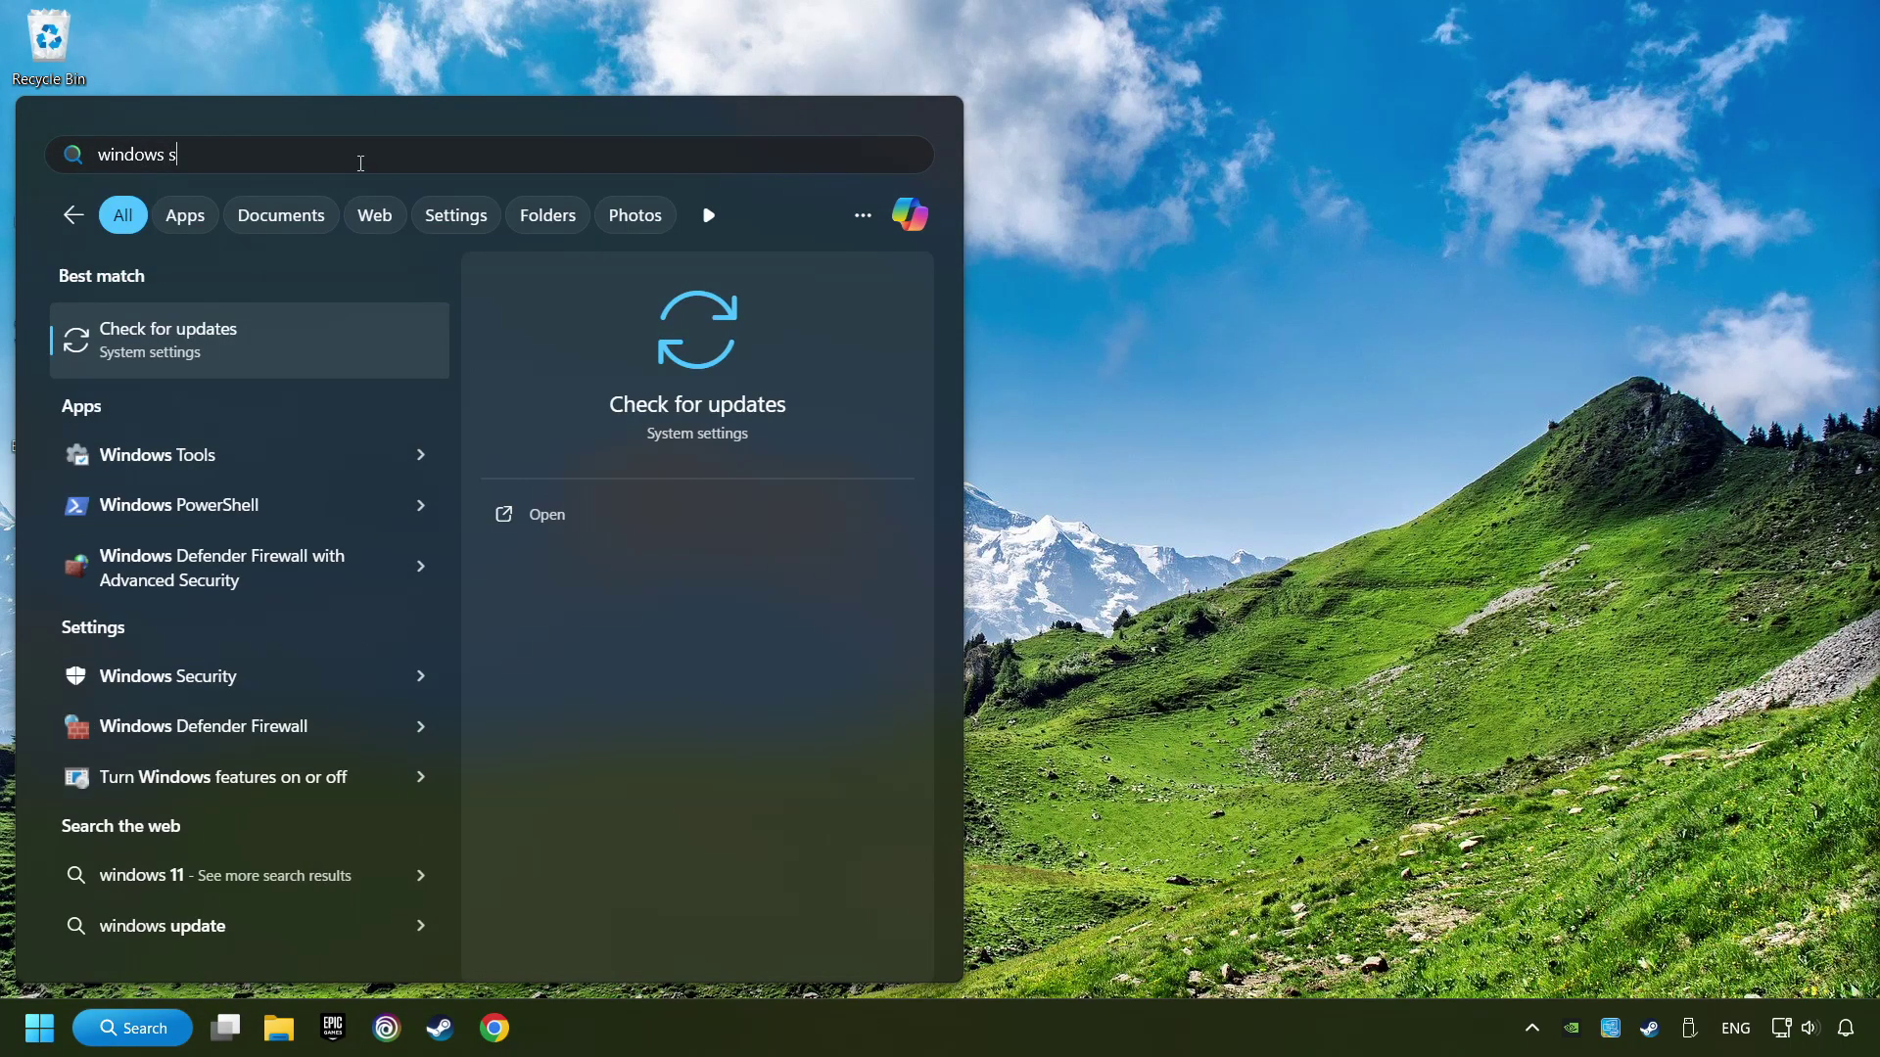
{"action": "type", "text": "ity"}
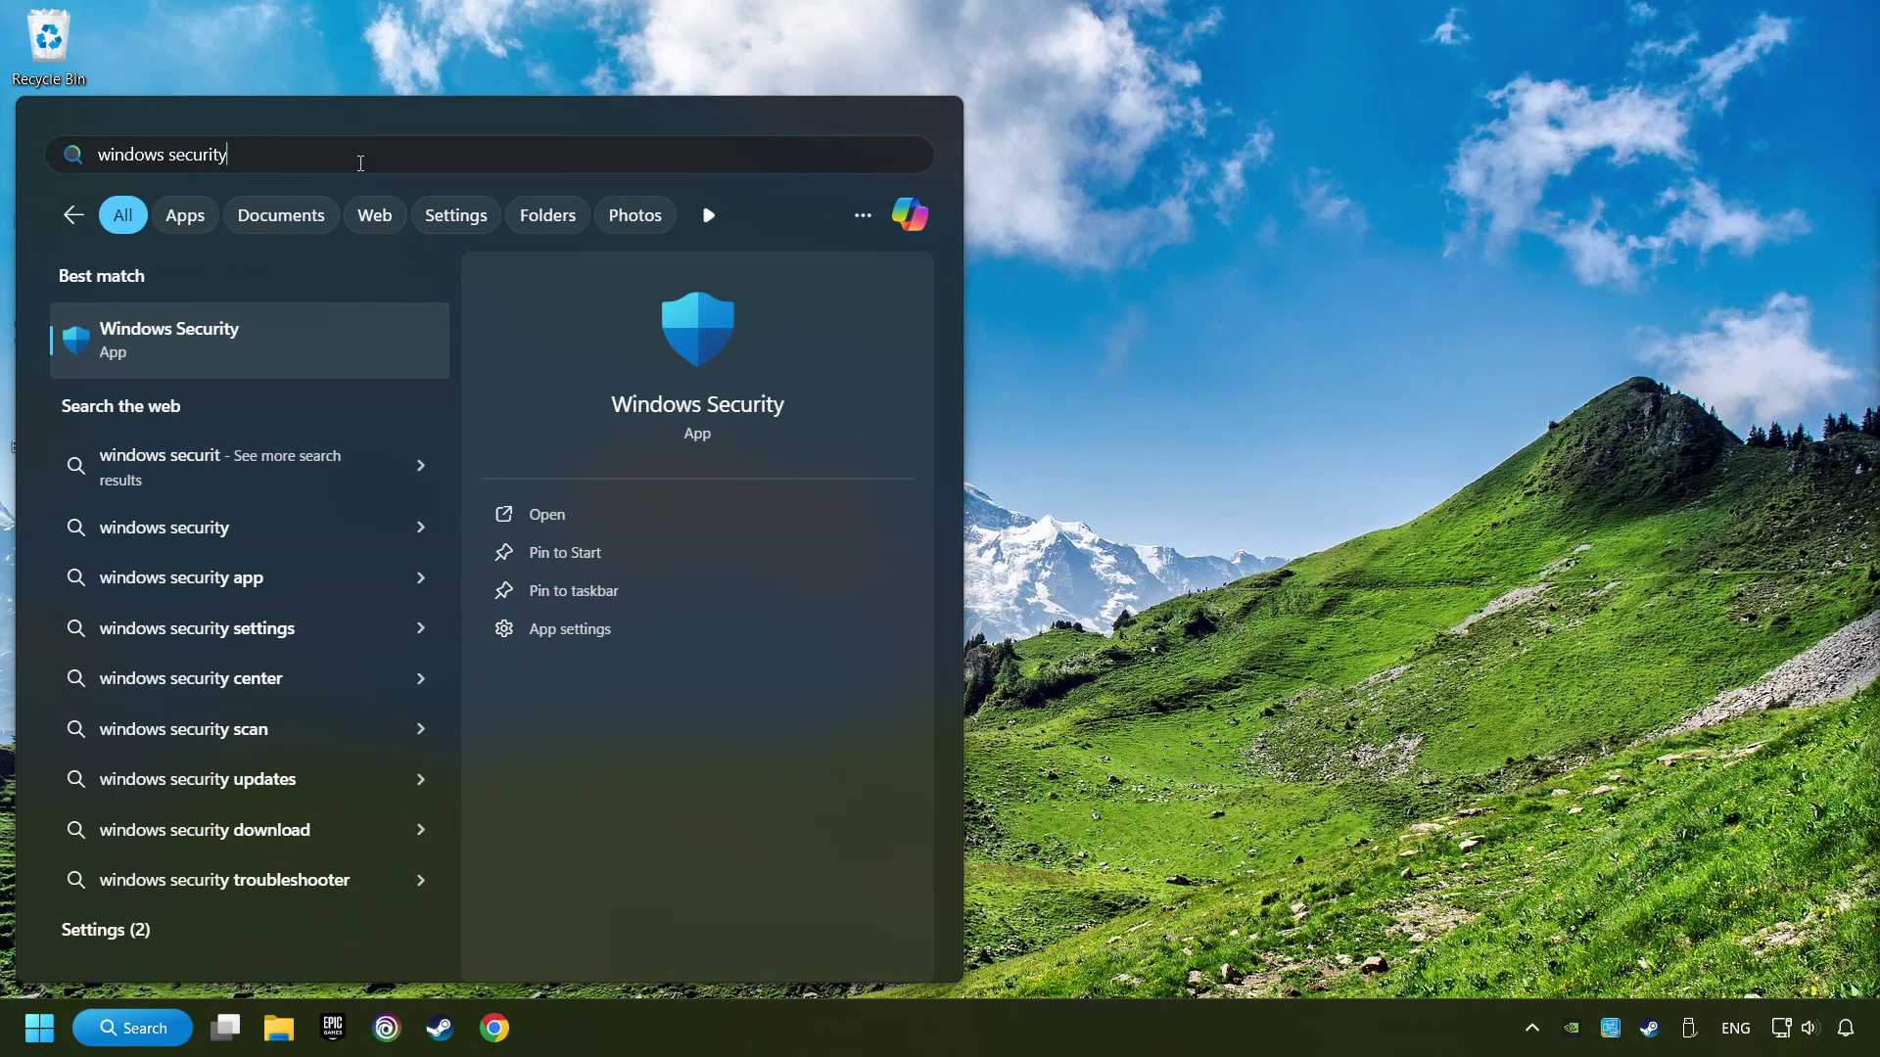
{"action": "left_click", "coordinate": [380, 341]}
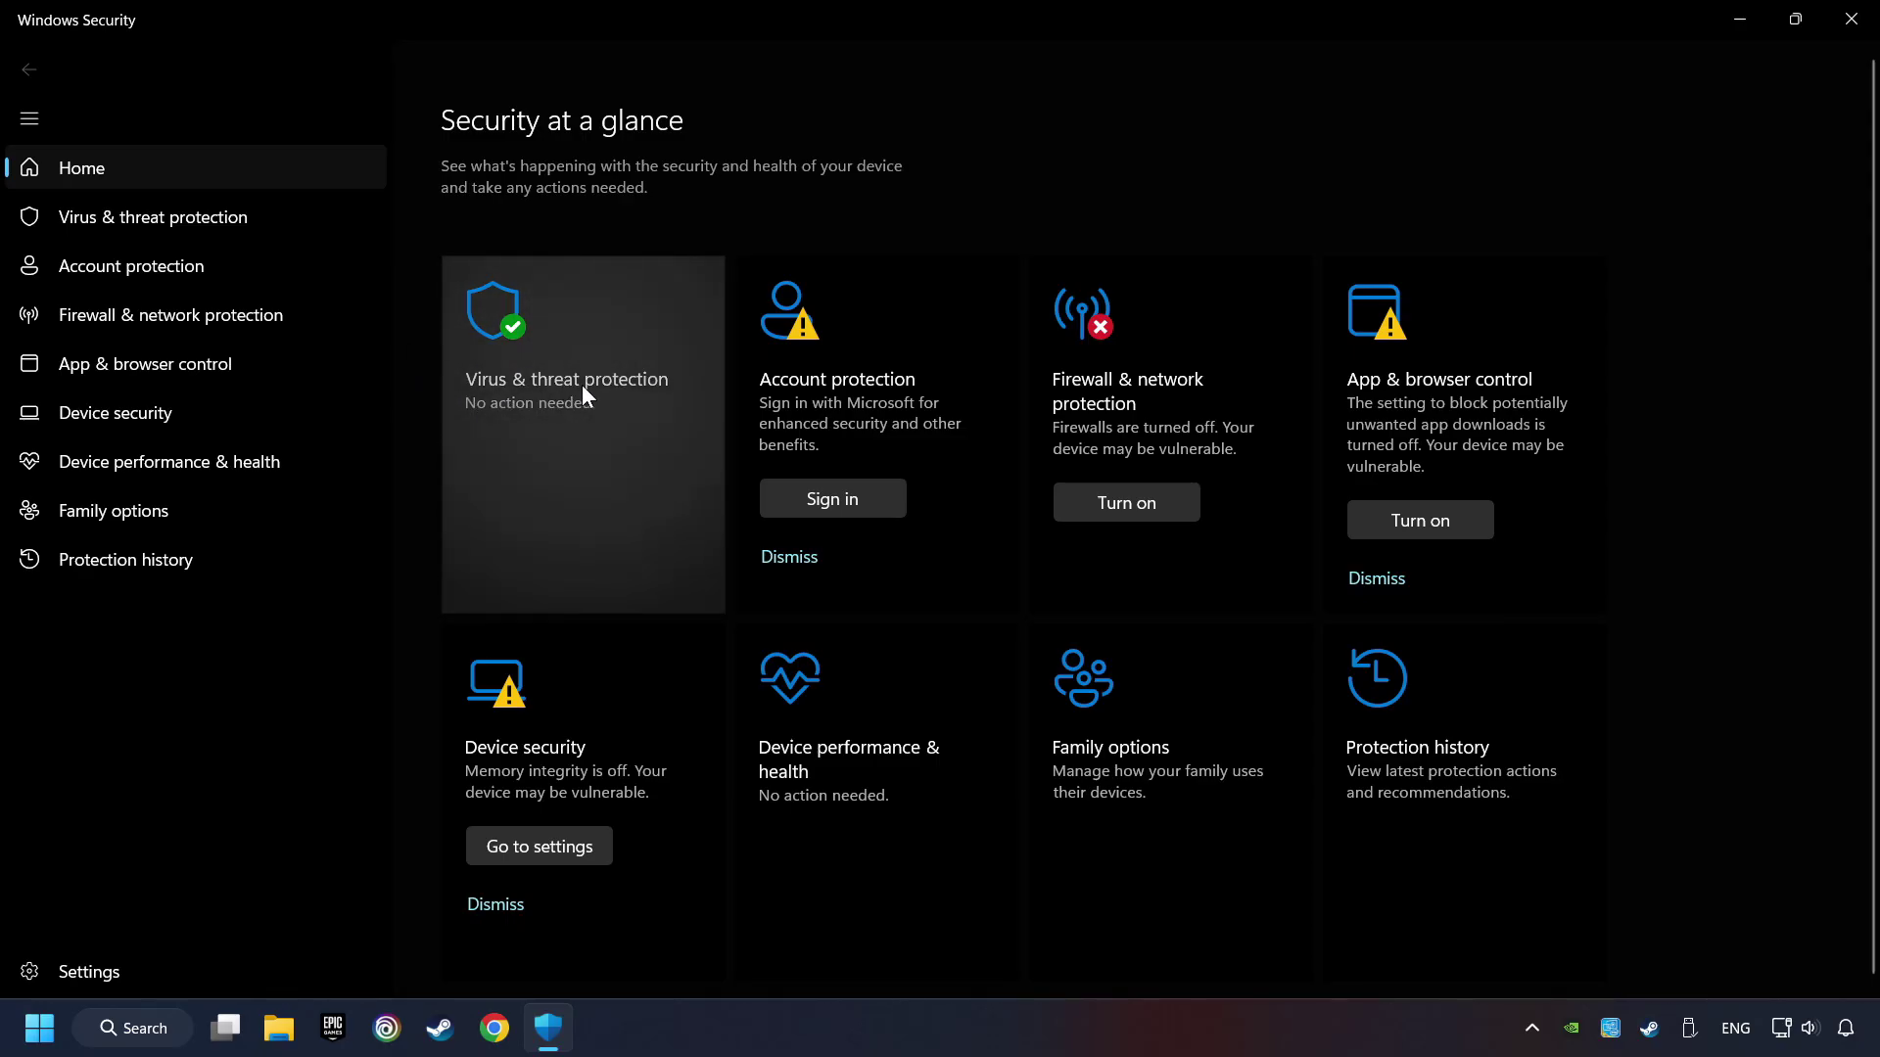
{"action": "left_click", "coordinate": [609, 423]}
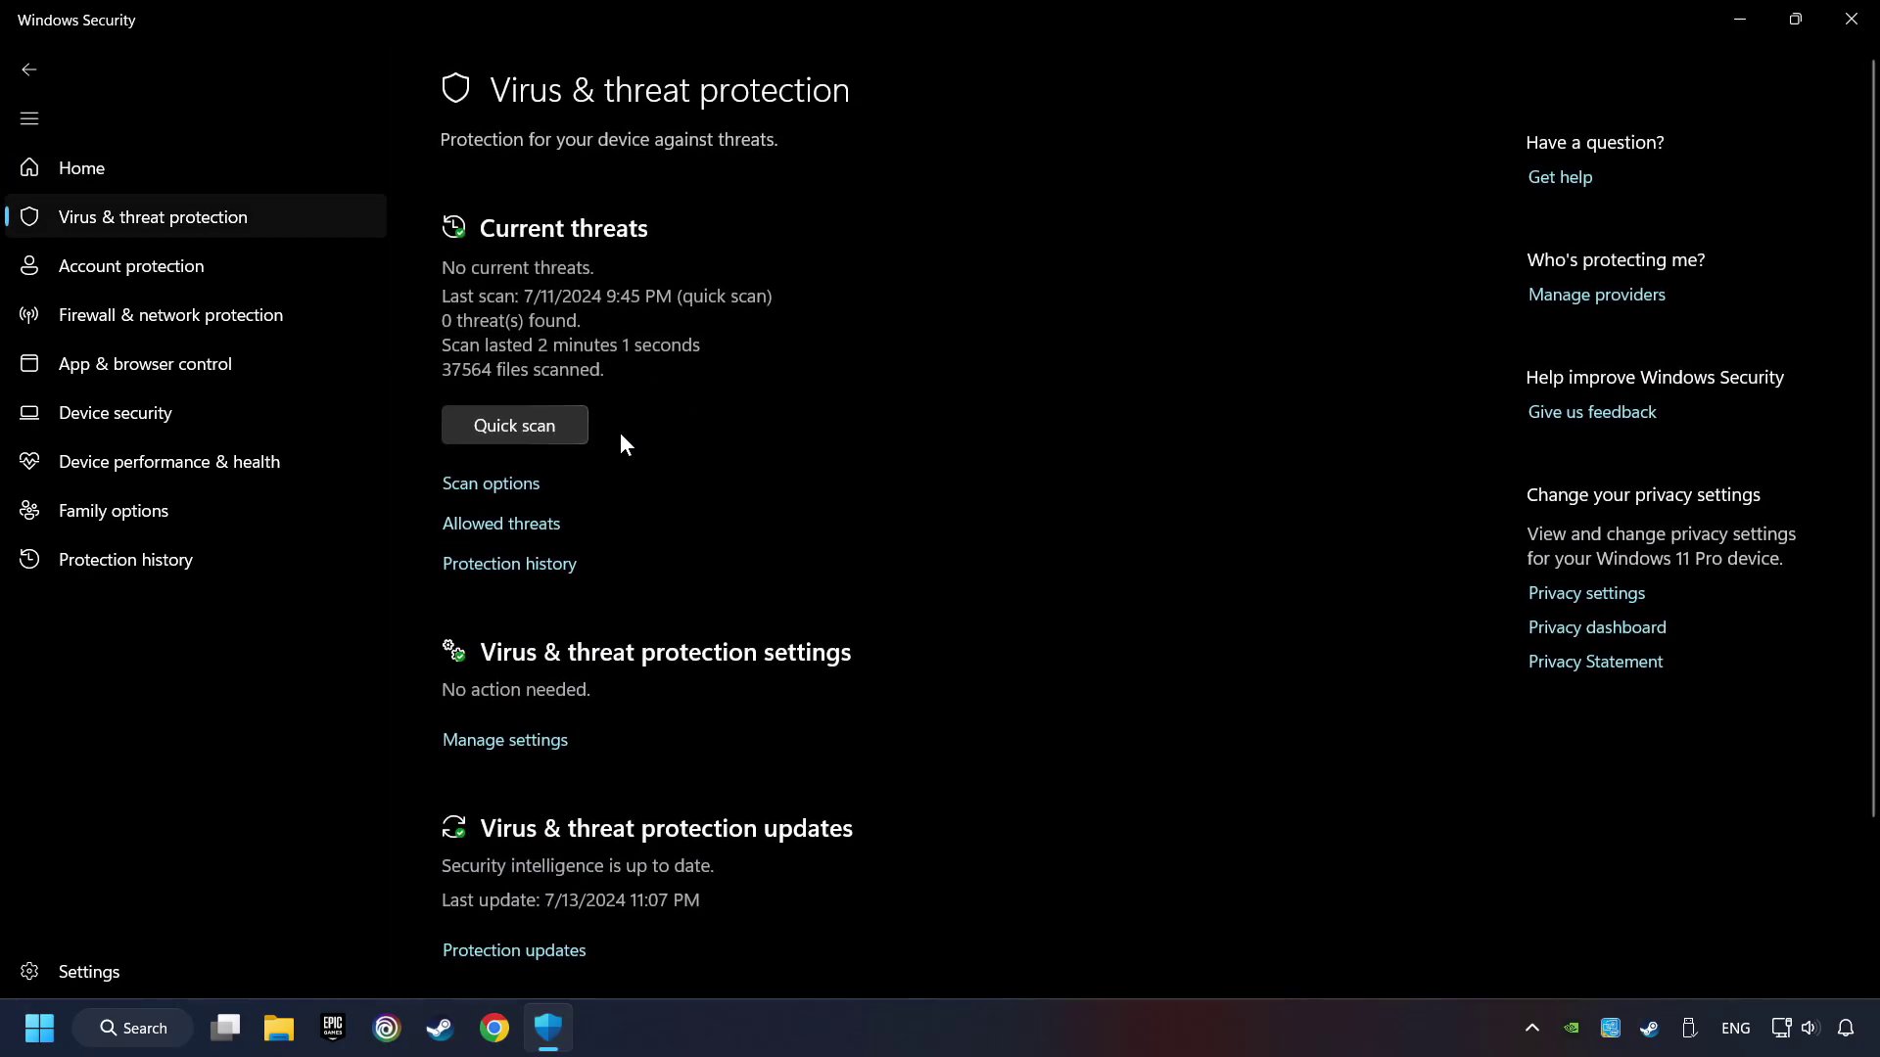
{"action": "scroll", "coordinate": [637, 478], "scroll_direction": "down", "scroll_amount": 3}
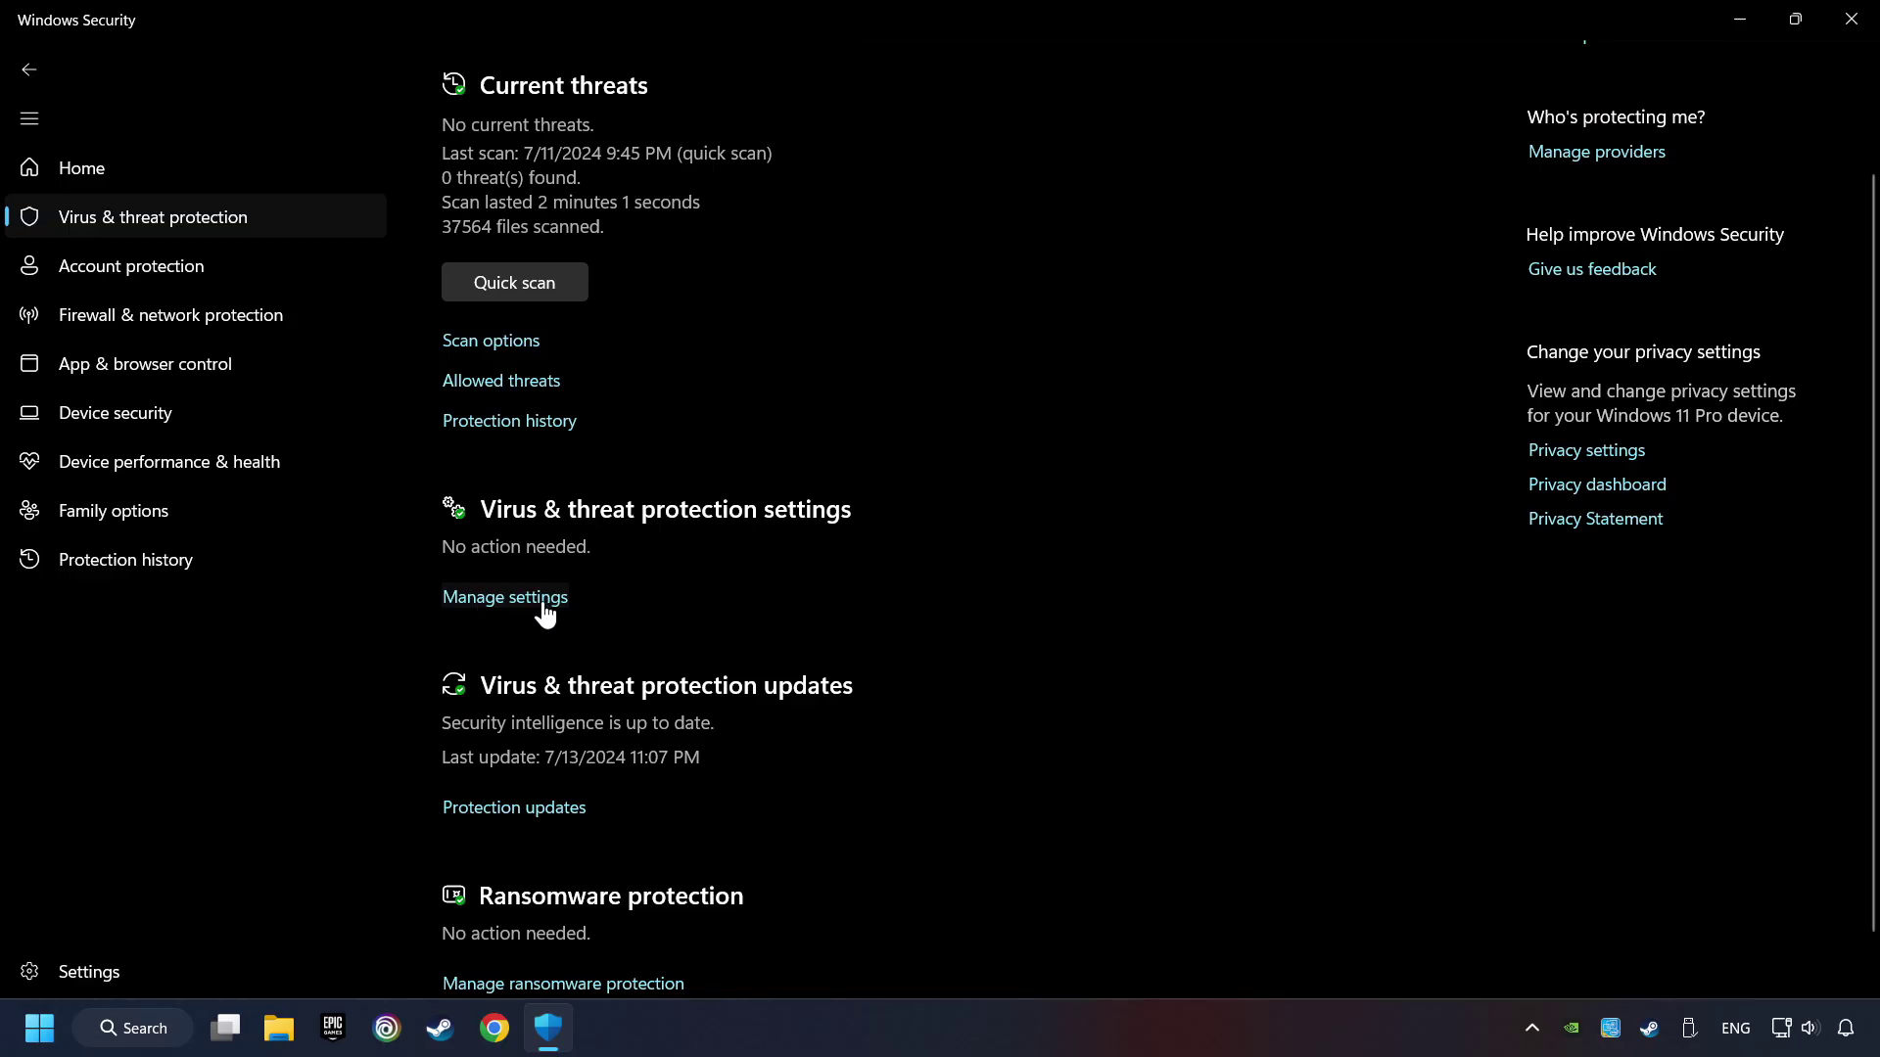
{"action": "left_click", "coordinate": [550, 608]}
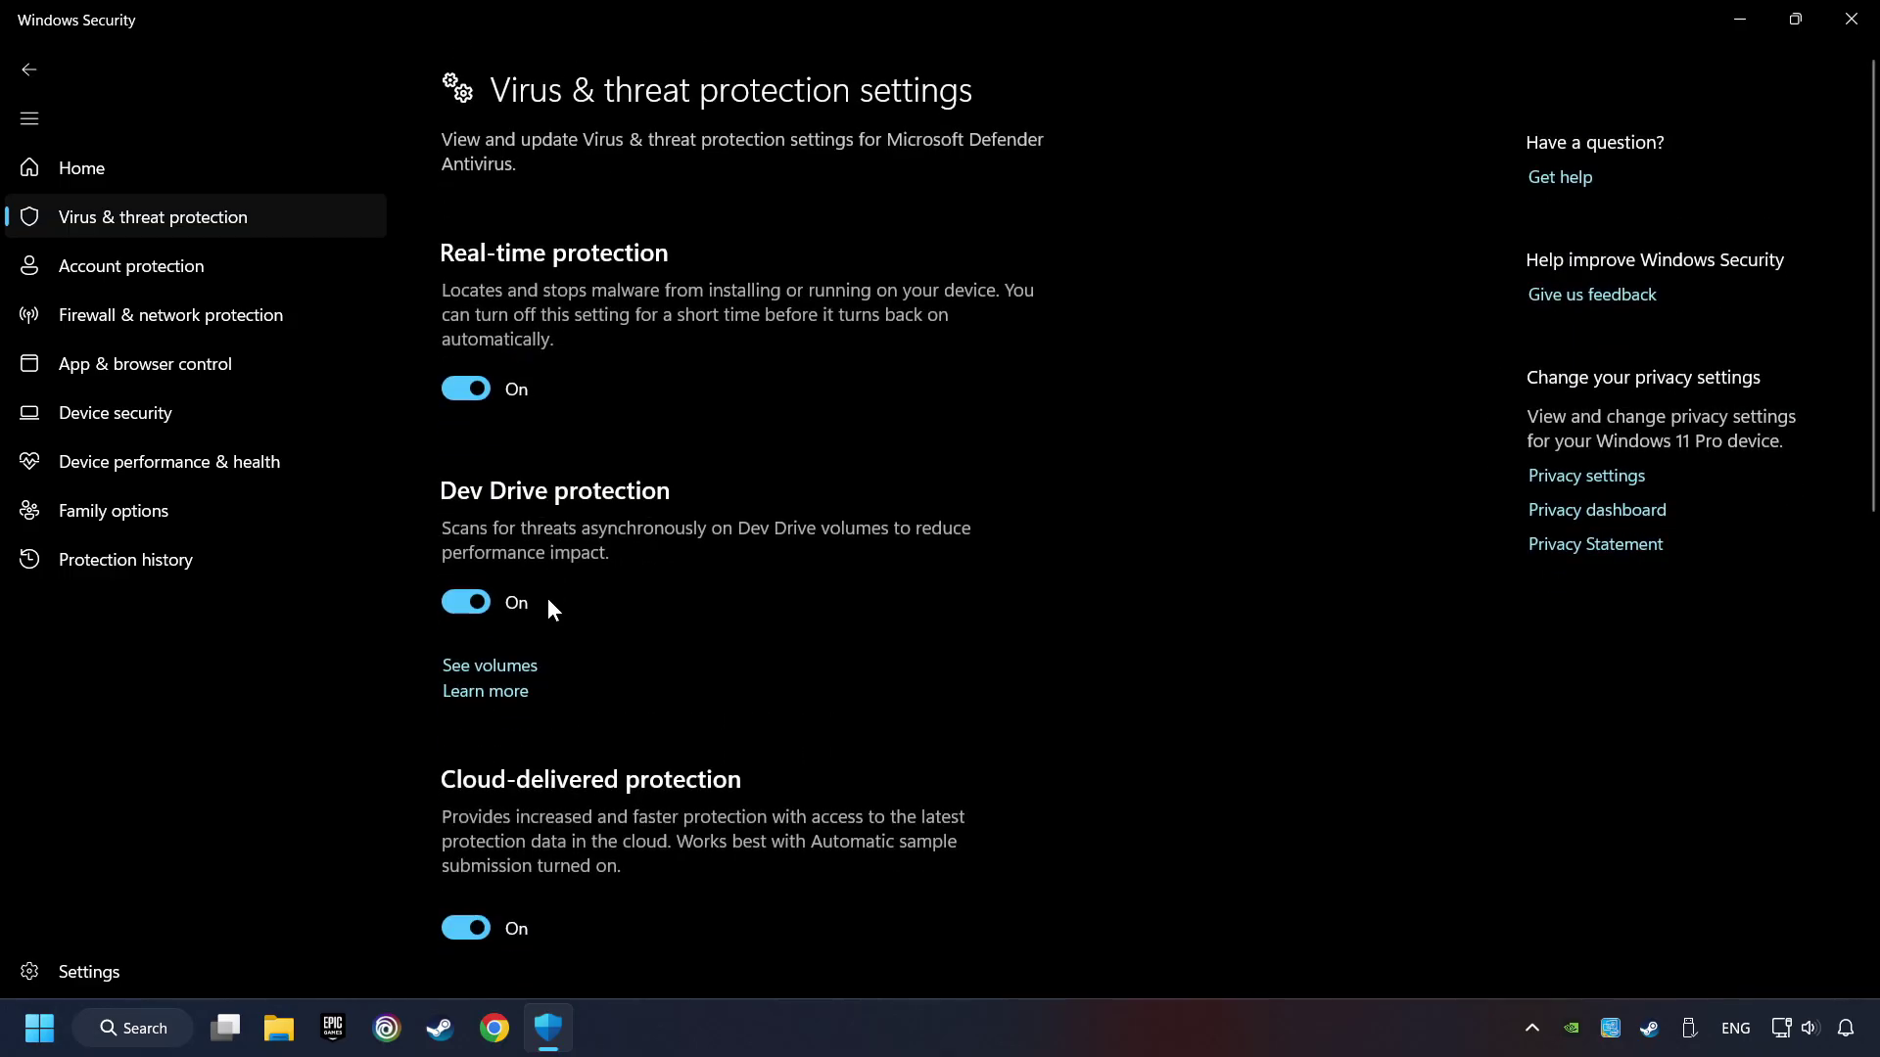
{"action": "scroll", "coordinate": [685, 607], "scroll_direction": "down", "scroll_amount": 10}
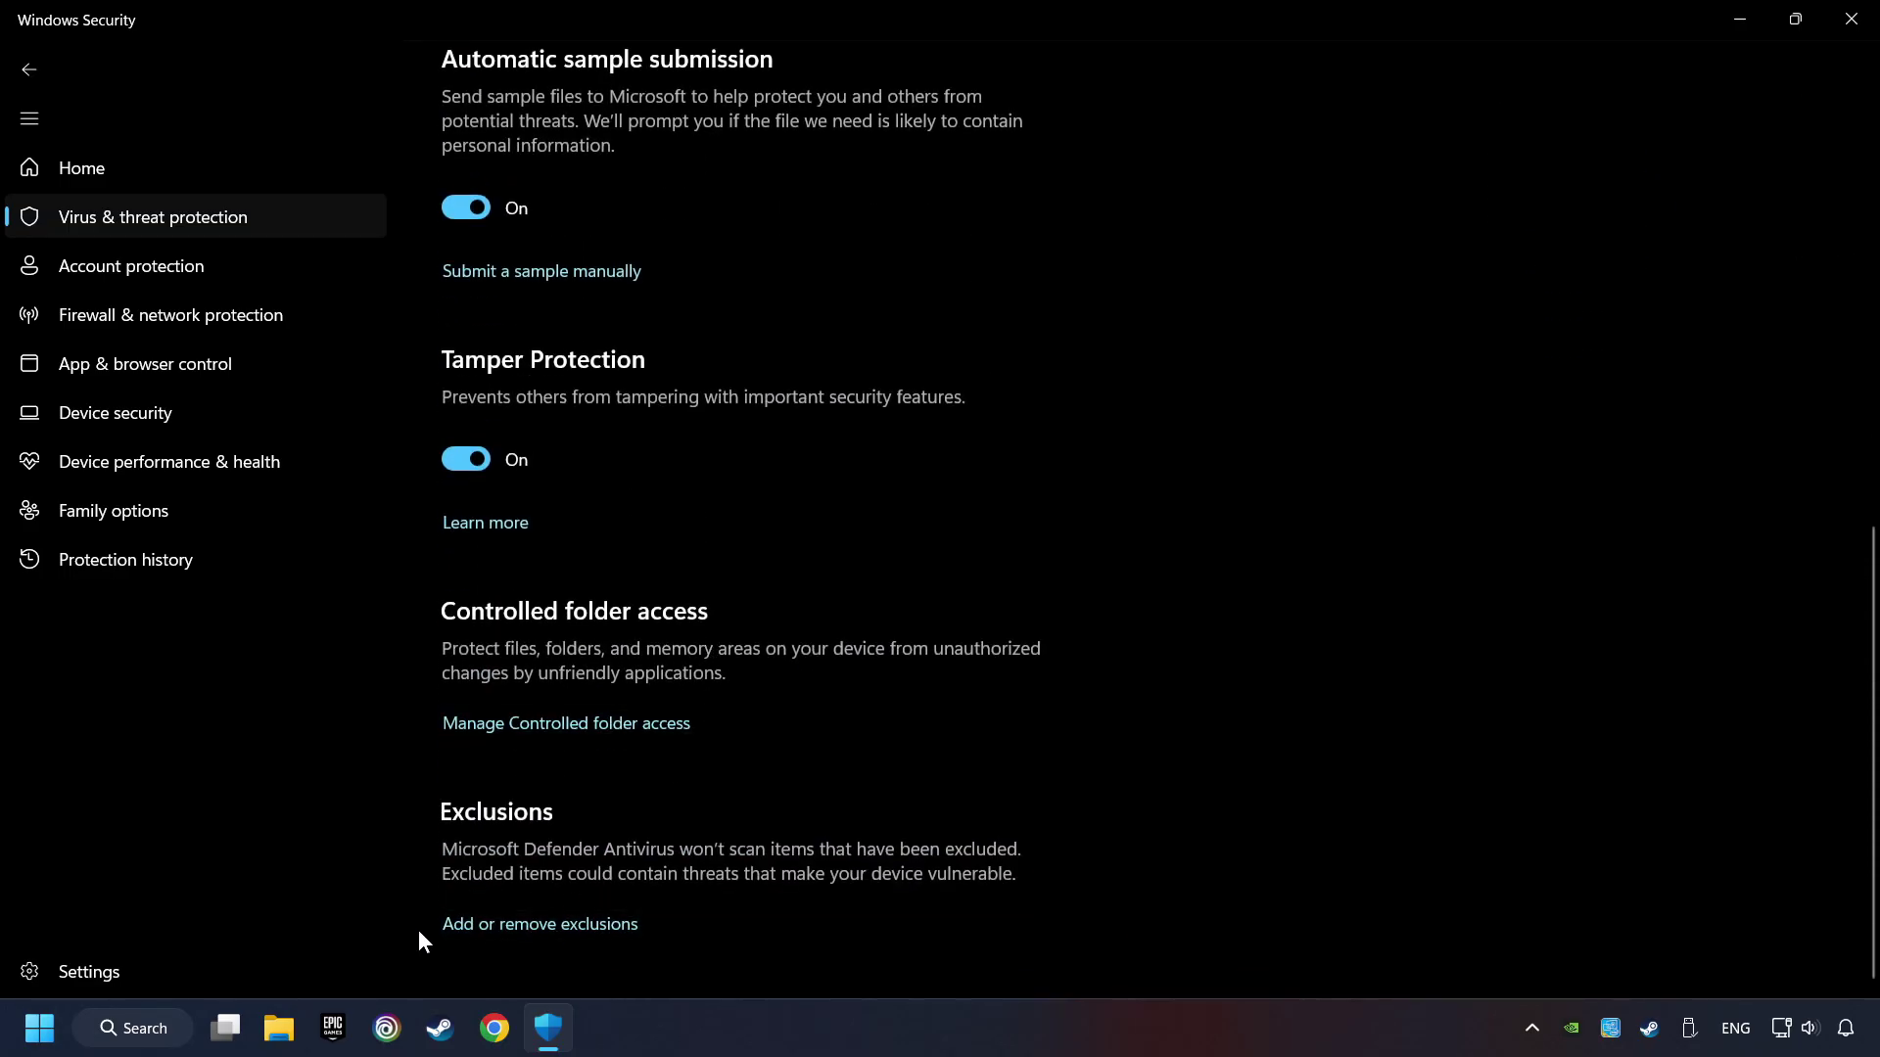
{"action": "left_click", "coordinate": [570, 926]}
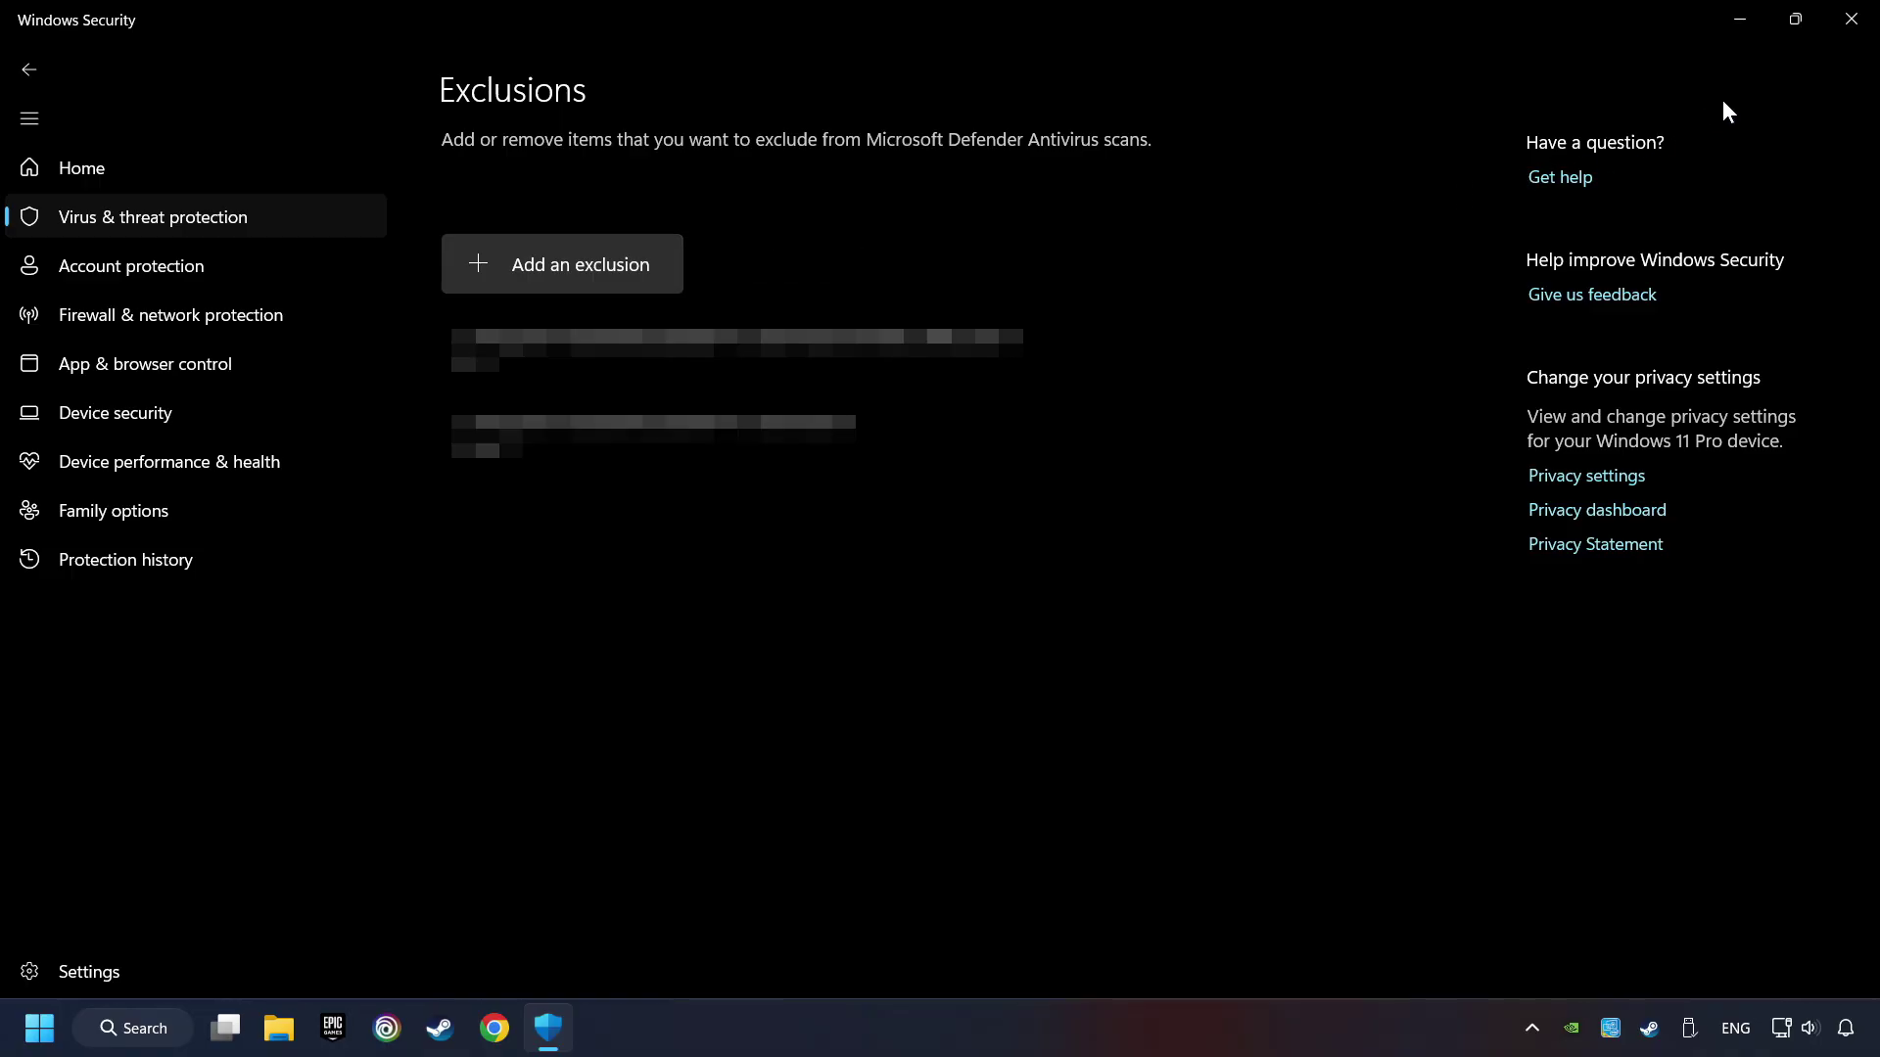
{"action": "left_click", "coordinate": [1847, 32]}
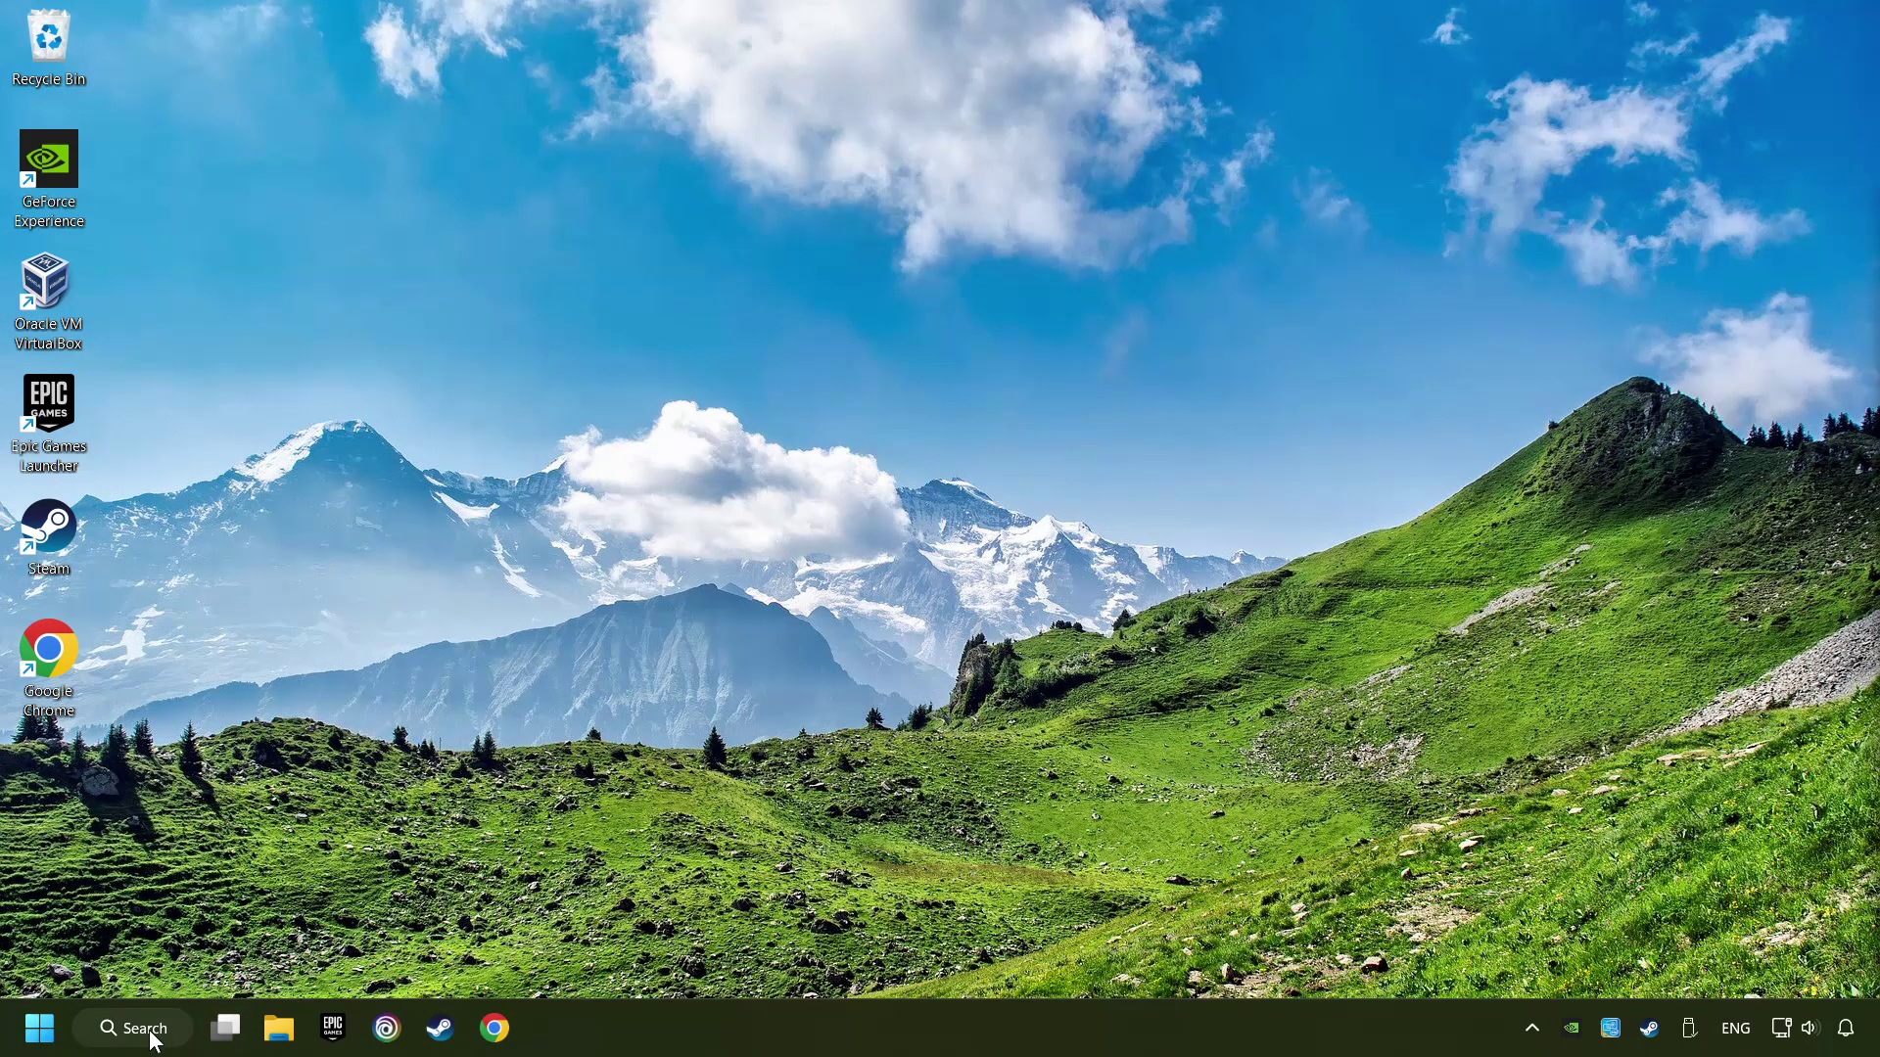
Open Command Prompt as administrator and run the system file check with "sfc /scannow"
{"action": "left_click", "coordinate": [164, 1036]}
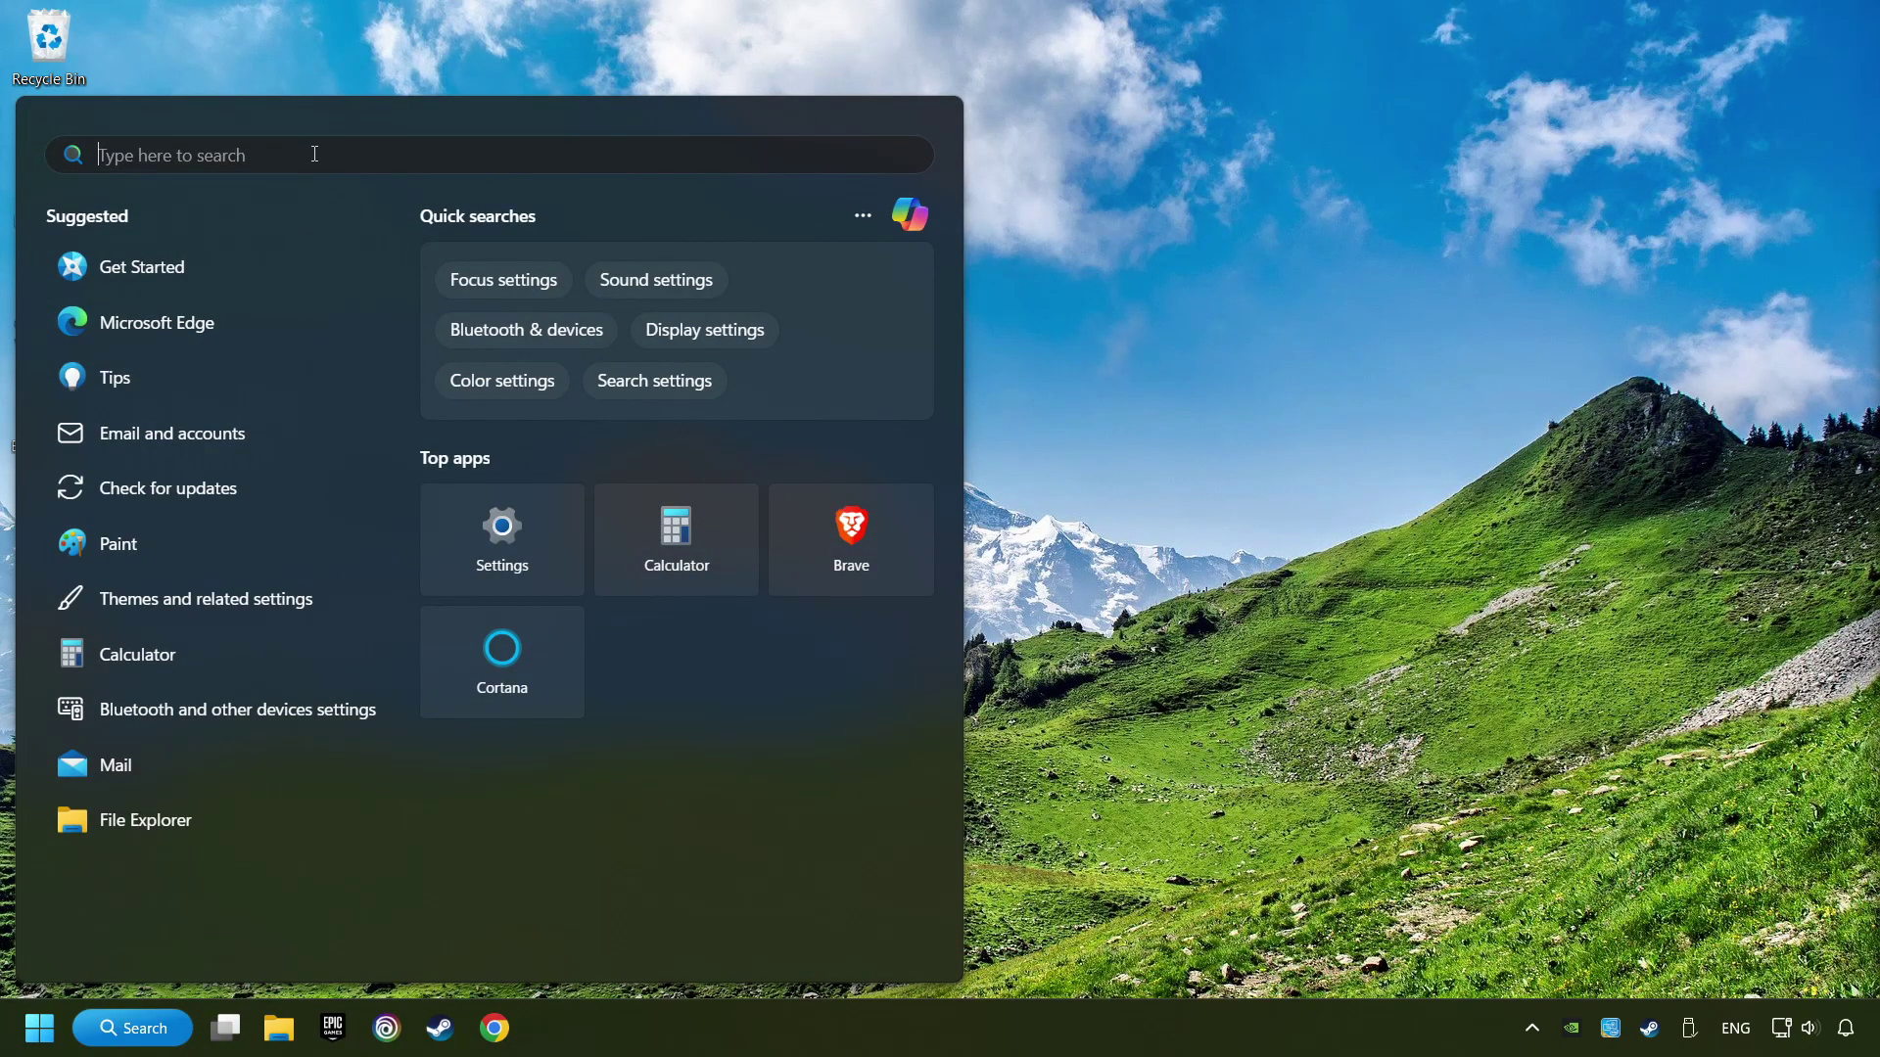
{"action": "type", "text": "cmd"}
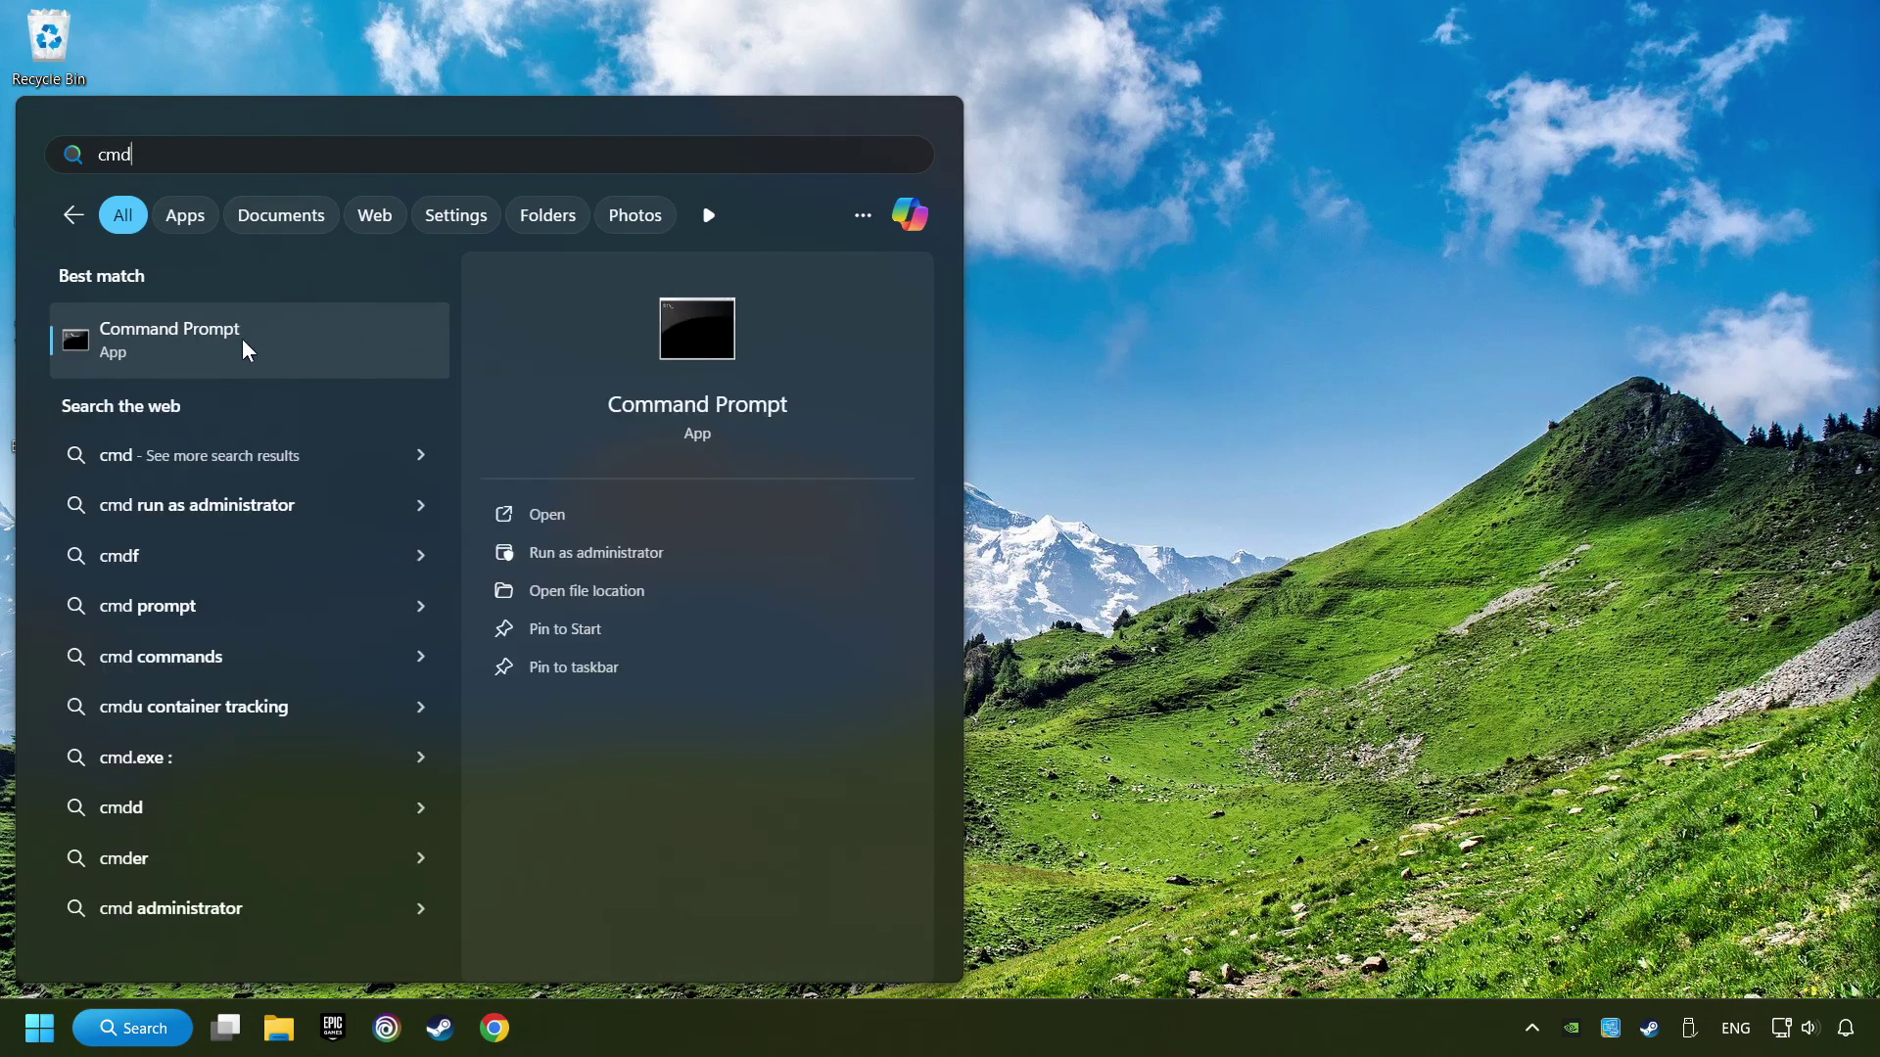
{"action": "right_click", "coordinate": [368, 340]}
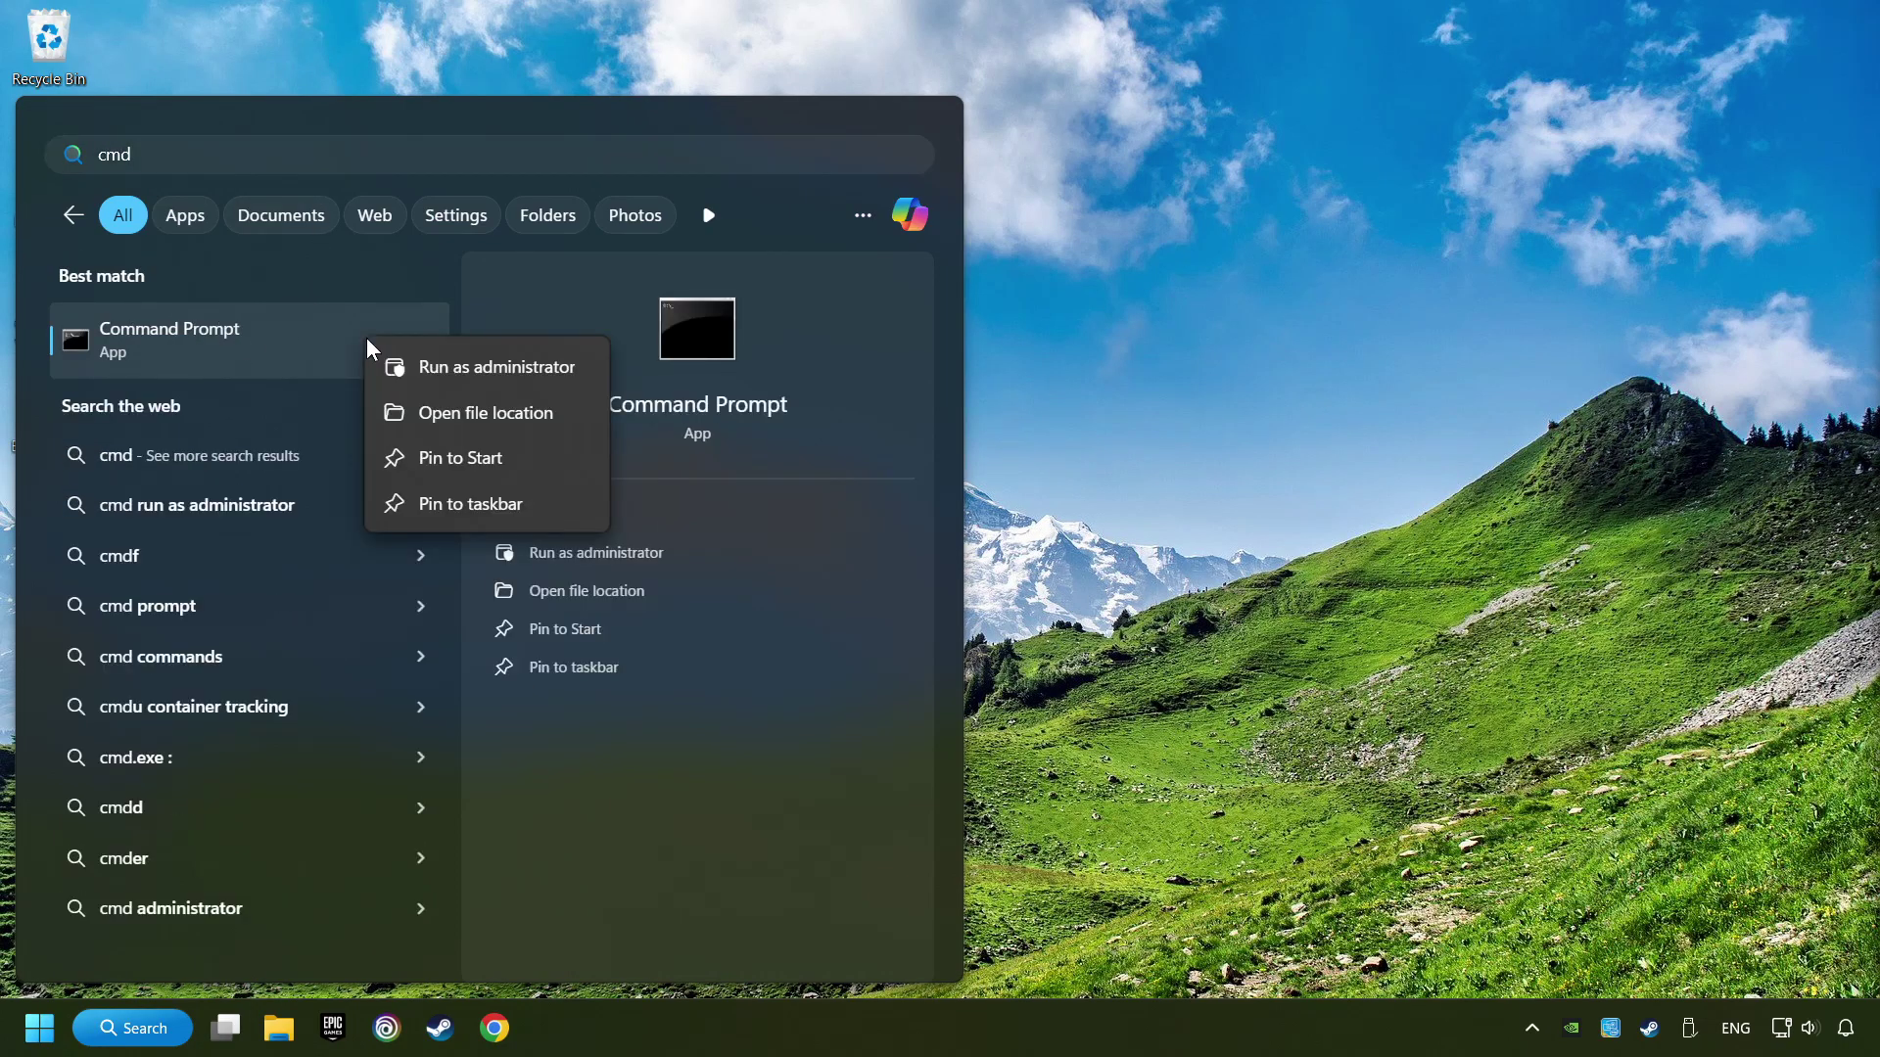
{"action": "left_click", "coordinate": [472, 367]}
{"action": "left_click_drag", "start_coordinate": [461, 201], "coordinate": [676, 204]}
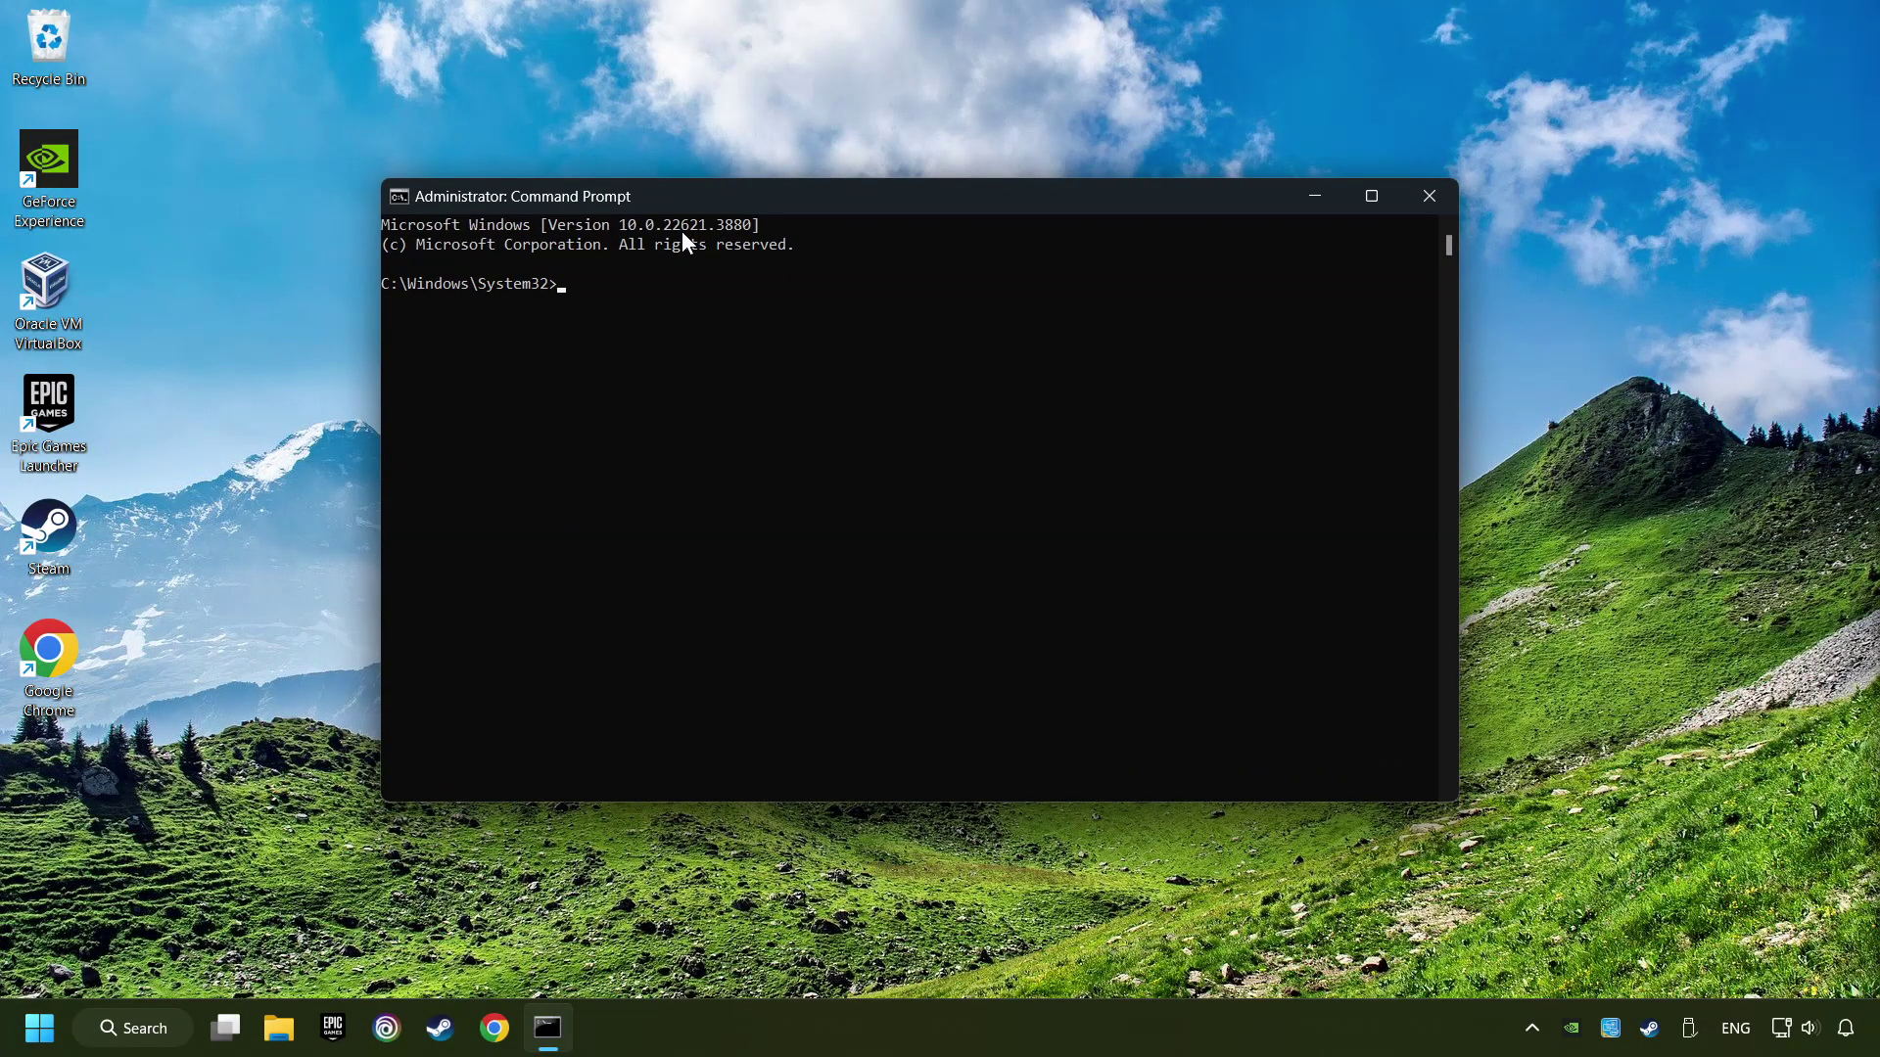
{"action": "type", "text": "sfc /scannow"}
{"action": "key", "text": "Return"}
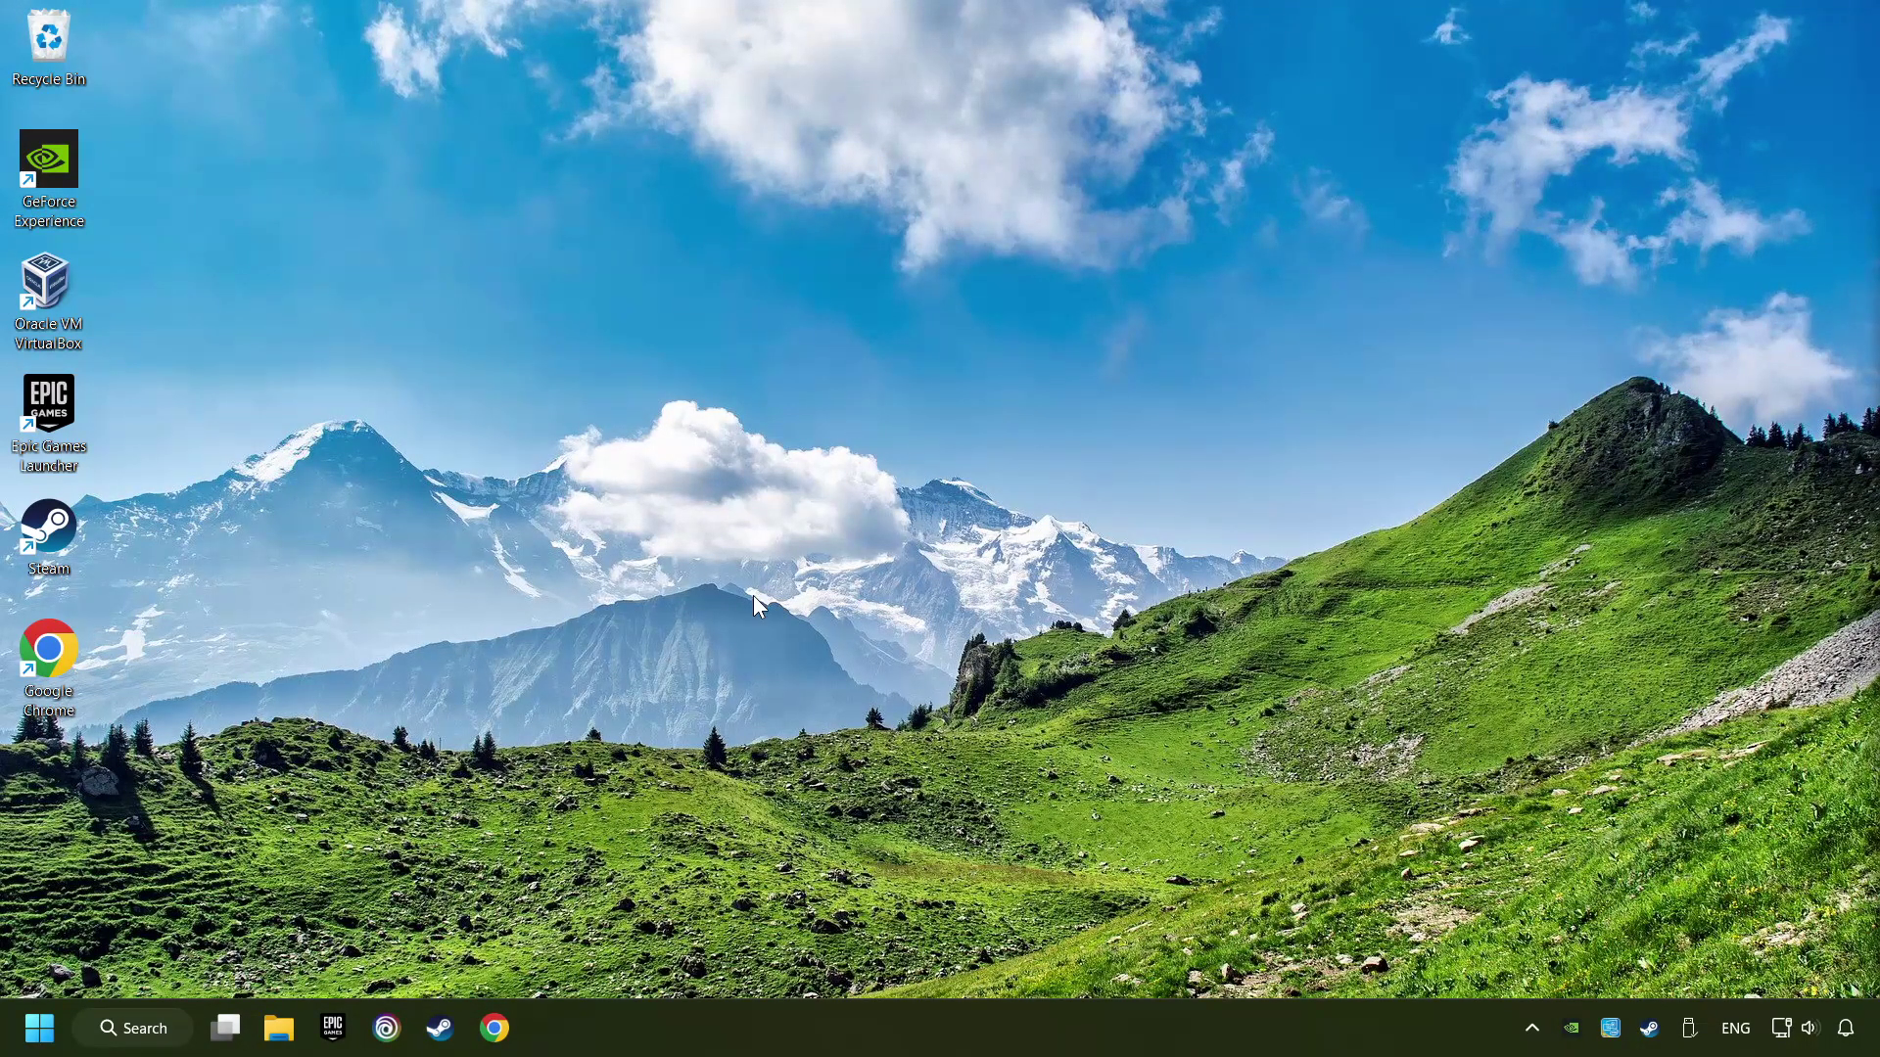
Restart the computer from the Windows power options
{"action": "left_click", "coordinate": [40, 1028]}
{"action": "left_click", "coordinate": [705, 957]}
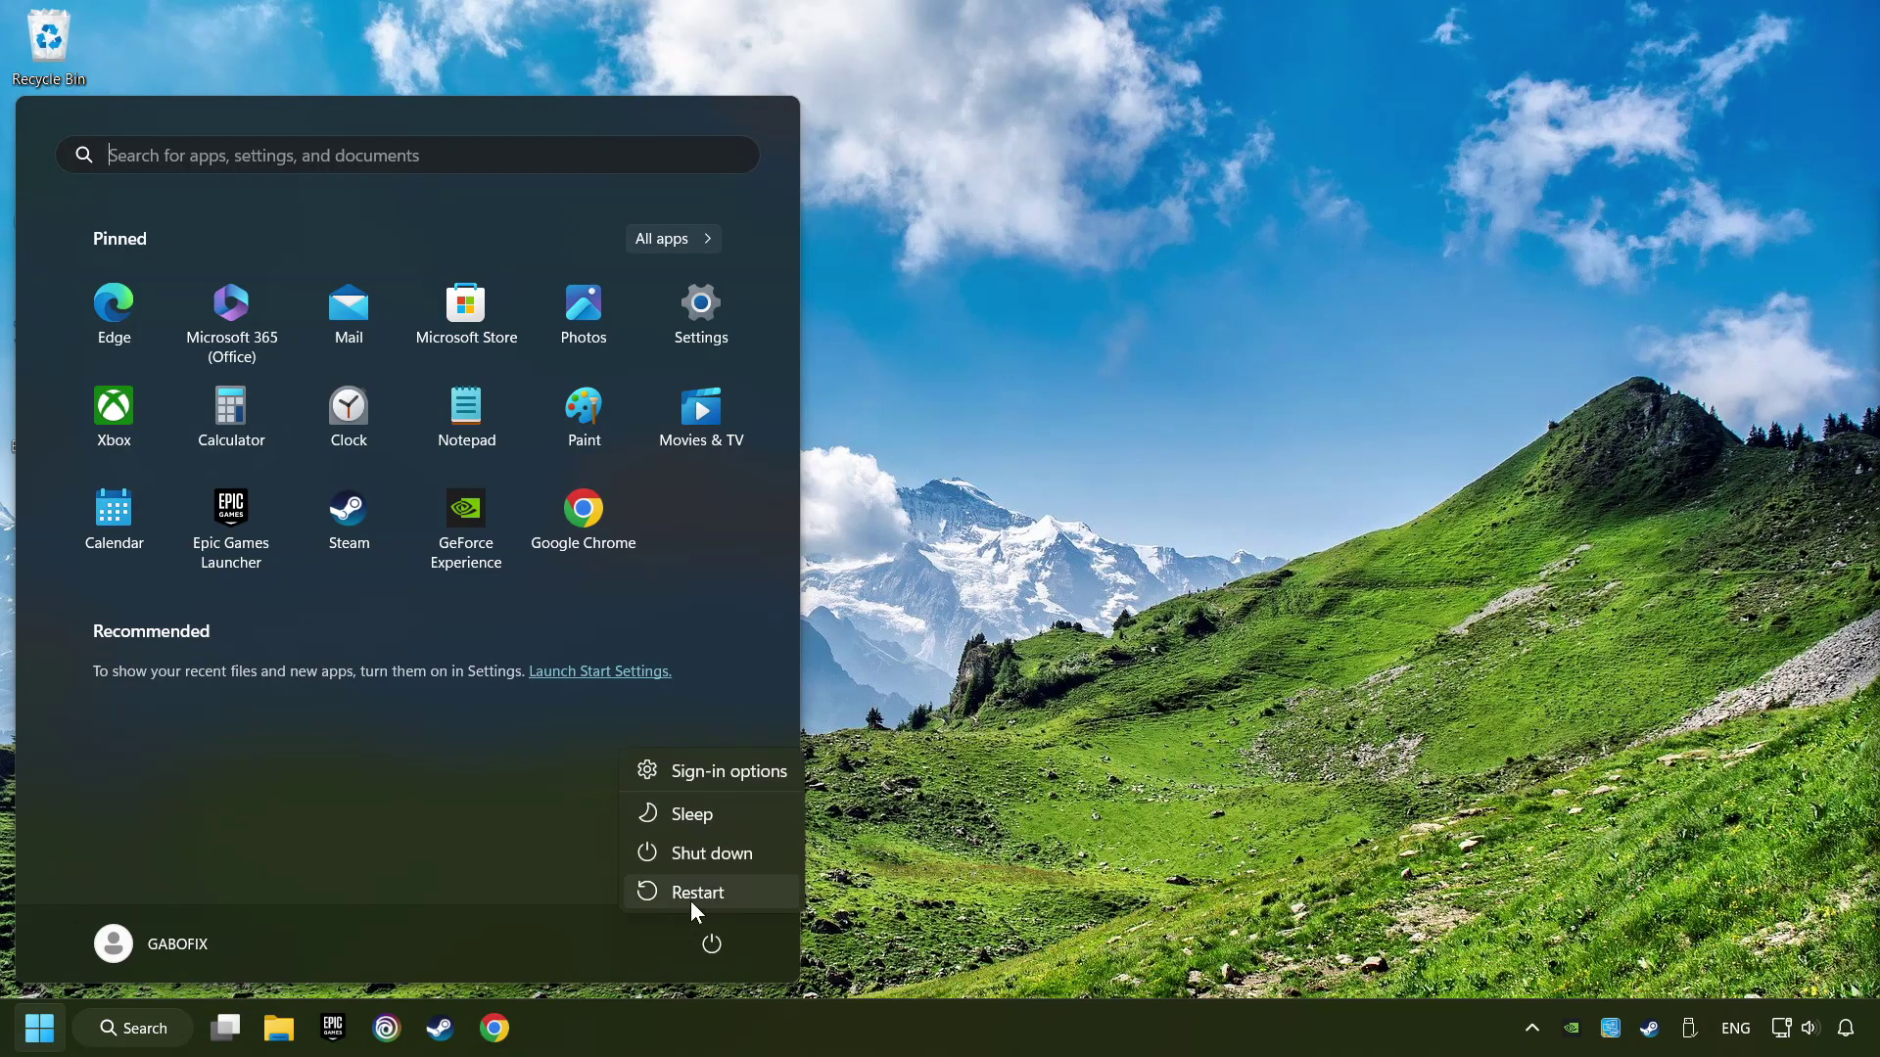